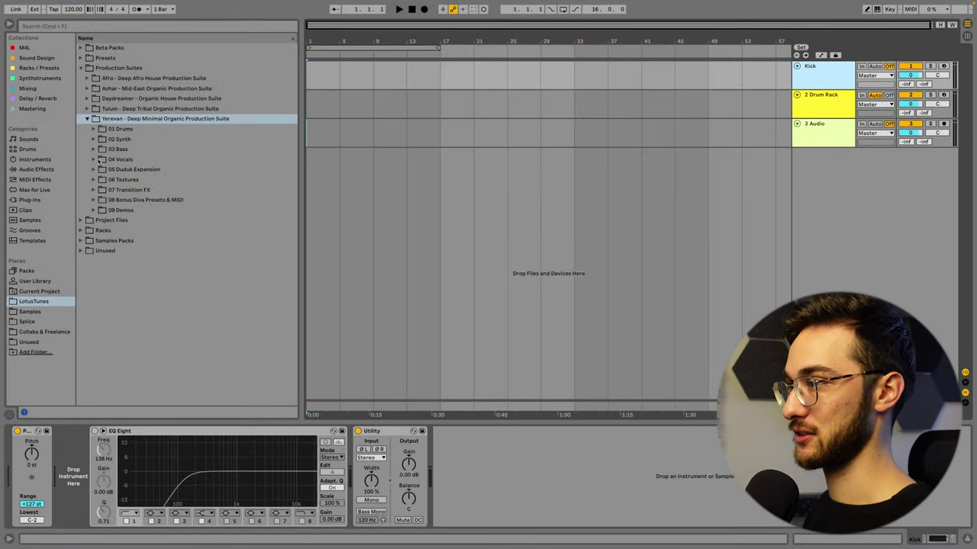
# Load a kick one-shot from the Yerevan suite's drum folder into the Kick track's empty instrument slot.
pyautogui.click(93, 128)
pyautogui.click(100, 149)
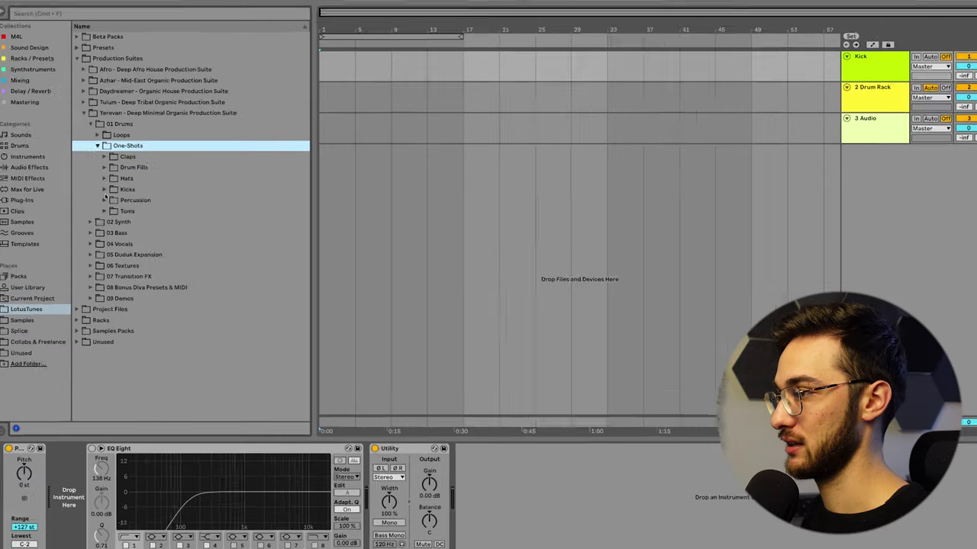
pyautogui.click(110, 189)
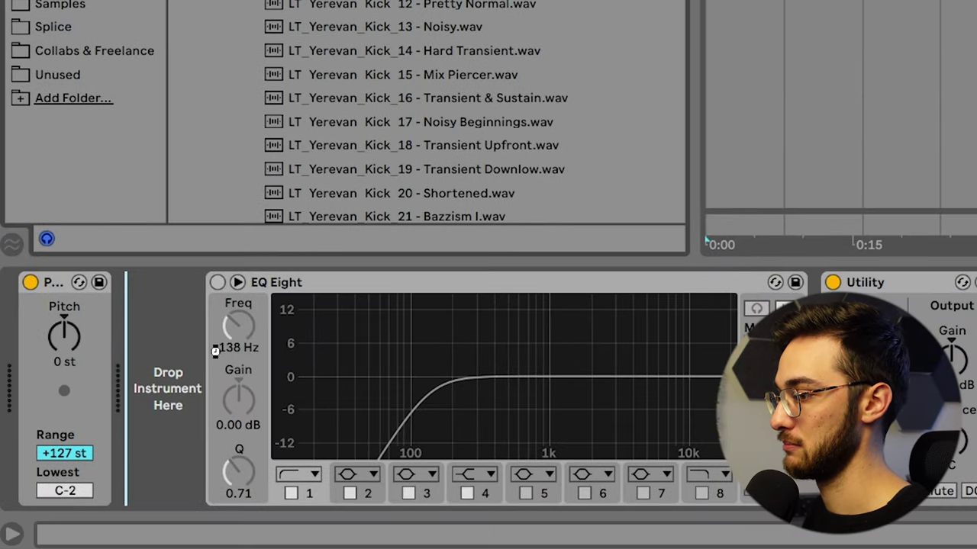
pyautogui.moveTo(215, 351); pyautogui.dragTo(215, 351)
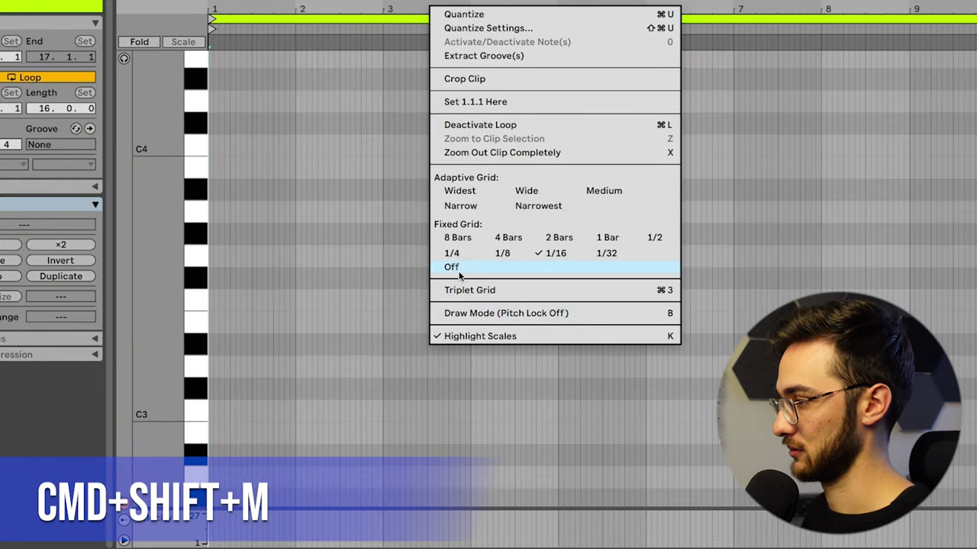
# Fill the 16-bar kick clip with C3 notes on every beat, using a fixed 1/4 grid.
pyautogui.click(458, 263)
pyautogui.doubleClick(218, 404)
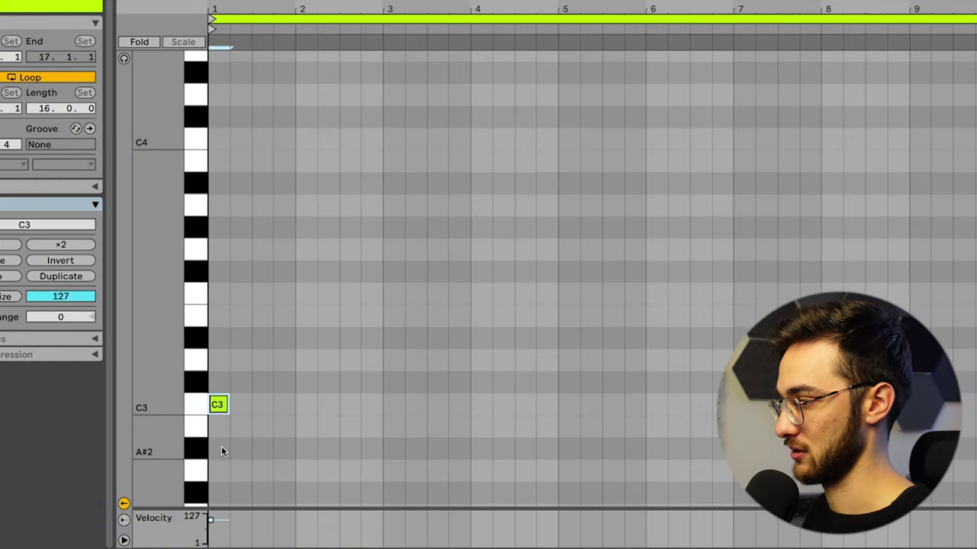
pyautogui.press('super+d')
pyautogui.press('super+d')
pyautogui.moveTo(289, 430); pyautogui.dragTo(169, 329)
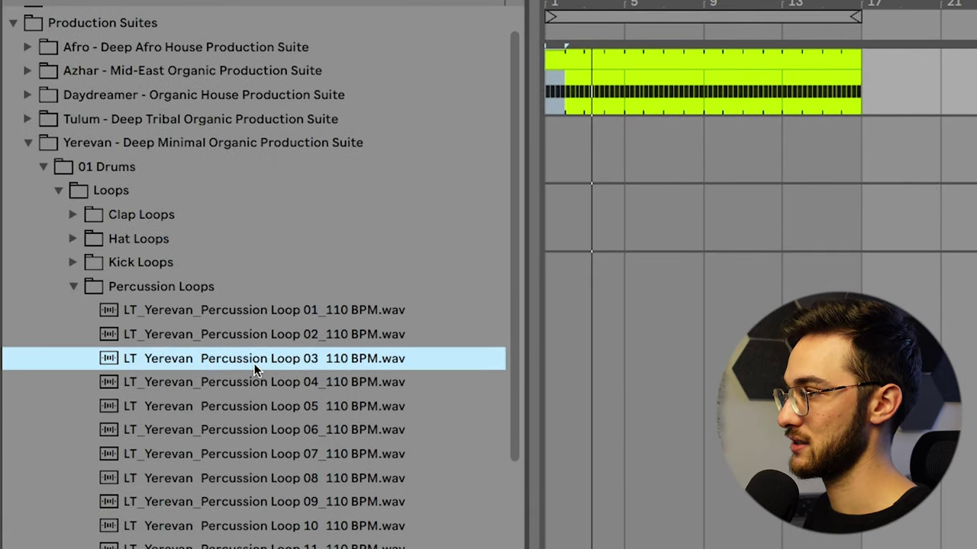
# Place LT_Yerevan_Percussion Loop 03_110 BPM.wav at bar 1 of the third track and duplicate it three times to fill 16 bars.
pyautogui.moveTo(241, 358); pyautogui.dragTo(580, 198)
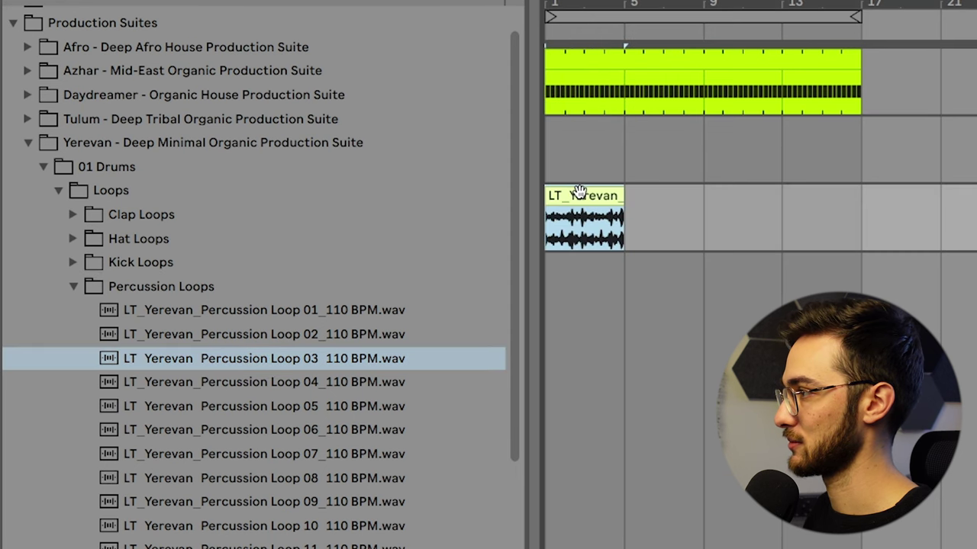
pyautogui.press('super+d')
pyautogui.press('super+d')
pyautogui.press('super+d')
# Add LT_Yerevan_Shaker Loop 07_110 BPM.wav on a new track below the percussion and duplicate it three times to fill 16 bars.
pyautogui.click(73, 287)
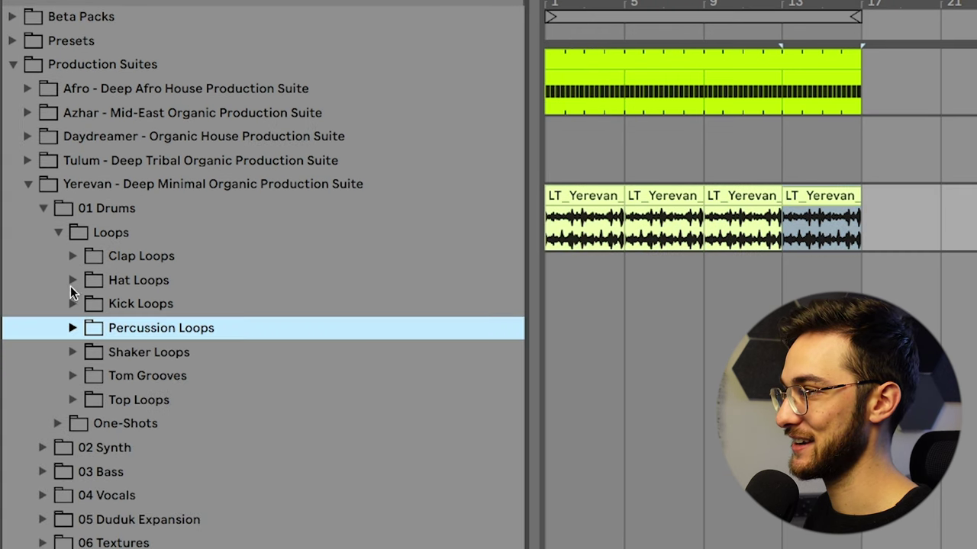
pyautogui.click(73, 351)
pyautogui.click(259, 498)
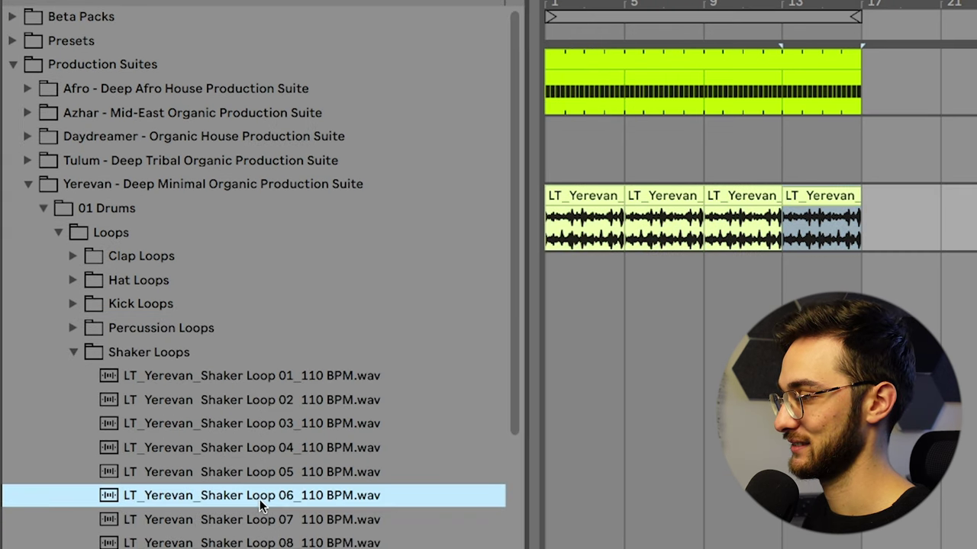
pyautogui.click(302, 523)
pyautogui.scroll(-1, 299, 522)
pyautogui.moveTo(320, 480); pyautogui.dragTo(580, 262)
pyautogui.press('super+d')
pyautogui.press('super+d')
pyautogui.press('super+d')
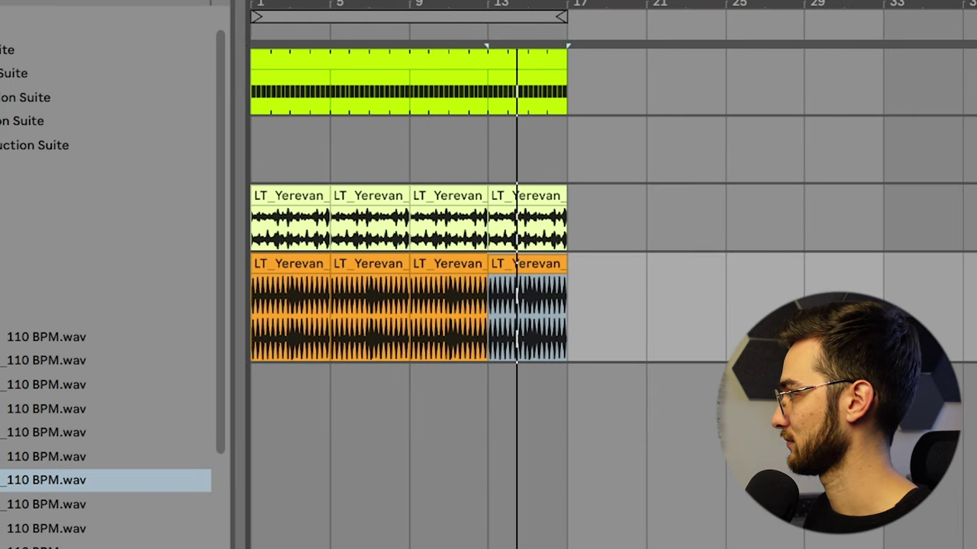
# Add LT_Yerevan_Tom Groove 12_110 BPM_D#.wav on a new track below the shaker and repeat it across all 16 bars.
pyautogui.click(974, 217)
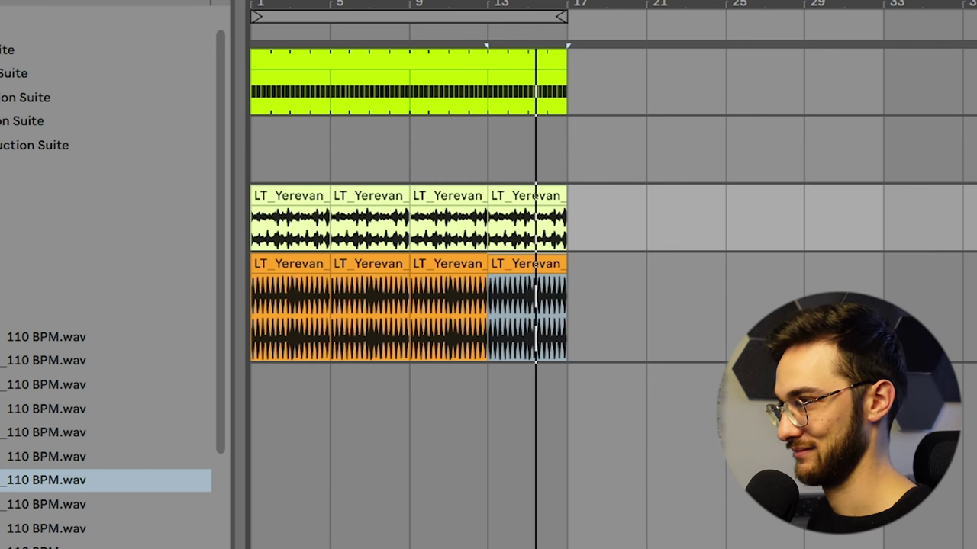
pyautogui.click(70, 545)
pyautogui.click(71, 500)
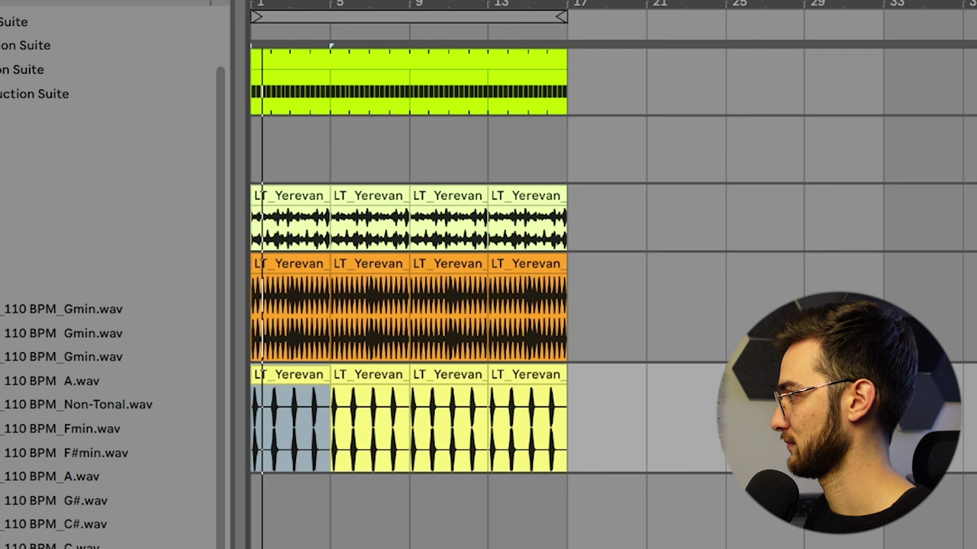
# Group the percussion, shaker and tom tracks and apply the group's light green colour to the tracks and clips inside it.
pyautogui.click(973, 149)
pyautogui.click(973, 307)
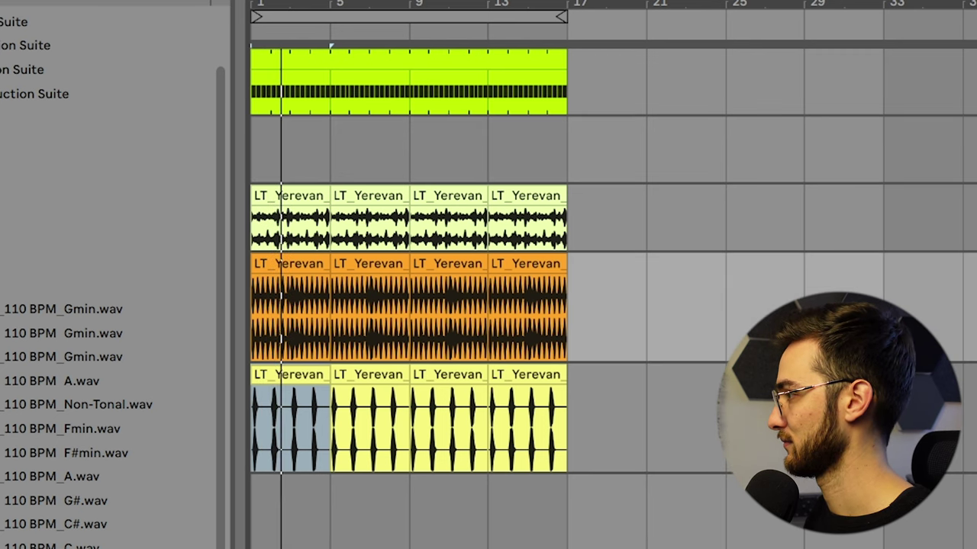
pyautogui.click(973, 218)
pyautogui.click(973, 418)
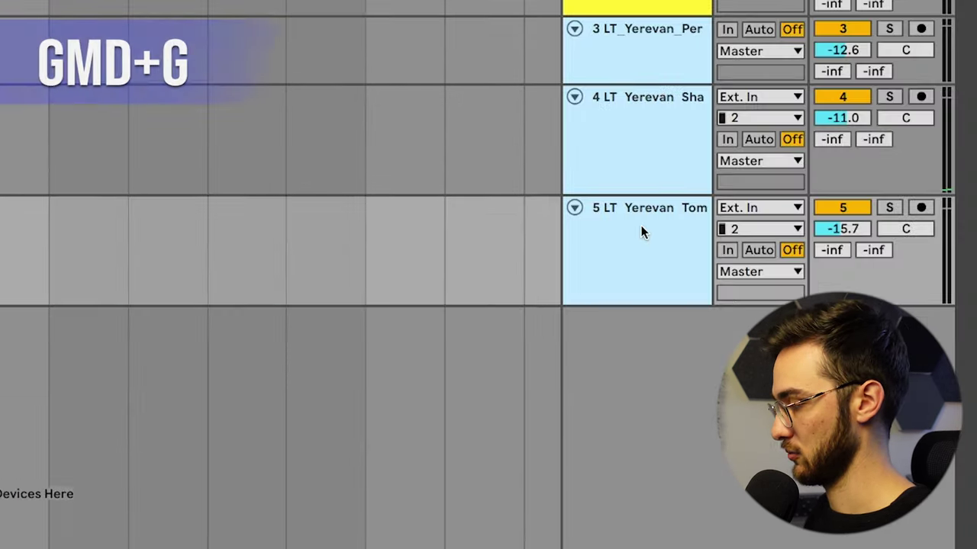
pyautogui.press('super+g')
pyautogui.rightClick(624, 80)
pyautogui.click(682, 533)
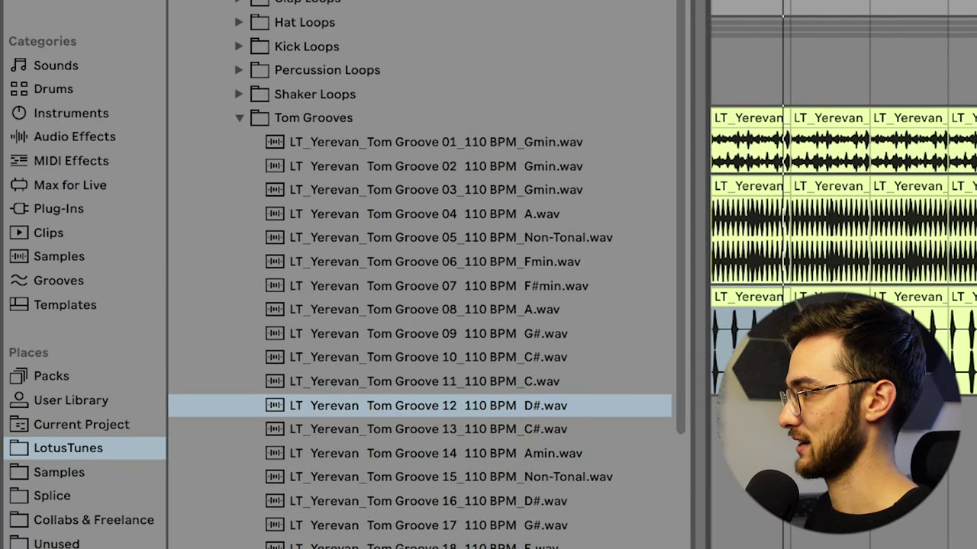
# Find the clap one-shots in the Yerevan drum folder and load LT_Yerevan_Clap 13 onto the Drum Rack's C1 pad.
pyautogui.click(237, 117)
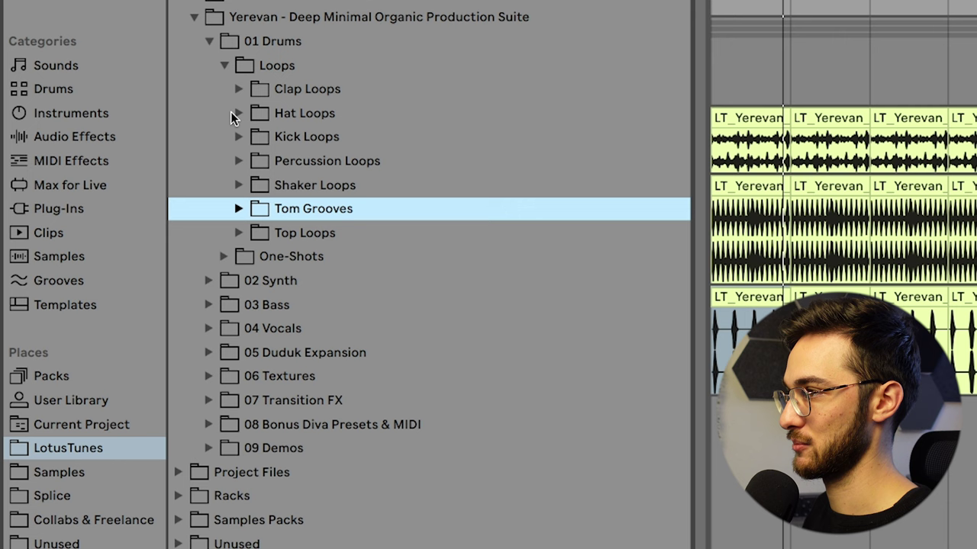
pyautogui.click(239, 90)
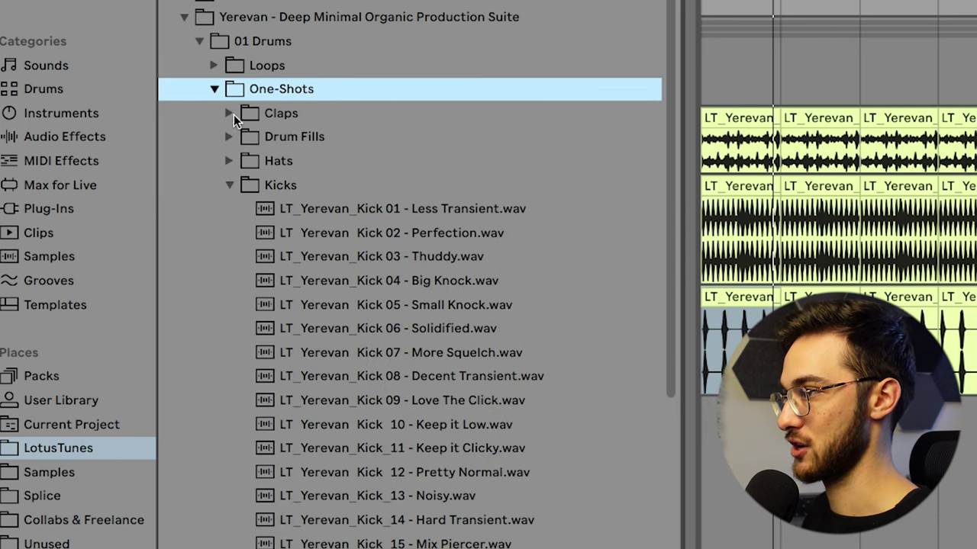
pyautogui.click(234, 114)
pyautogui.click(328, 222)
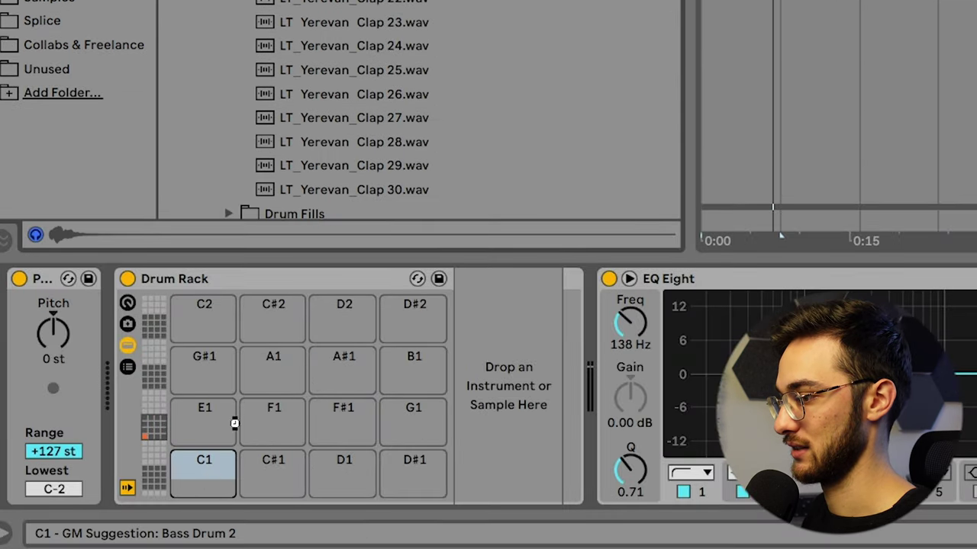
pyautogui.moveTo(233, 422); pyautogui.dragTo(204, 473)
# Load LT_Yerevan_Clap 22, Clap 25 and Clap 30 onto the Drum Rack's C#1, D1 and D#1 pads.
pyautogui.click(418, 4)
pyautogui.moveTo(412, 4); pyautogui.dragTo(273, 473)
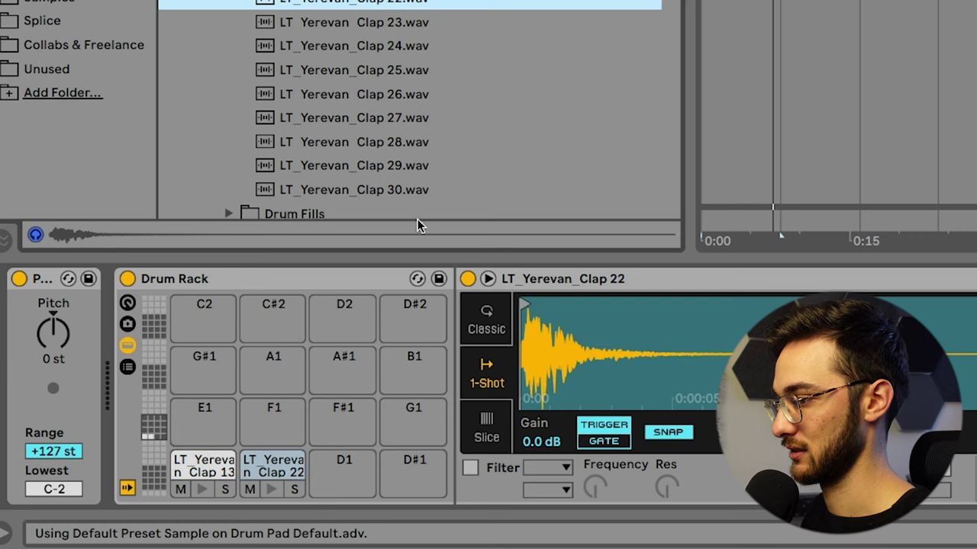
pyautogui.scroll(-1, 424, 23)
pyautogui.click(409, 29)
pyautogui.moveTo(392, 29); pyautogui.dragTo(342, 473)
pyautogui.click(390, 146)
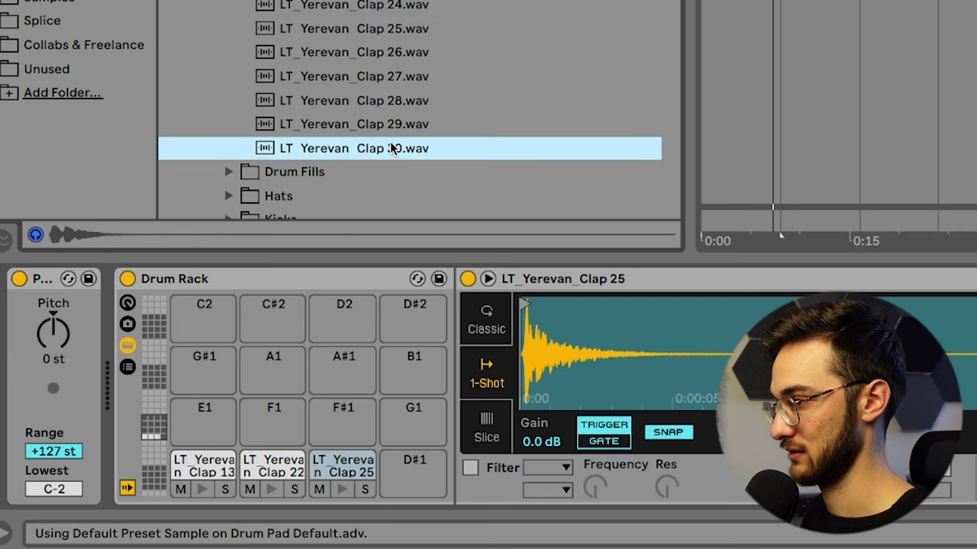
pyautogui.moveTo(390, 148); pyautogui.dragTo(410, 492)
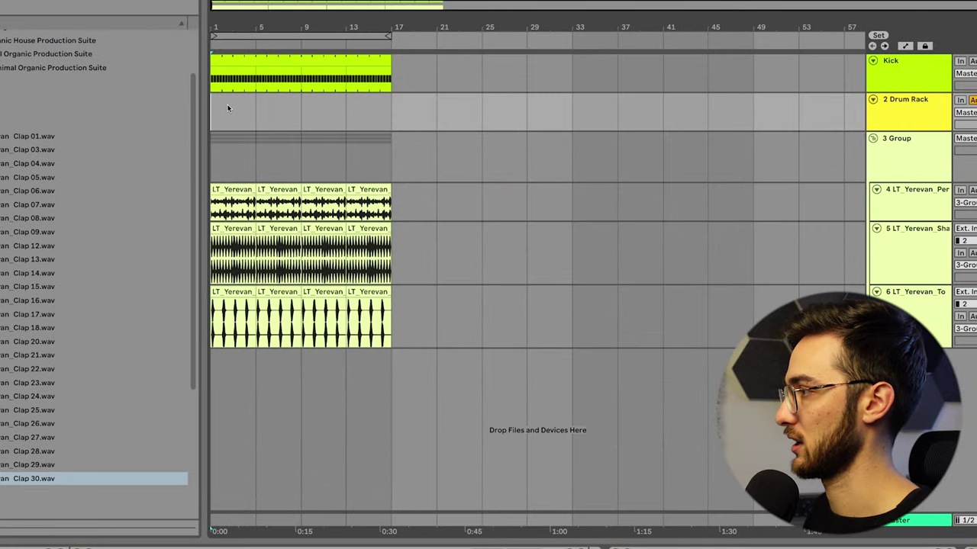
# Create a four-bar MIDI clip at bar 1 of the Drum Rack track and set its fixed grid to 1/4.
pyautogui.doubleClick(227, 108)
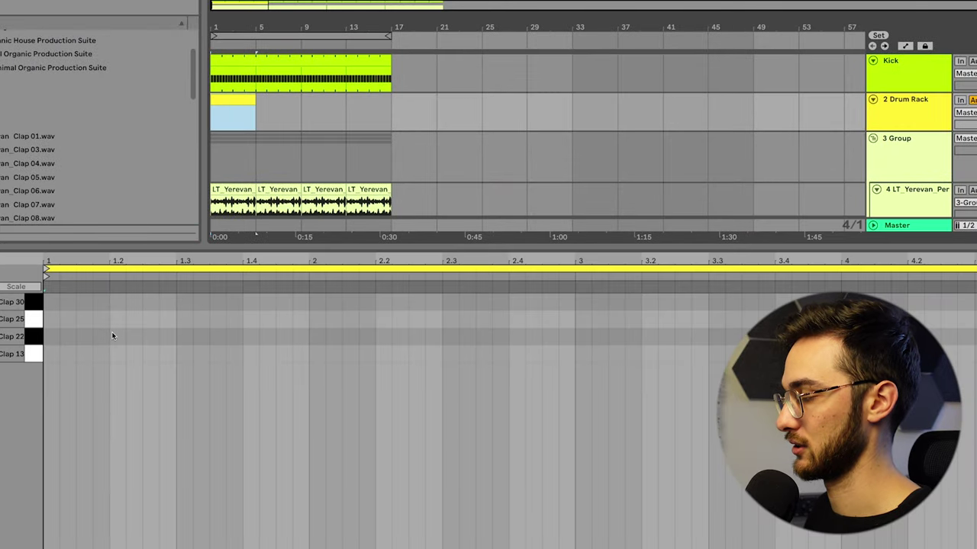
pyautogui.rightClick(126, 349)
pyautogui.click(145, 542)
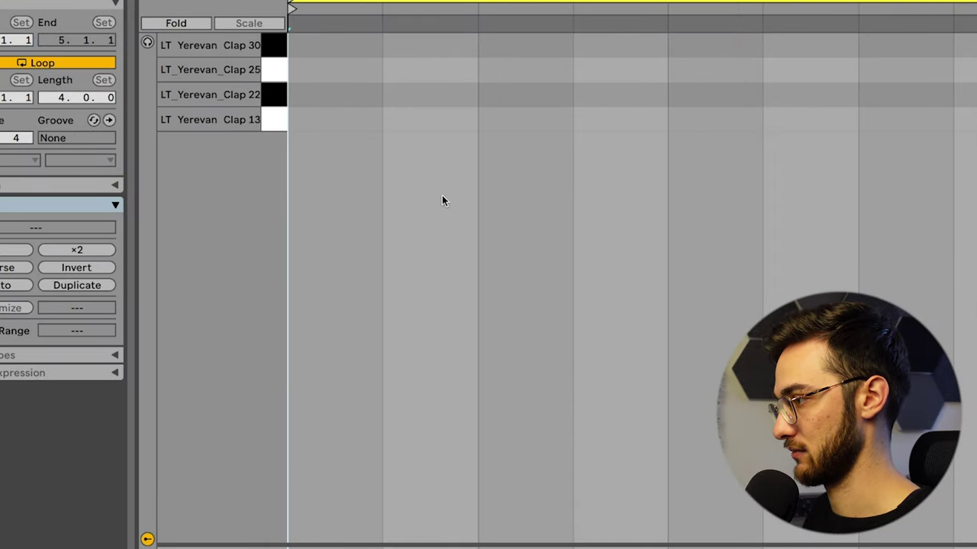
# Add a one-beat note on beat 2 for each of the four claps: Clap 13, 22, 25 and 30.
pyautogui.doubleClick(397, 118)
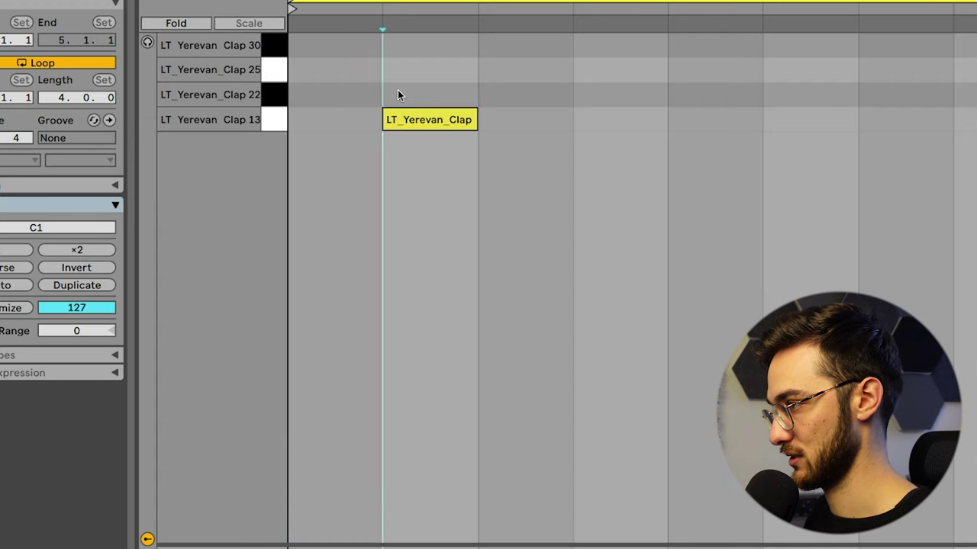
pyautogui.doubleClick(399, 94)
pyautogui.doubleClick(399, 70)
pyautogui.doubleClick(401, 48)
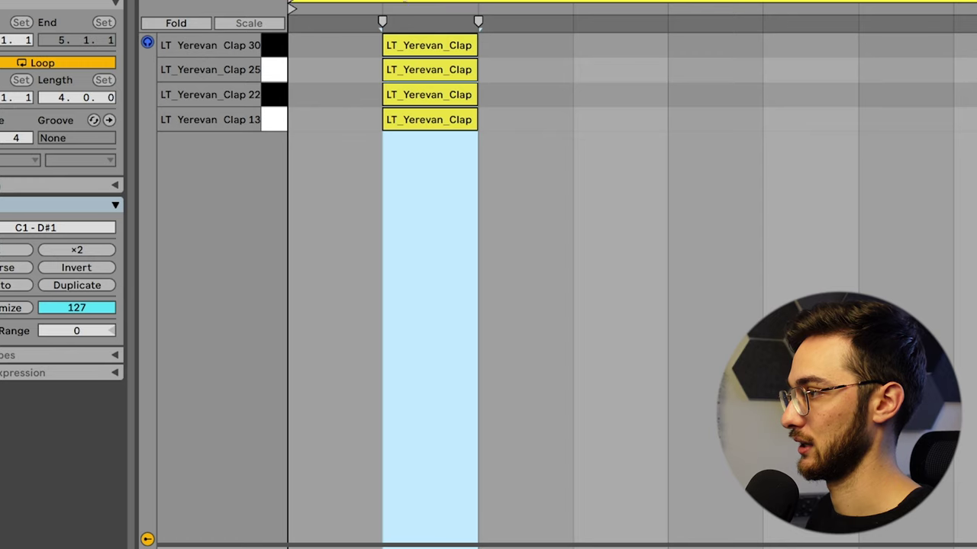
# Nudge the four clap notes slightly ahead of beat 2 by different amounts and play the result.
pyautogui.scroll(3, 297, 318)
pyautogui.click(298, 319)
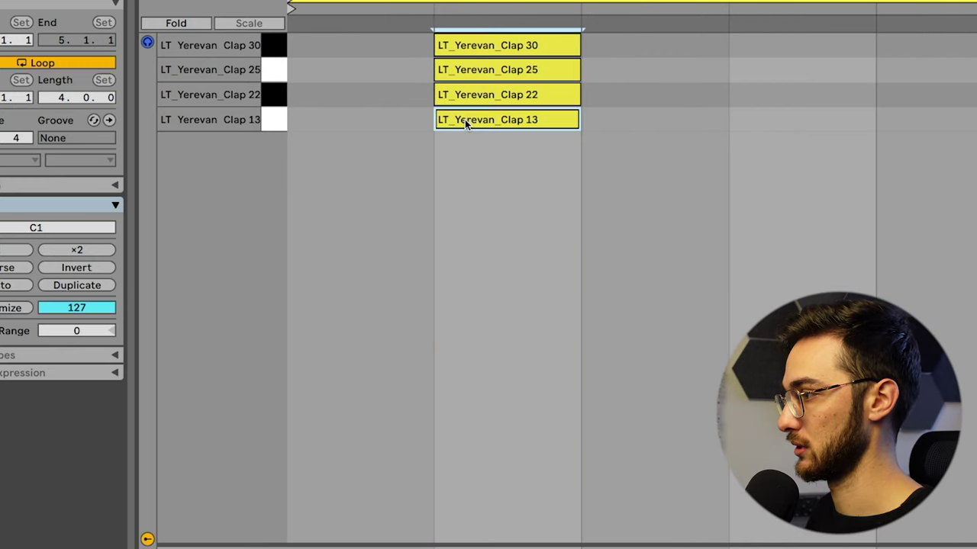
pyautogui.moveTo(464, 120); pyautogui.dragTo(465, 45)
pyautogui.click(355, 106)
pyautogui.press('space')
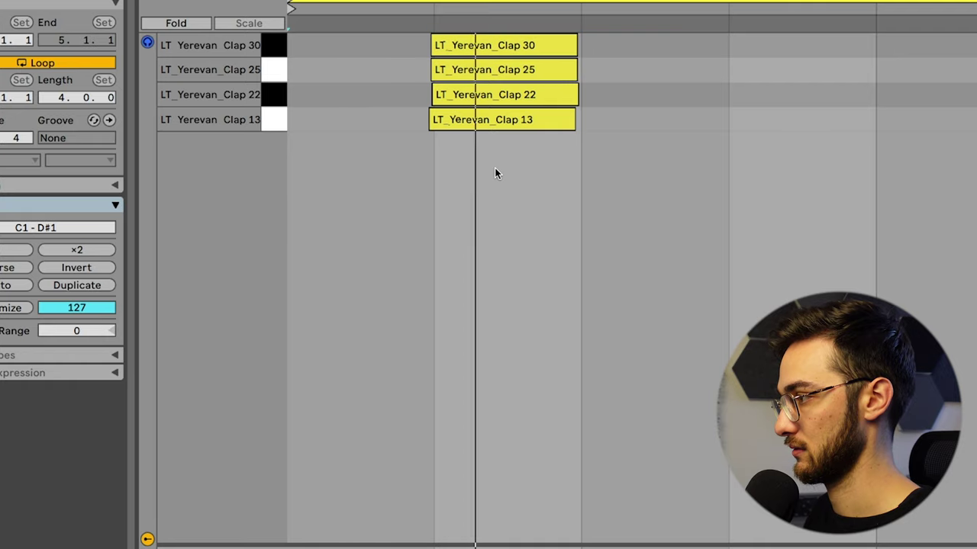
# Shift all four clap notes slightly later together, set the clip's loop length to 0.2.0 and audition the pattern.
pyautogui.moveTo(580, 151); pyautogui.dragTo(290, 34)
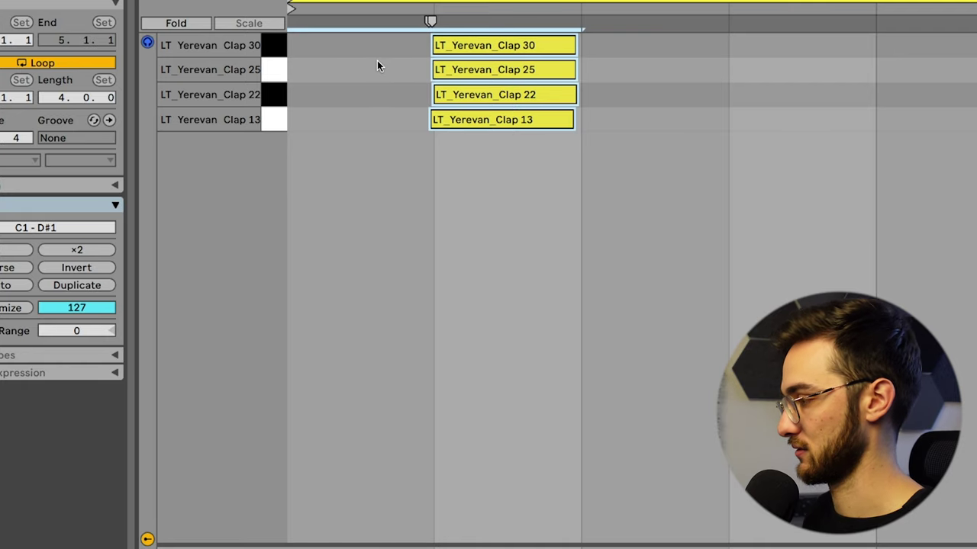
pyautogui.press('space')
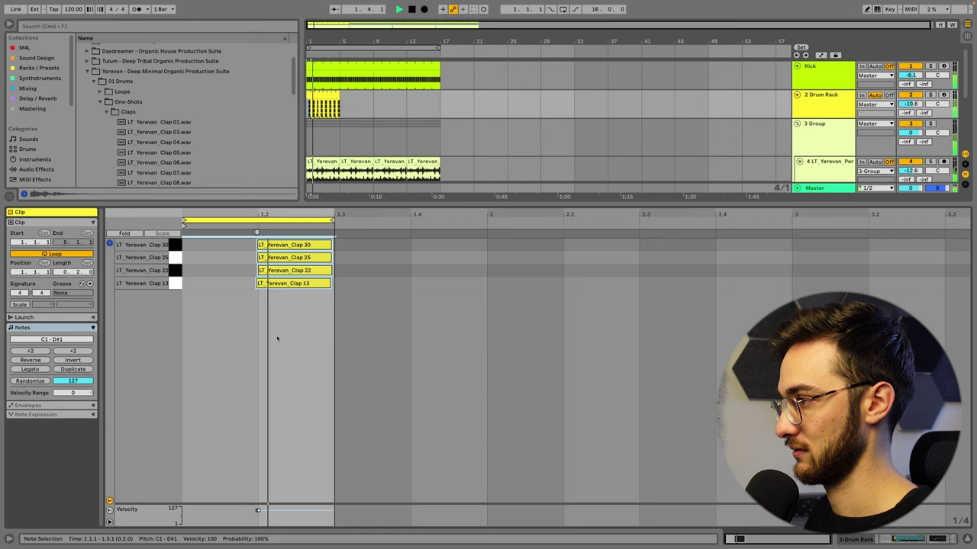
pyautogui.keyDown('ctrl'); pyautogui.scroll(8, 257, 316); pyautogui.keyUp('ctrl')
pyautogui.press('space')
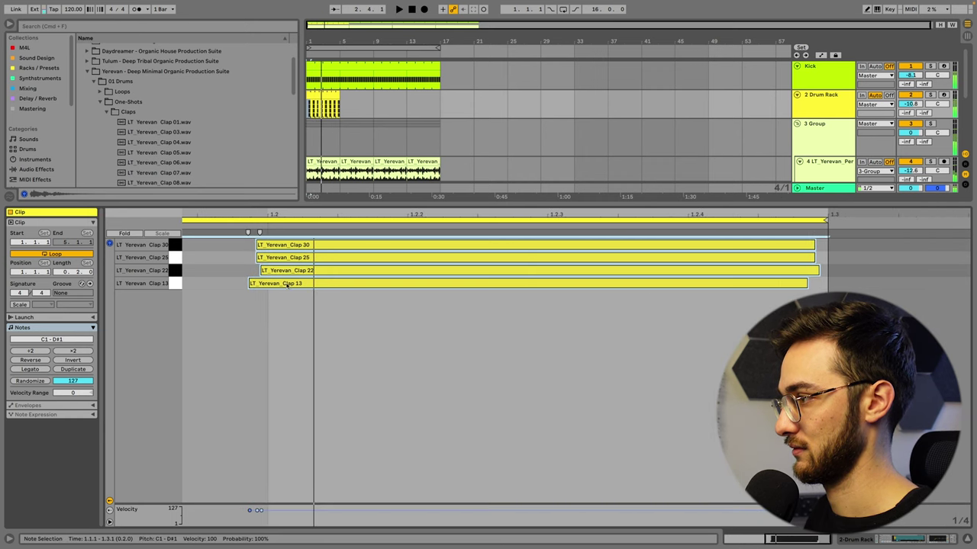
# Move the Clap 25, Clap 30 and Clap 13 notes individually a little later and audition the layered clap.
pyautogui.moveTo(265, 258); pyautogui.dragTo(275, 260)
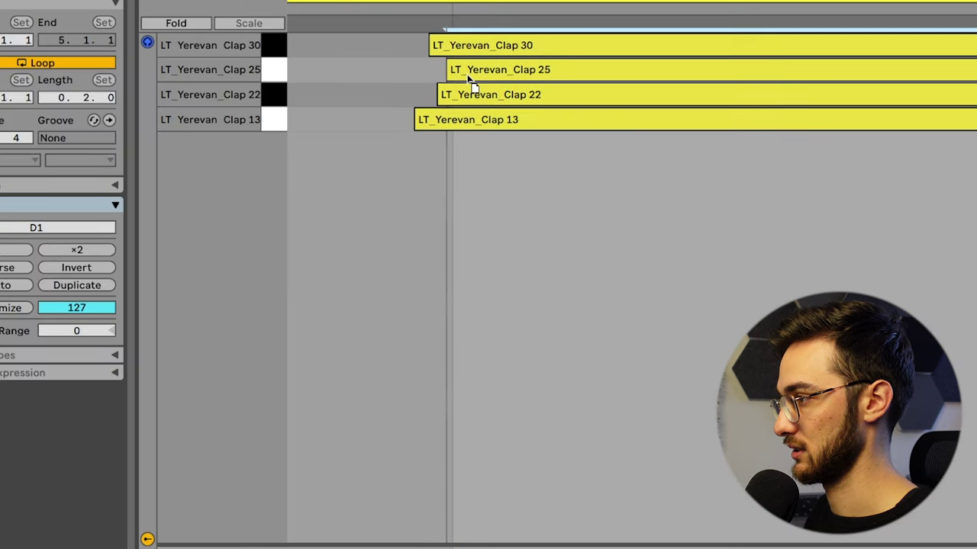
pyautogui.moveTo(467, 75); pyautogui.dragTo(473, 75)
pyautogui.moveTo(466, 47); pyautogui.dragTo(475, 48)
pyautogui.moveTo(443, 121); pyautogui.dragTo(457, 122)
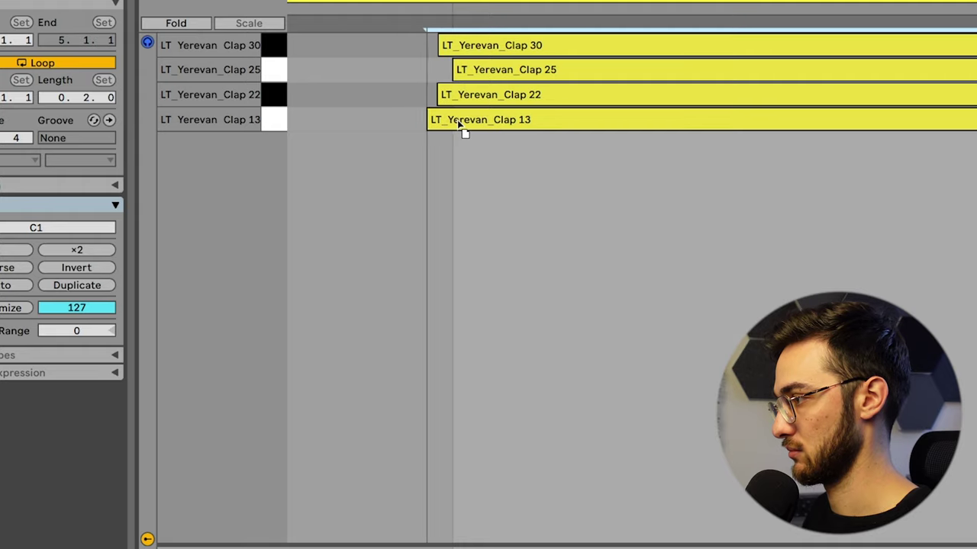
pyautogui.click(671, 229)
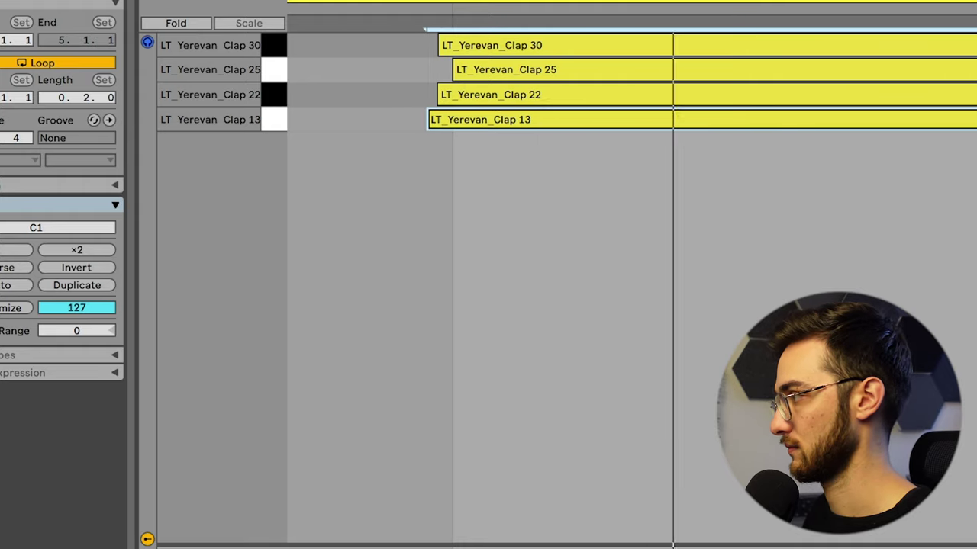
pyautogui.click(693, 229)
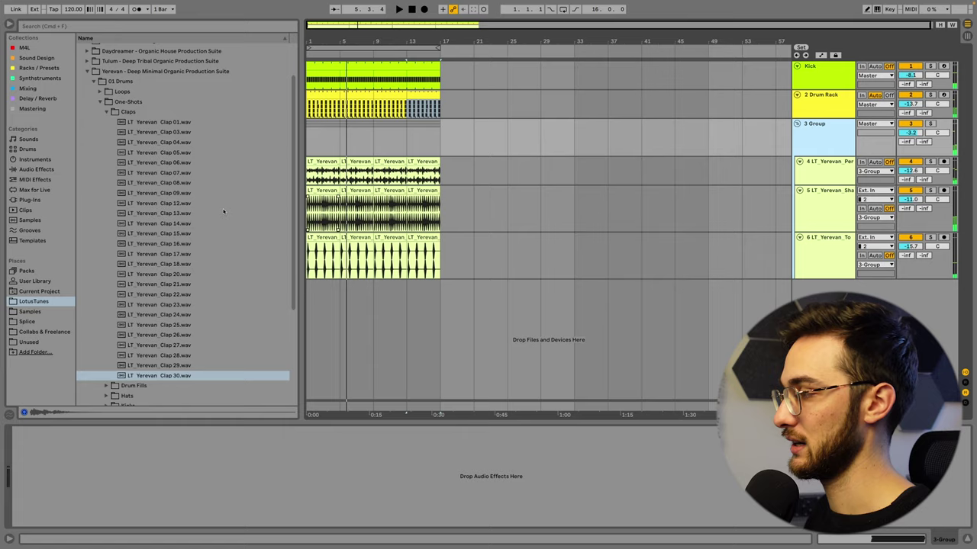
# Group the Drum Rack track and the percussion group together and name the new group Tops.
pyautogui.click(817, 96)
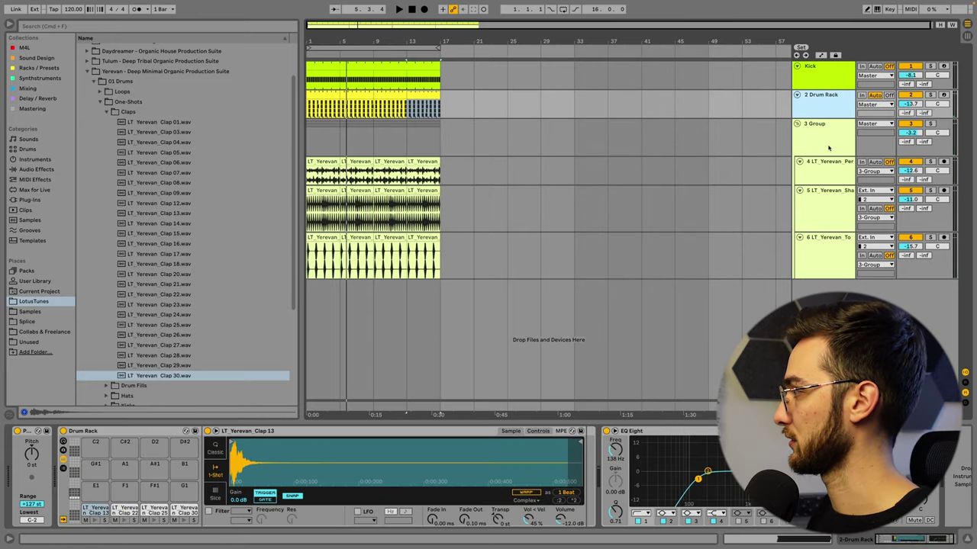
pyautogui.keyDown('shift'); pyautogui.click(828, 148); pyautogui.keyUp('shift')
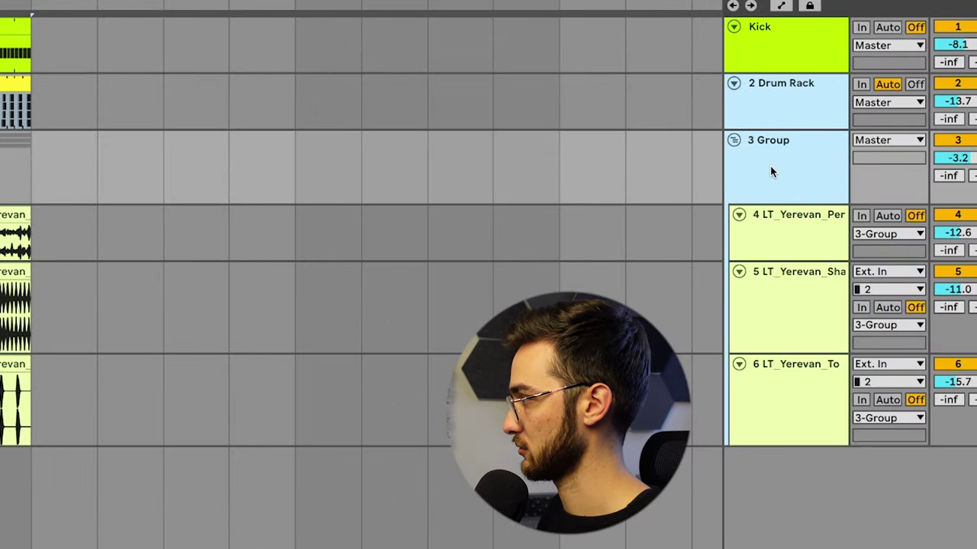
pyautogui.hotkey('ctrl', 'g')
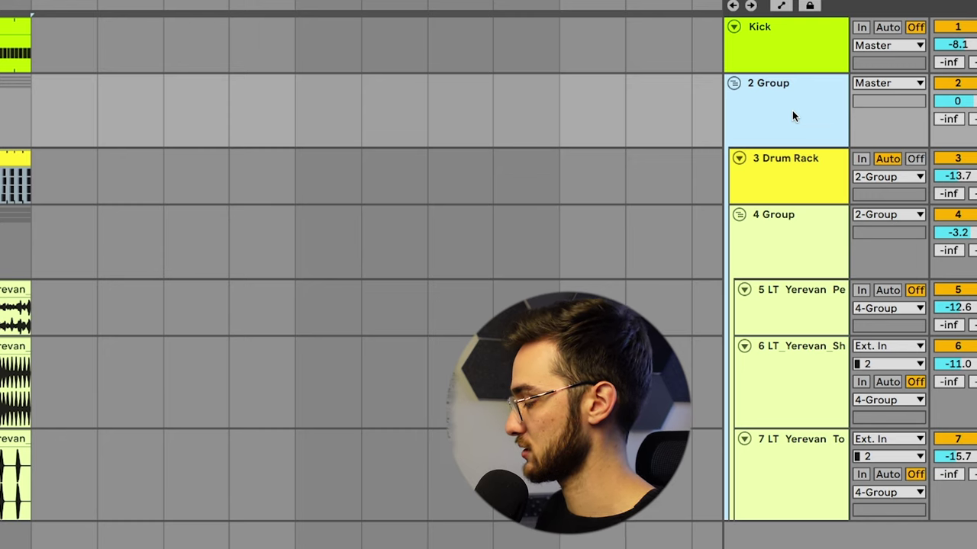
pyautogui.hotkey('ctrl', 'r')
pyautogui.write('Tops')
pyautogui.press('Return')
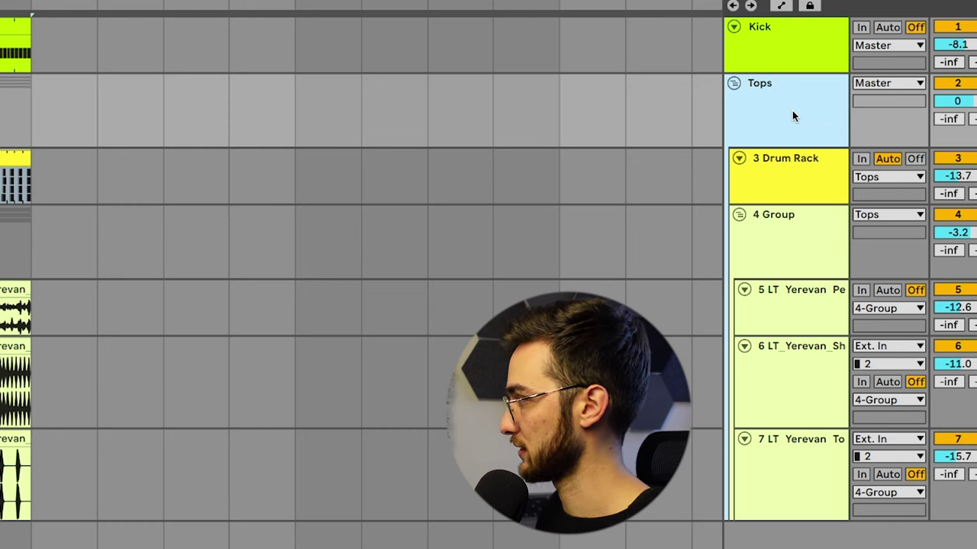
# Mute the Kick, then move the tom loop track out of the Tops group and color it dark red.
pyautogui.click(967, 26)
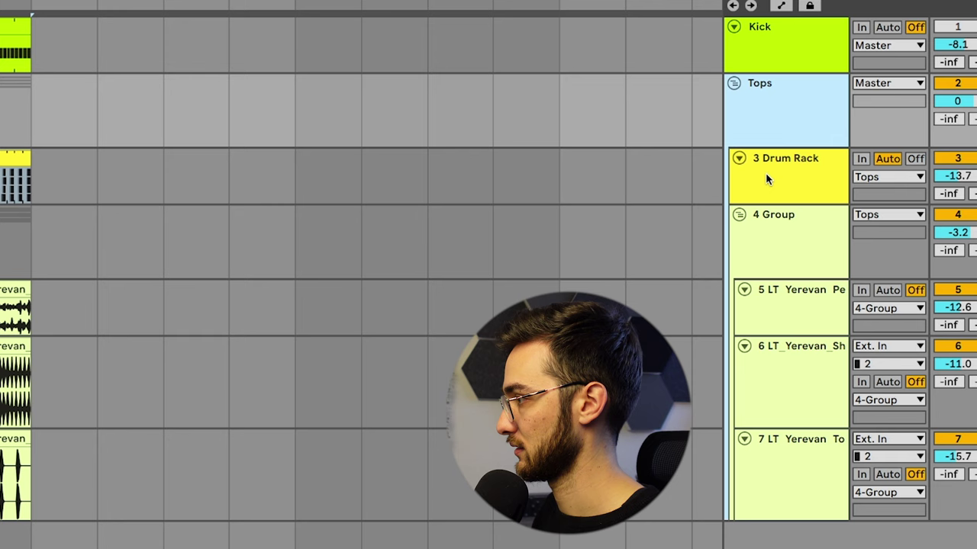
pyautogui.moveTo(817, 444); pyautogui.dragTo(777, 526)
pyautogui.rightClick(776, 503)
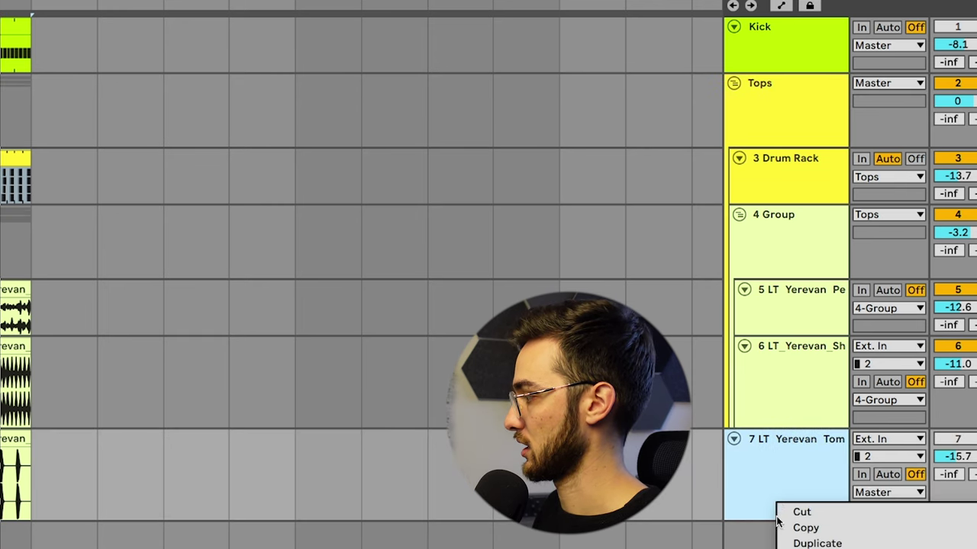
pyautogui.click(800, 548)
pyautogui.rightClick(782, 482)
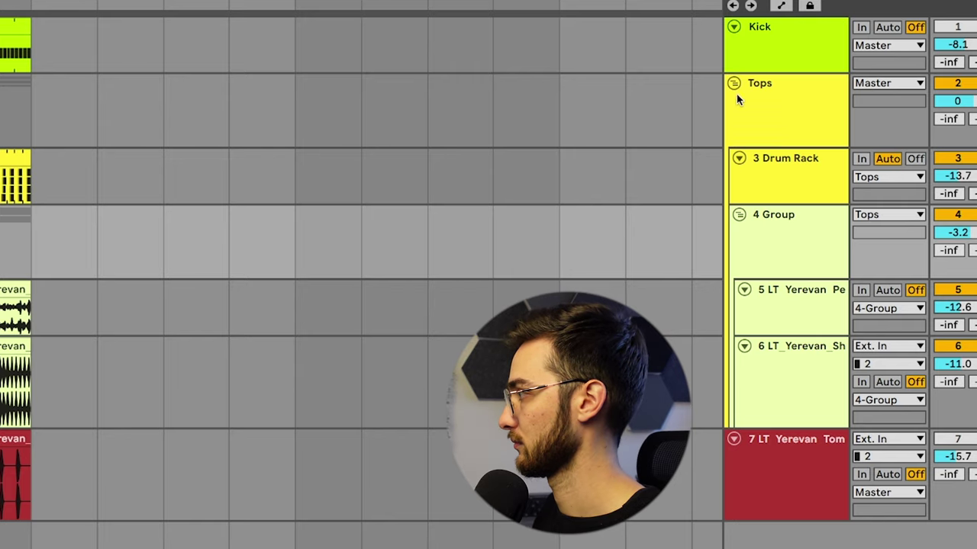
# Search the audio effects for "corp" and add the Corpus device to the Tops group.
pyautogui.click(736, 94)
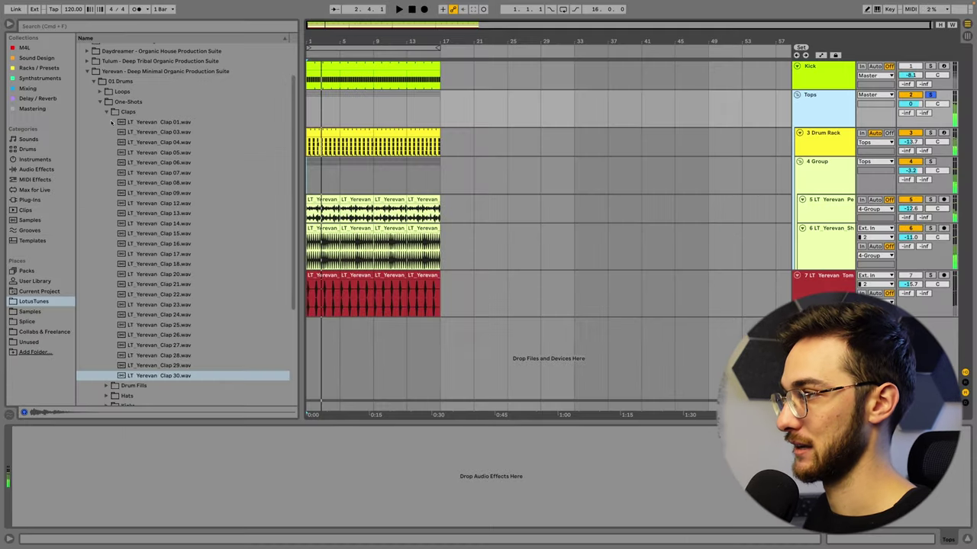
pyautogui.write('corp')
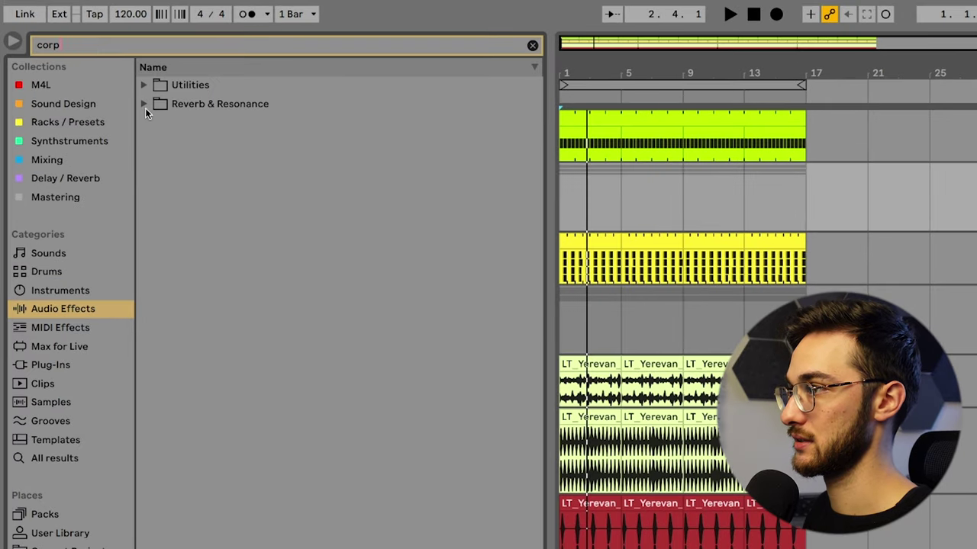
pyautogui.click(145, 107)
pyautogui.click(165, 123)
pyautogui.click(156, 123)
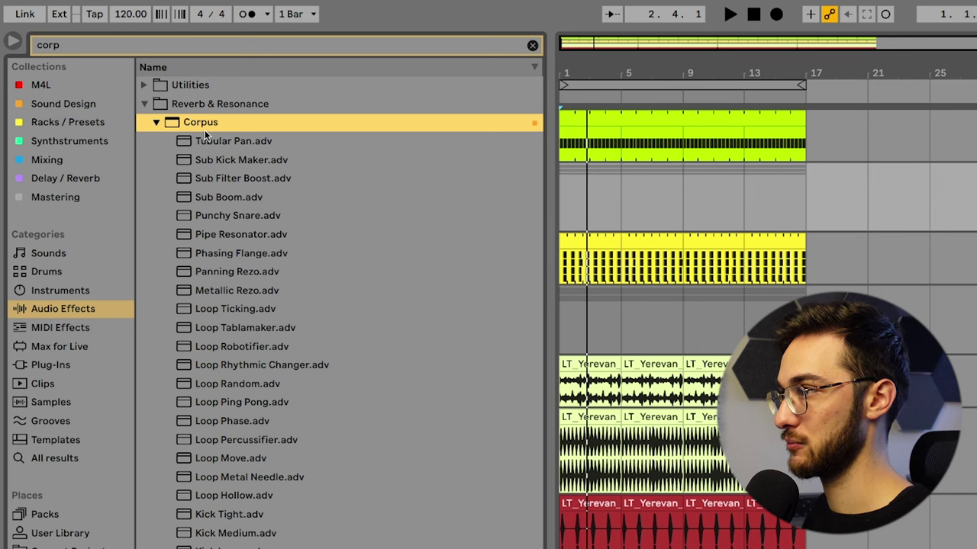
pyautogui.moveTo(301, 135); pyautogui.dragTo(609, 199)
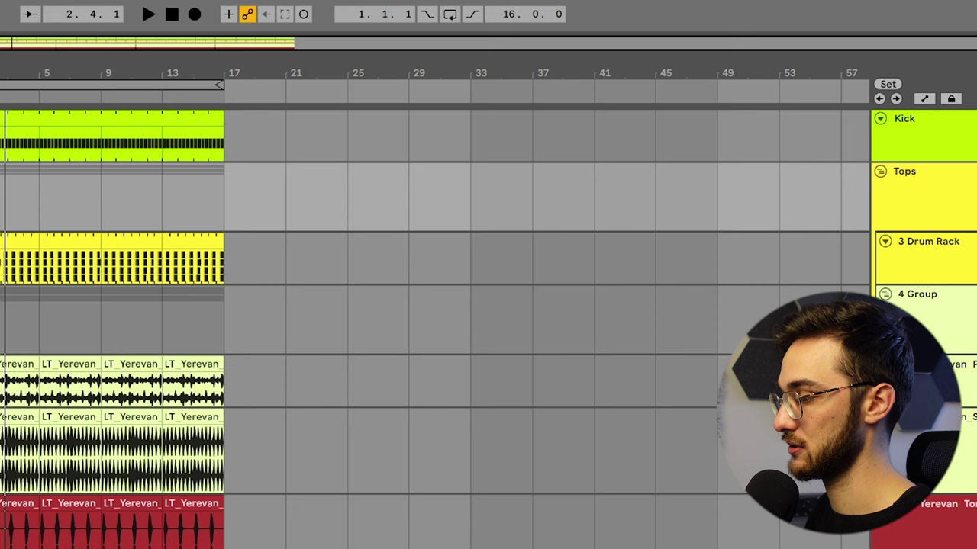
pyautogui.moveTo(609, 202); pyautogui.dragTo(609, 202)
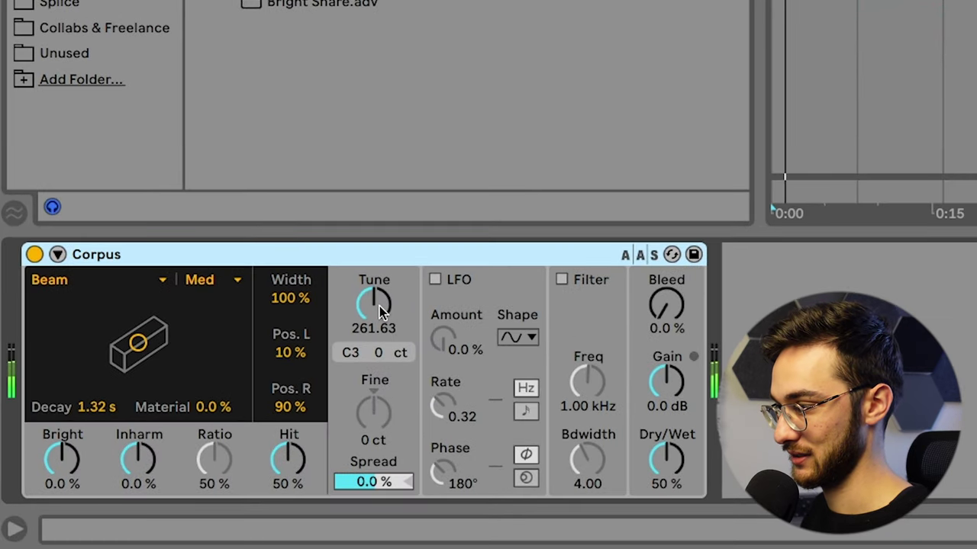
# Try the Marimba and Membrane resonator types in Corpus and switch to Plate.
pyautogui.click(80, 280)
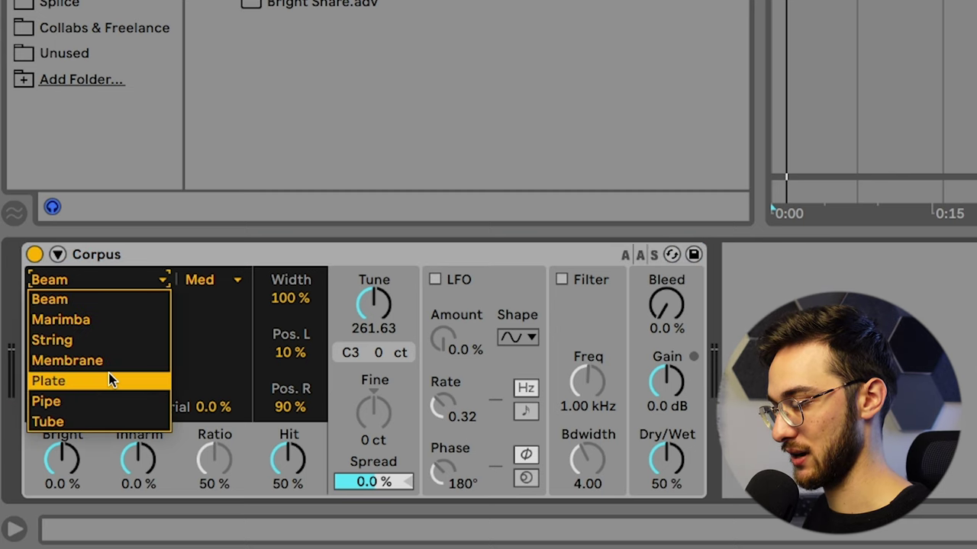
pyautogui.click(86, 320)
pyautogui.click(87, 280)
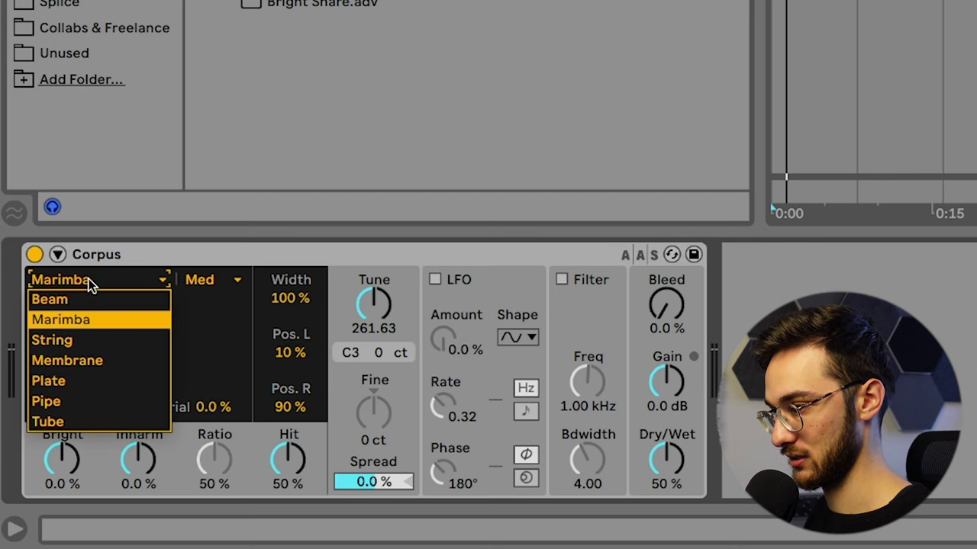
pyautogui.click(54, 362)
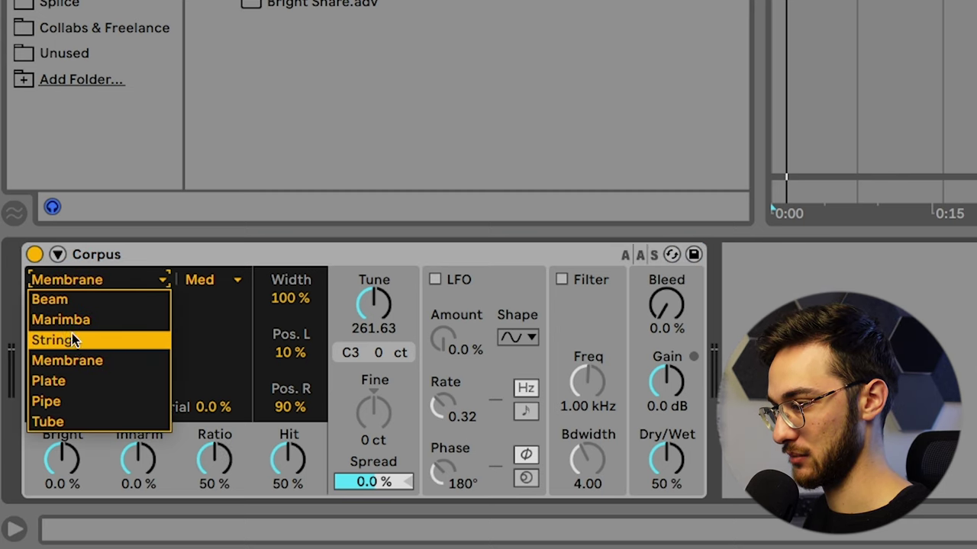
pyautogui.click(65, 381)
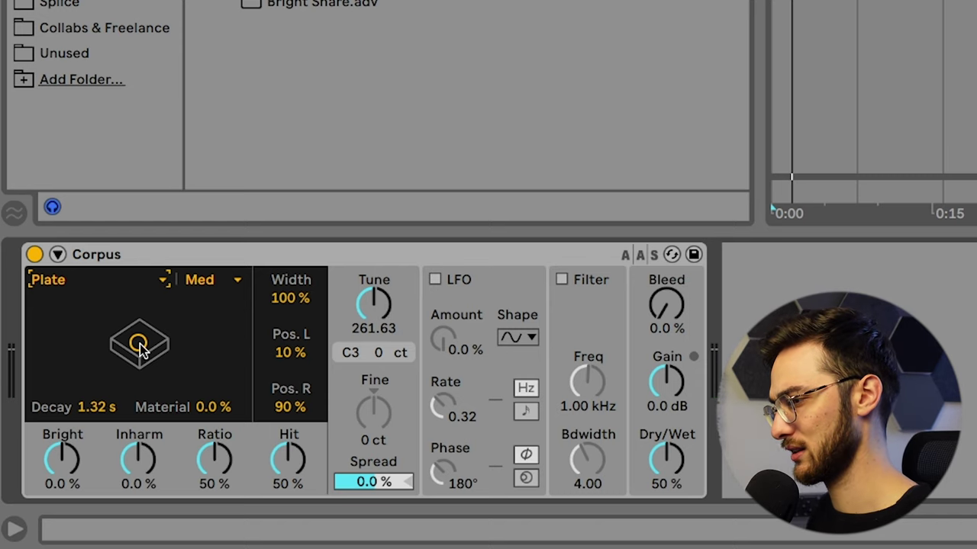
# Try a Corpus Tune of 69.87 Hz with a Decay of 4.13 s and Material at 70%.
pyautogui.moveTo(138, 344)
pyautogui.mouseDown()
pyautogui.moveTo(196, 335)
pyautogui.moveTo(87, 331)
pyautogui.moveTo(140, 326)
pyautogui.mouseUp()
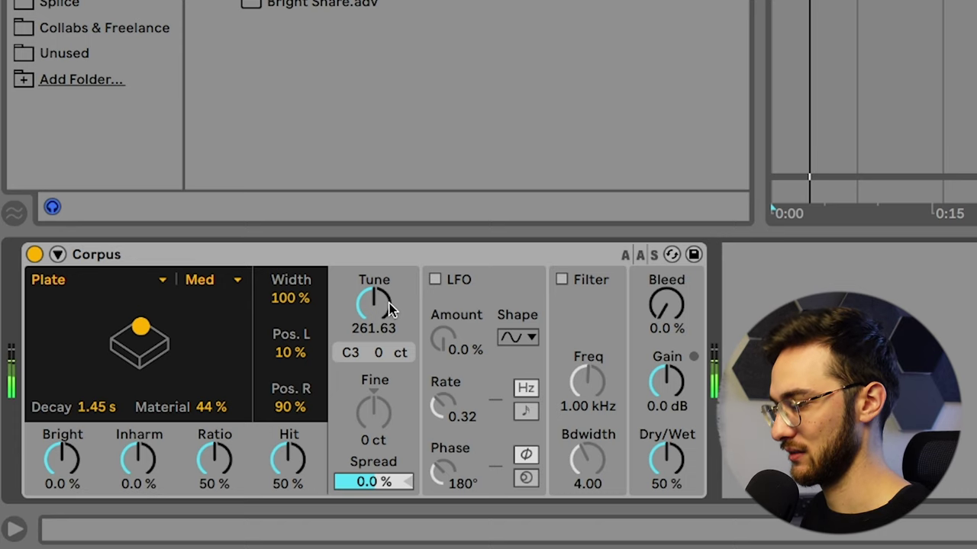
pyautogui.moveTo(389, 309); pyautogui.dragTo(389, 335)
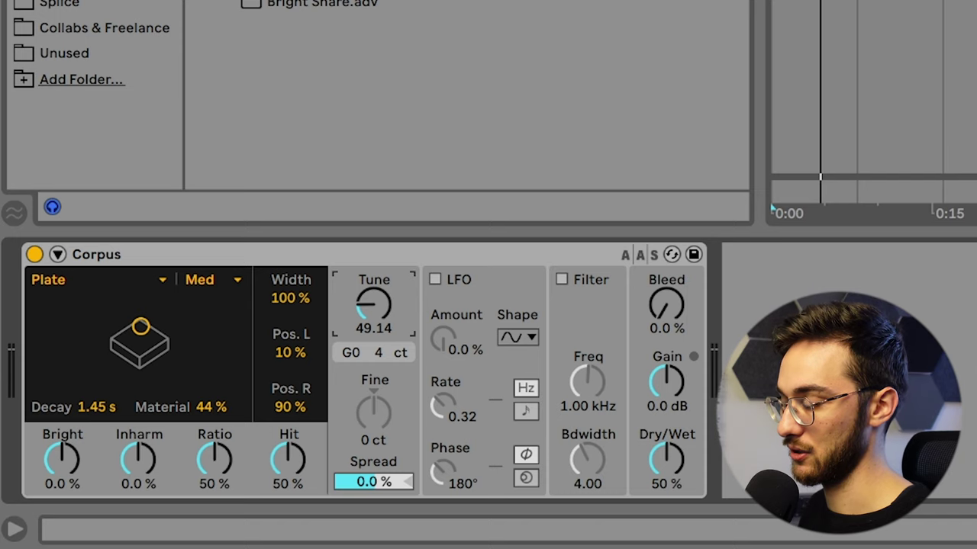
pyautogui.moveTo(373, 305); pyautogui.dragTo(373, 293)
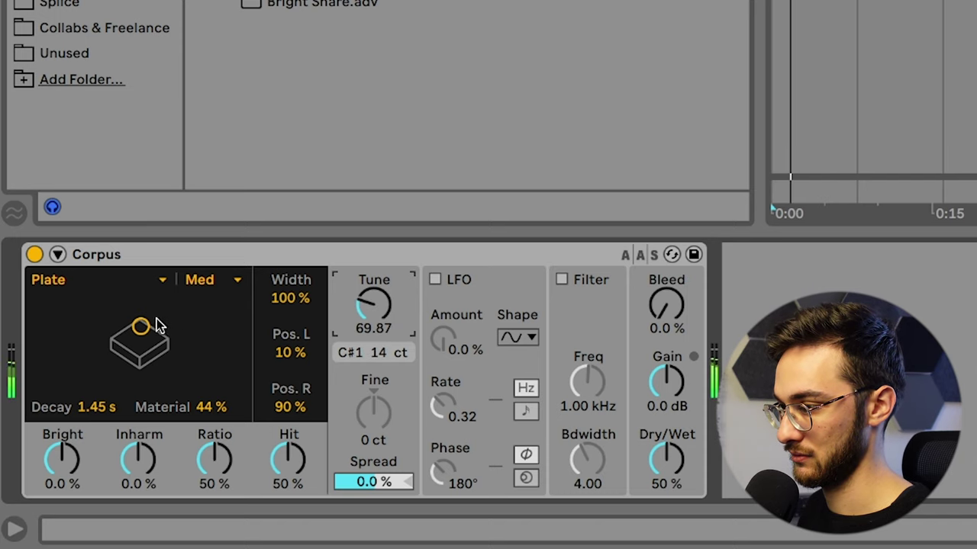
pyautogui.moveTo(157, 324); pyautogui.dragTo(171, 319)
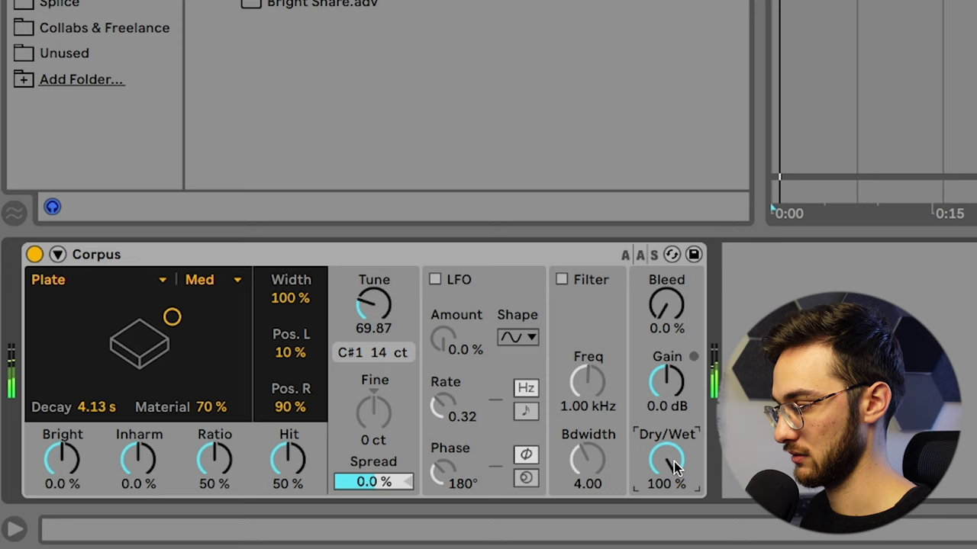
# Compare the Corpus Dry/Wet at 0% and 100%, and set it to 52%.
pyautogui.moveTo(675, 471); pyautogui.dragTo(675, 547)
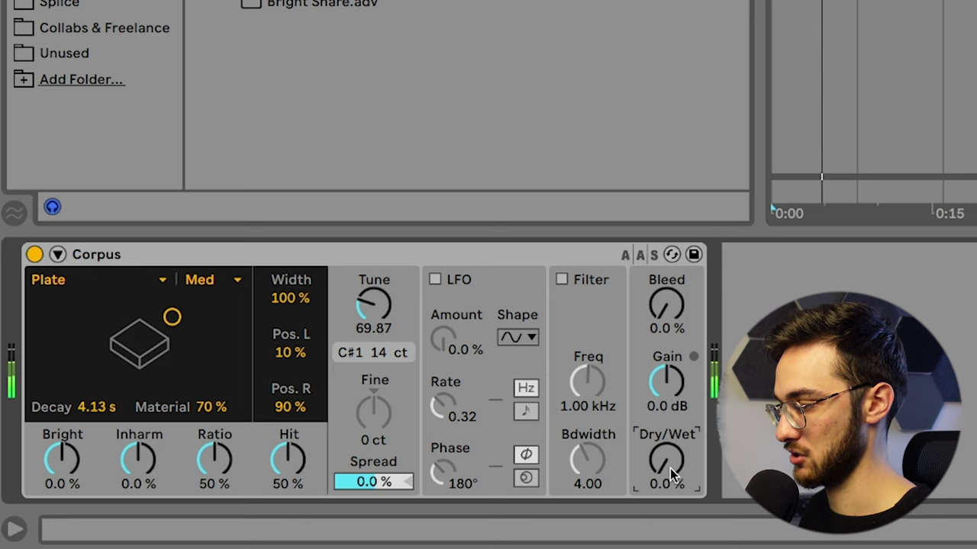
pyautogui.moveTo(668, 459); pyautogui.dragTo(669, 381)
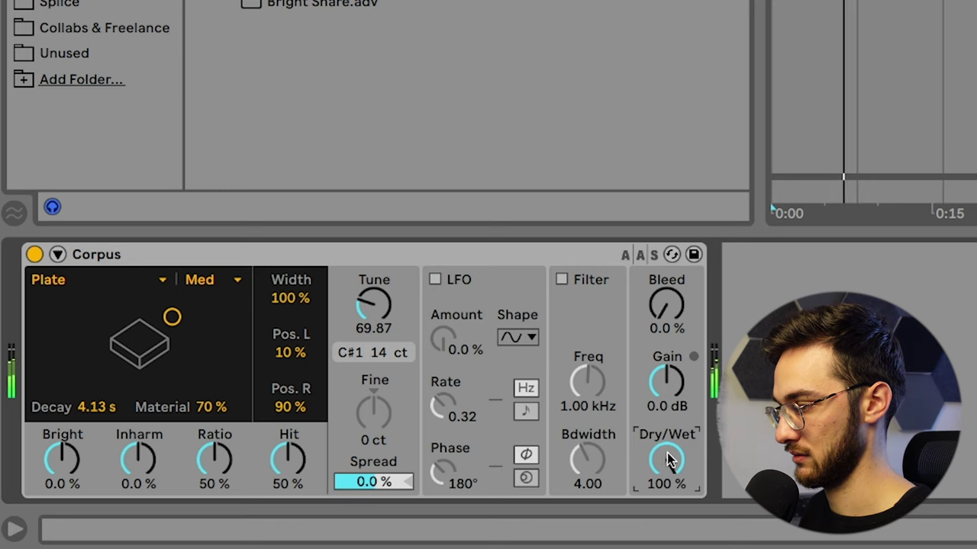
pyautogui.moveTo(666, 458); pyautogui.dragTo(665, 495)
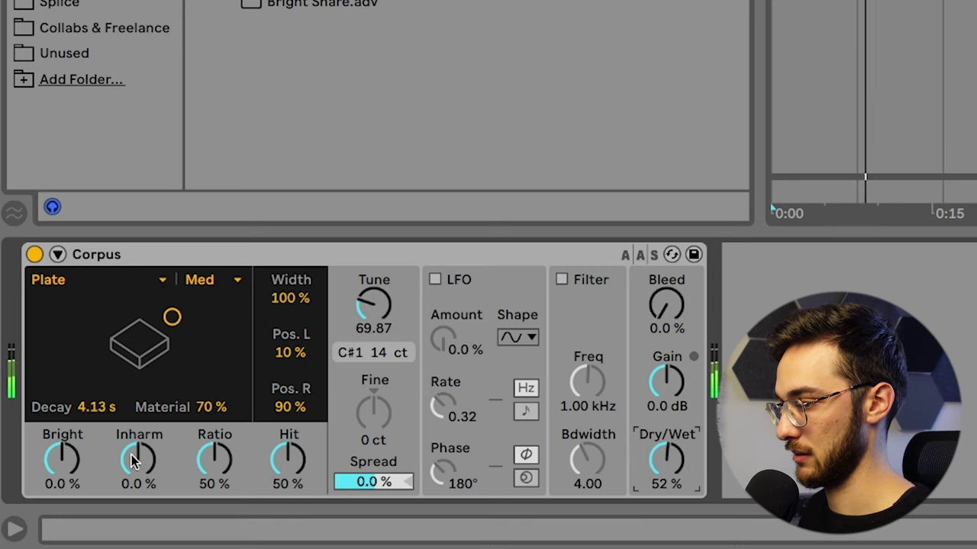
# Try a Decay of 5.42 s and Material at 48% with raised Bright, Inharm, Ratio and Hit, and reset those four controls to their defaults.
pyautogui.moveTo(95, 406); pyautogui.dragTo(96, 454)
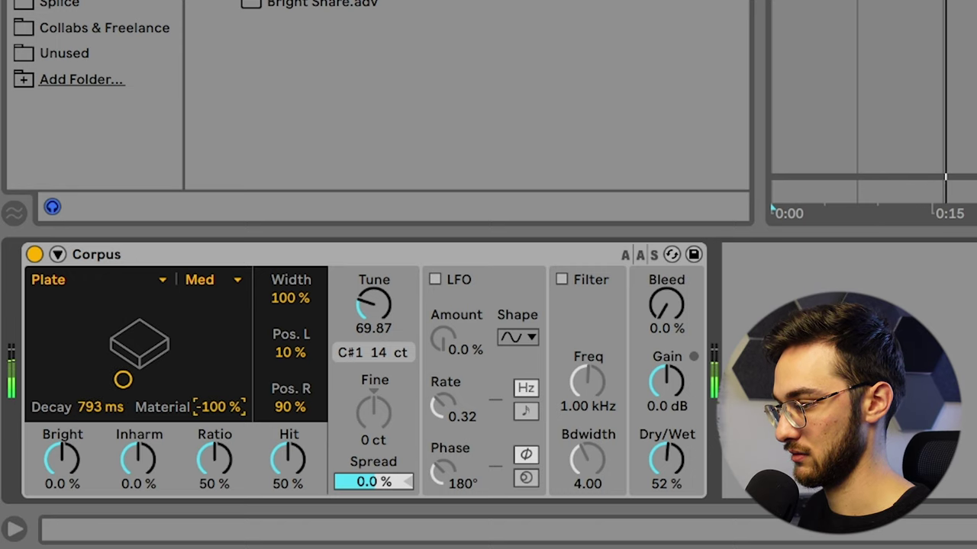
pyautogui.moveTo(216, 407); pyautogui.dragTo(216, 290)
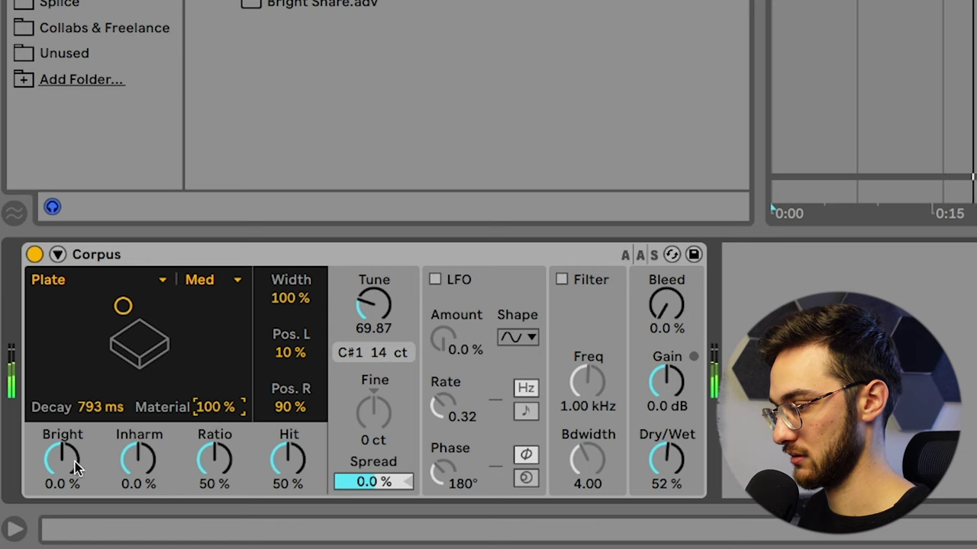
pyautogui.moveTo(66, 460); pyautogui.dragTo(65, 443)
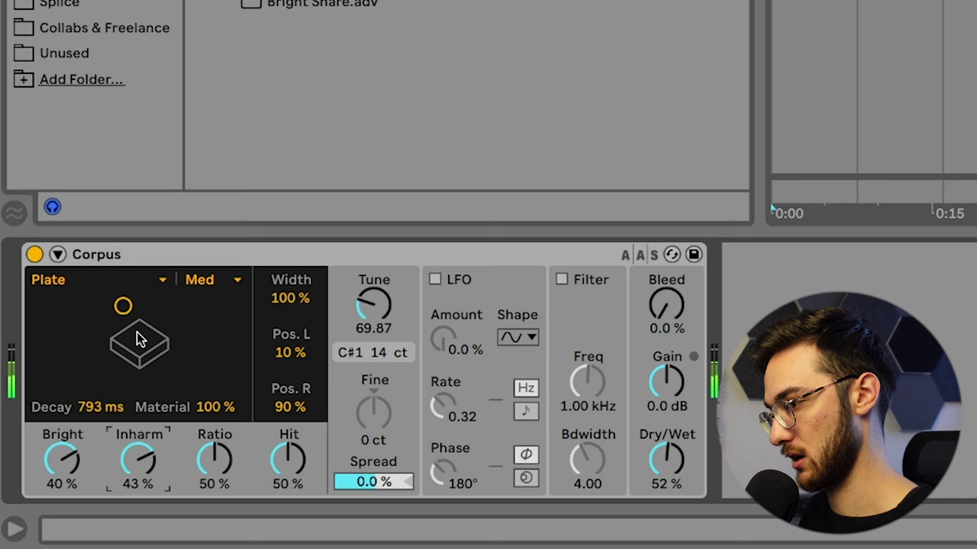
pyautogui.moveTo(140, 340); pyautogui.dragTo(142, 325)
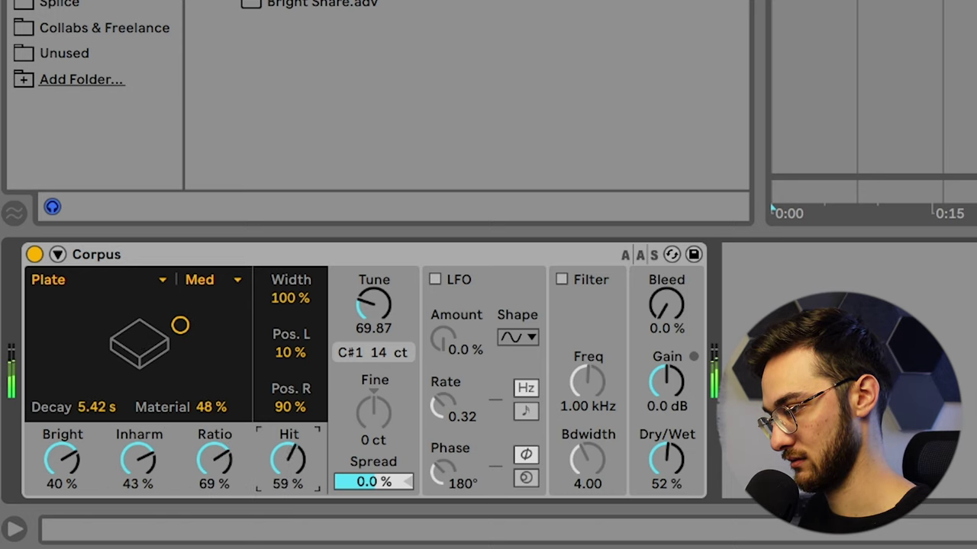
pyautogui.doubleClick(289, 457)
pyautogui.doubleClick(214, 458)
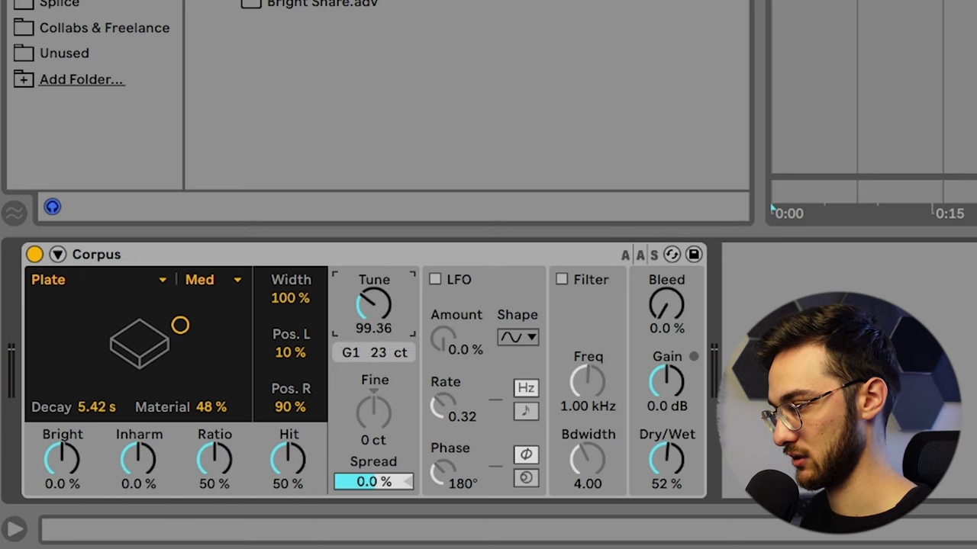
# Try the String and Marimba resonator types with Tune at 103.83 Hz and Material raised to 81%.
pyautogui.click(136, 286)
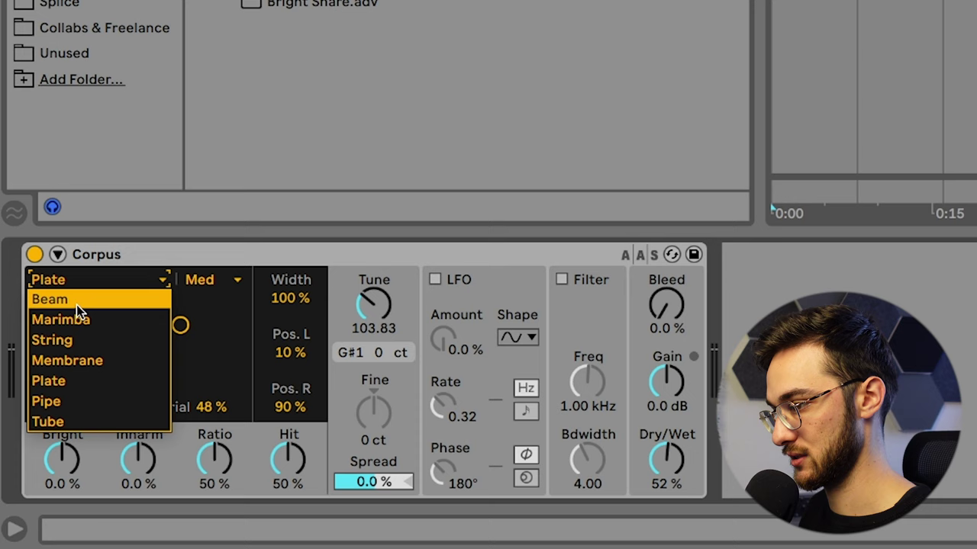
pyautogui.click(75, 337)
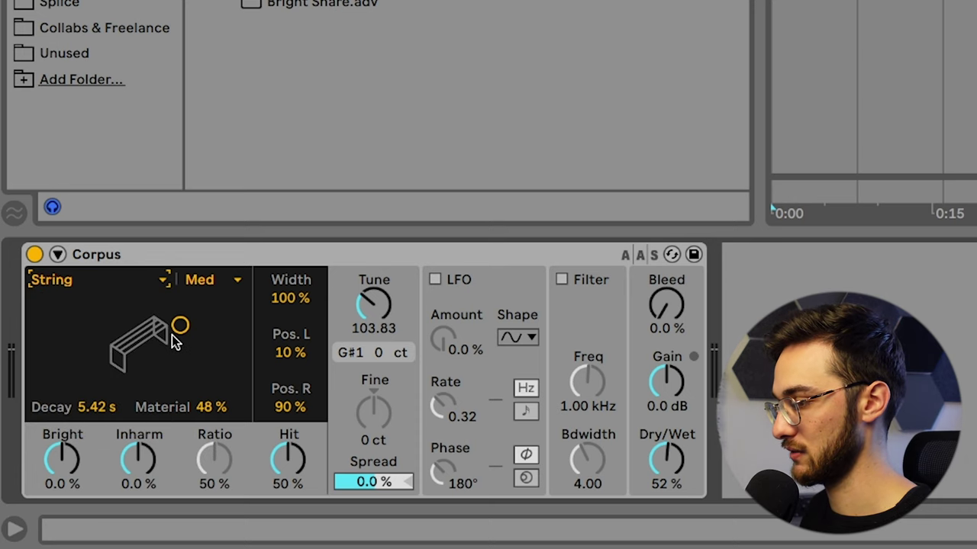
pyautogui.moveTo(180, 326); pyautogui.dragTo(140, 324)
pyautogui.moveTo(373, 306); pyautogui.dragTo(370, 326)
pyautogui.doubleClick(367, 309)
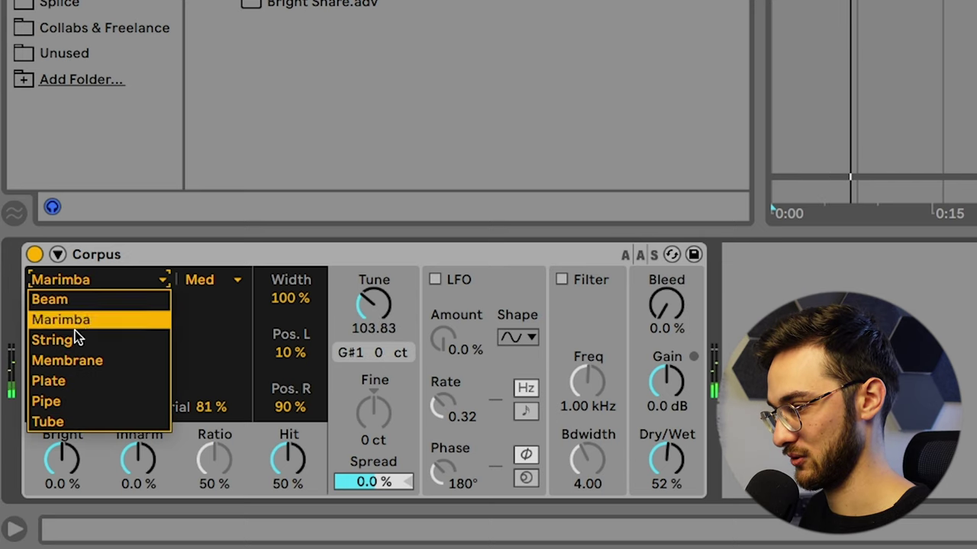
# Set Corpus to the Plate resonator with Tune at 113.38 Hz, Material at -3.7% and Decay at 332 ms.
pyautogui.click(54, 381)
pyautogui.moveTo(163, 338); pyautogui.dragTo(216, 397)
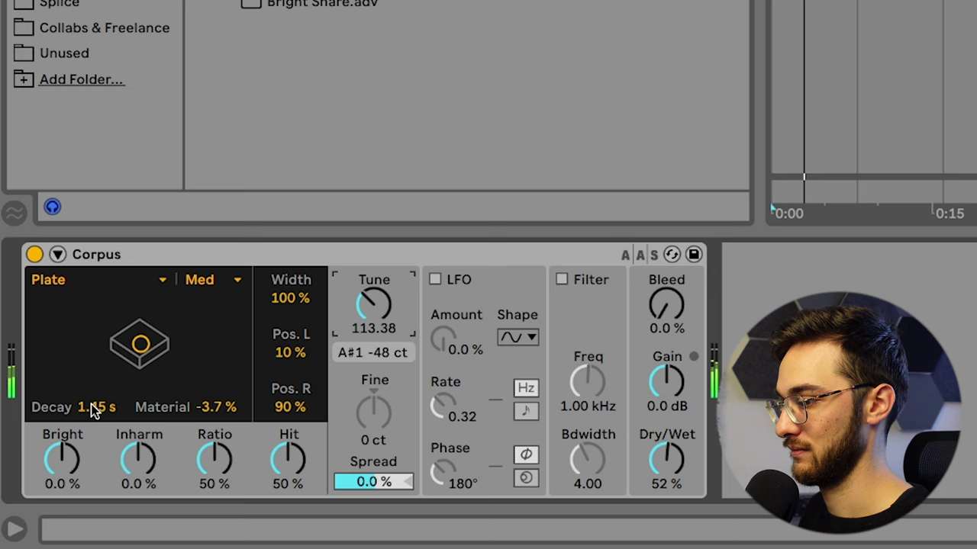
pyautogui.moveTo(91, 410); pyautogui.dragTo(104, 412)
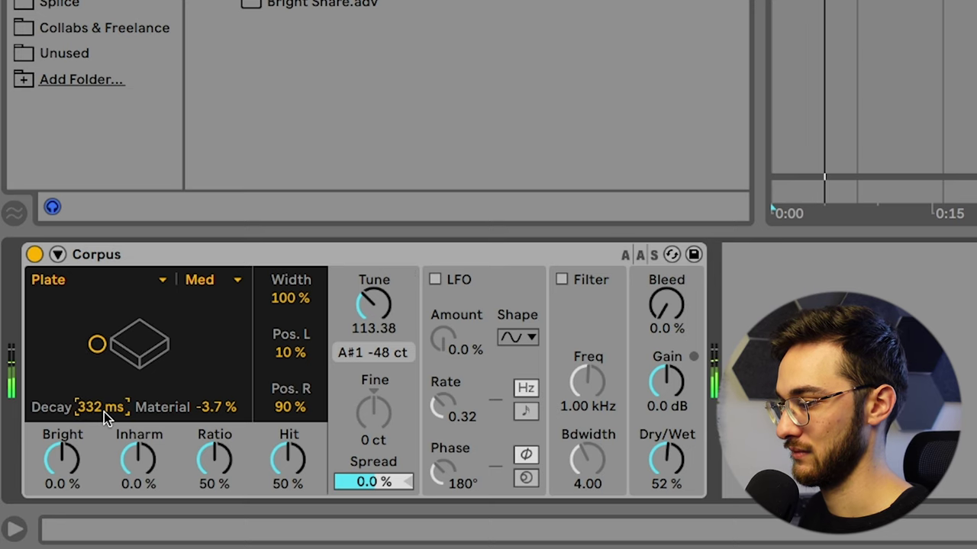
# Group the Corpus device into an Audio Effect Rack.
pyautogui.click(389, 253)
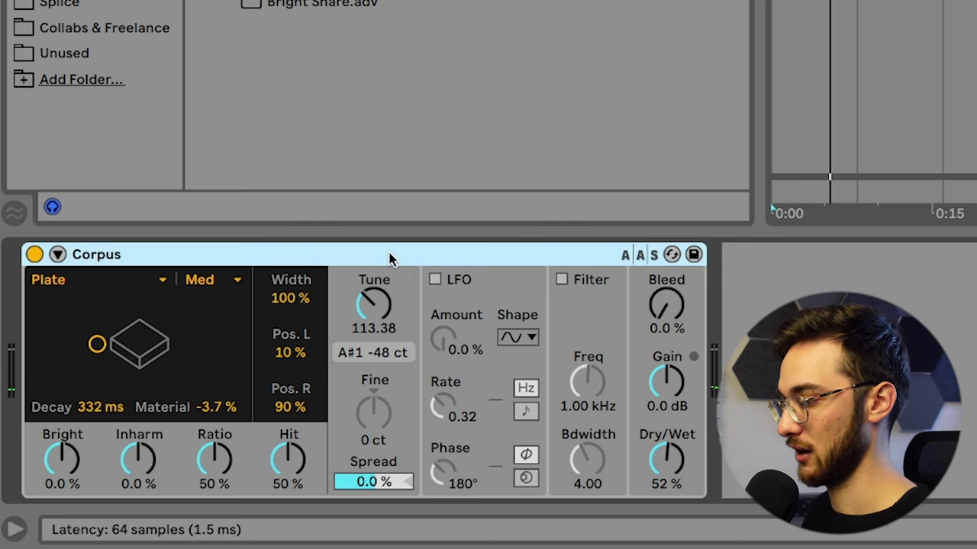
pyautogui.press('super+g')
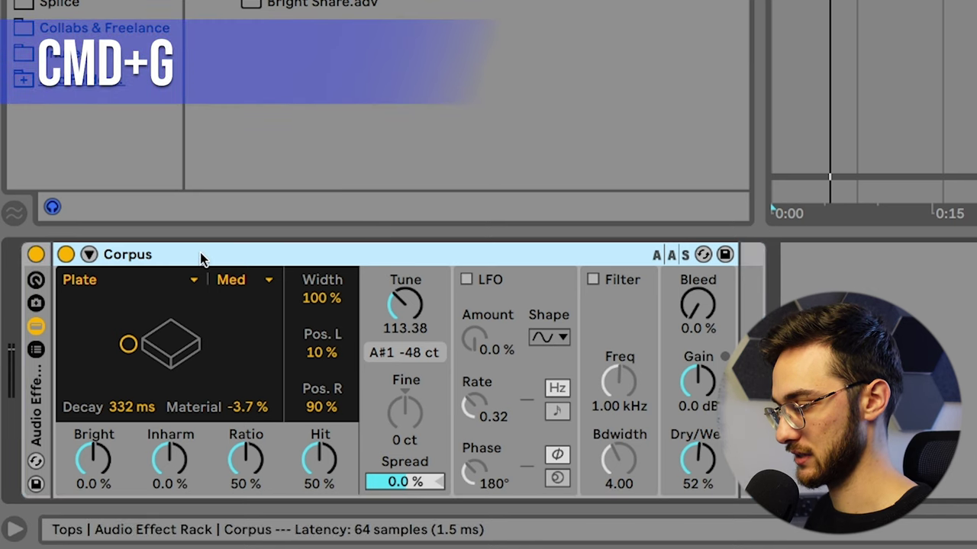
# Rename the rack's Corpus chain as A# and duplicate the chain.
pyautogui.click(35, 349)
pyautogui.click(96, 325)
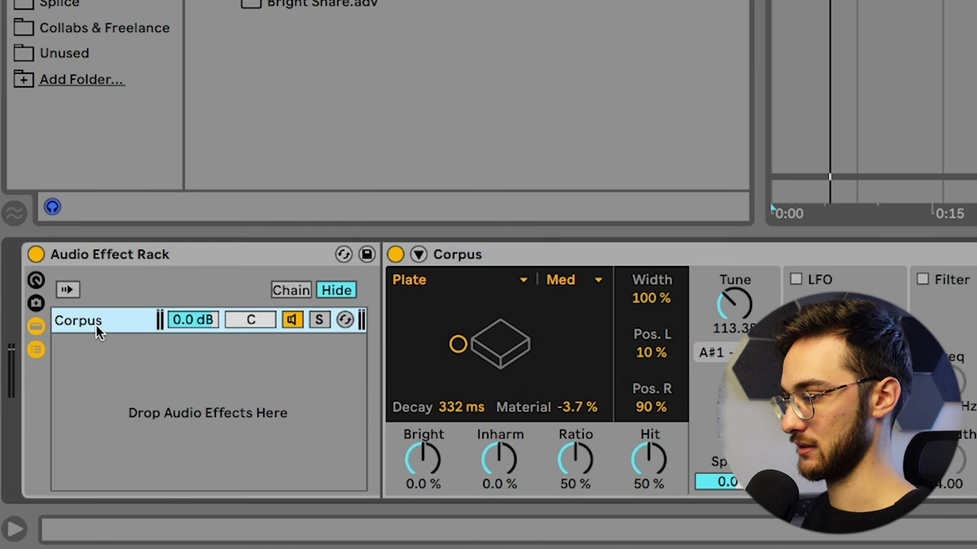
pyautogui.press('super+r')
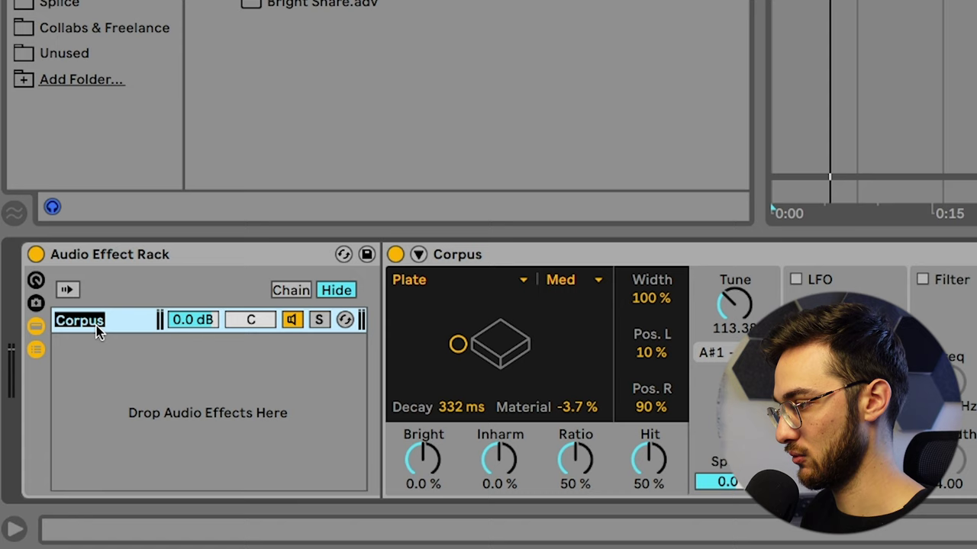
pyautogui.write('A#')
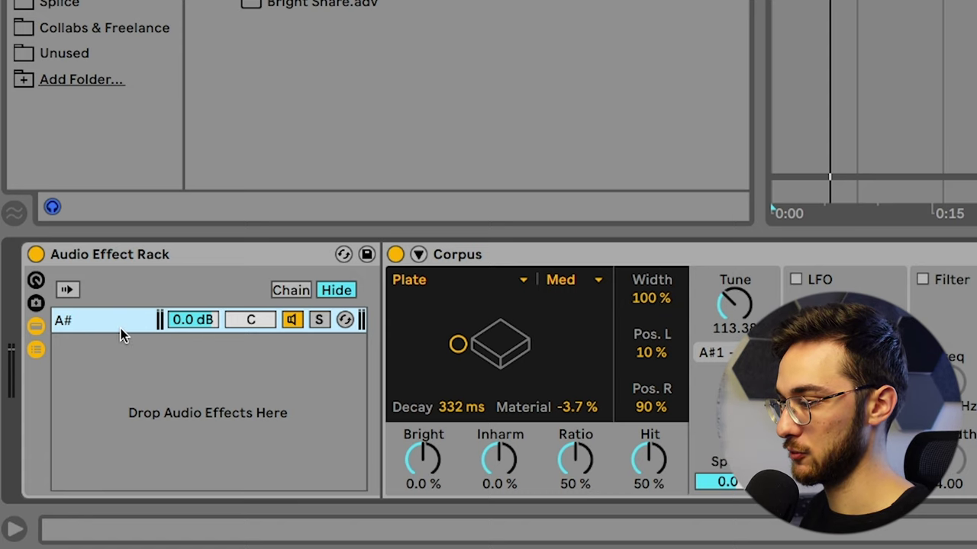
pyautogui.press('super+d')
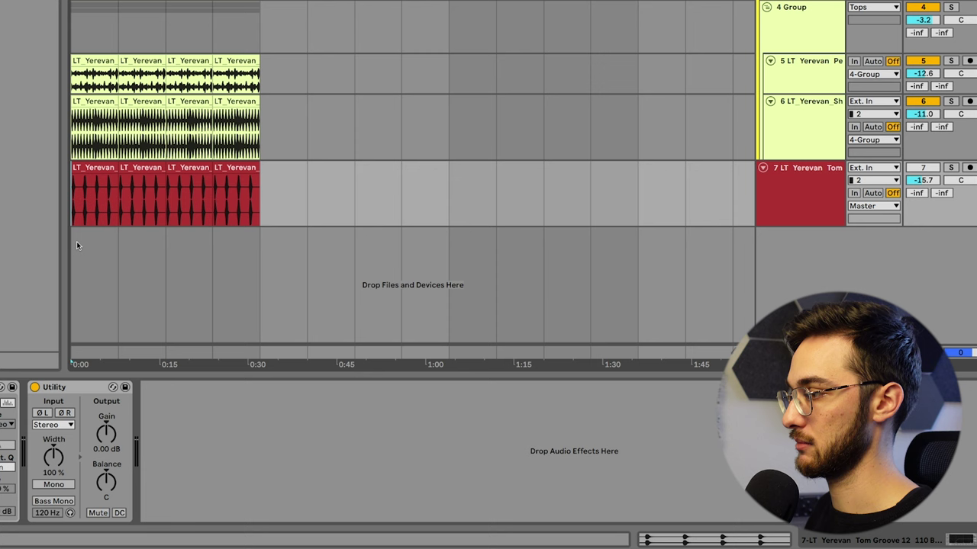
# Insert a MIDI track below the Tom track and create a four-bar MIDI clip at its start.
pyautogui.click(835, 197)
pyautogui.press('super+shift+t')
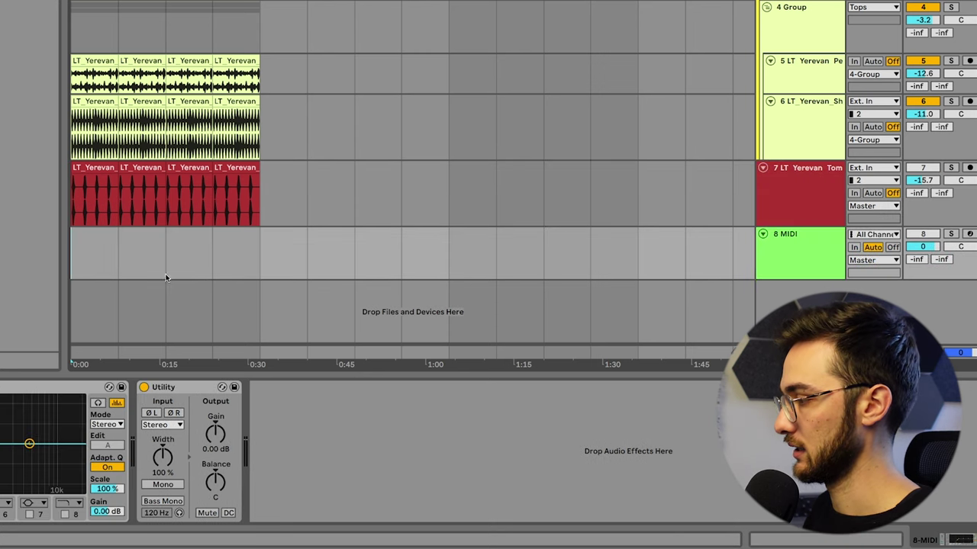
pyautogui.doubleClick(80, 257)
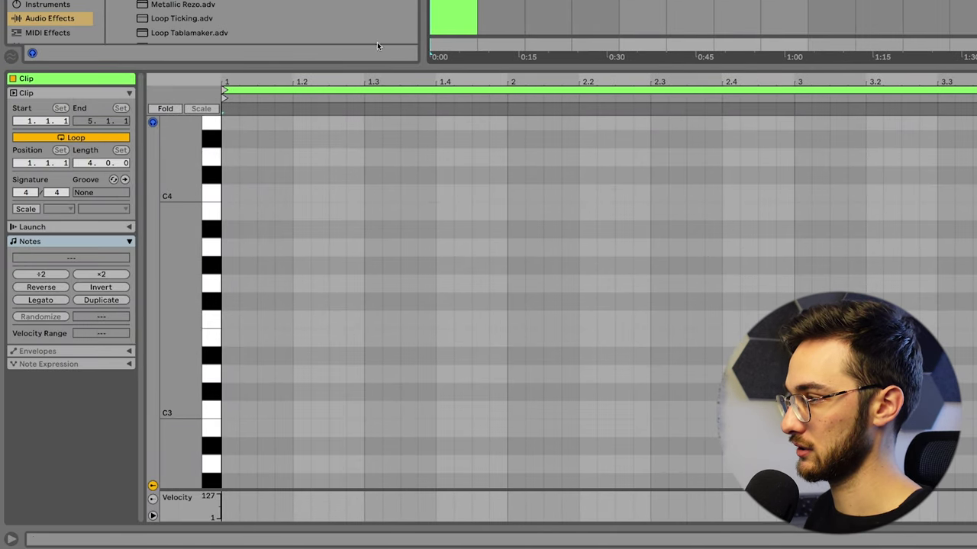
# Enable the scale on the MIDI clip and set it to A#/B♭ Minor.
pyautogui.click(26, 209)
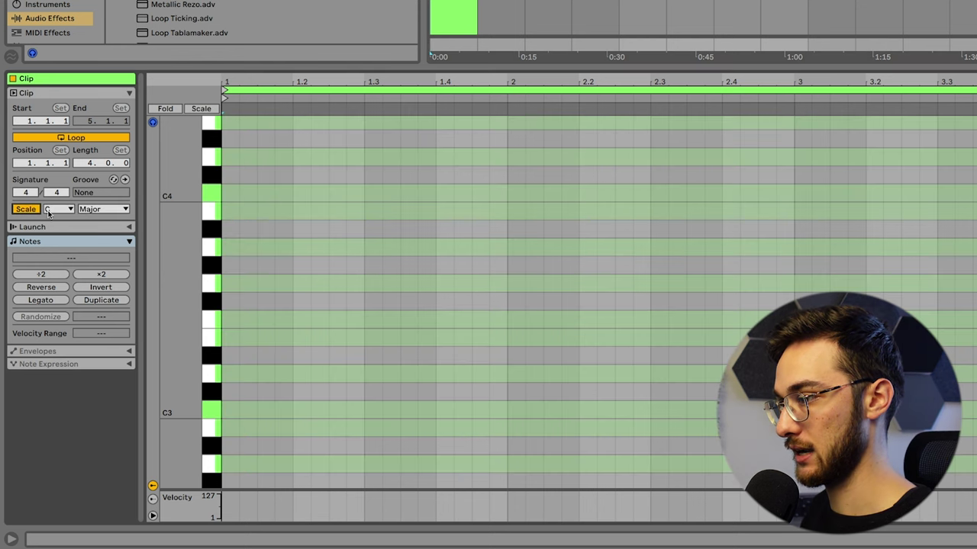
pyautogui.click(58, 209)
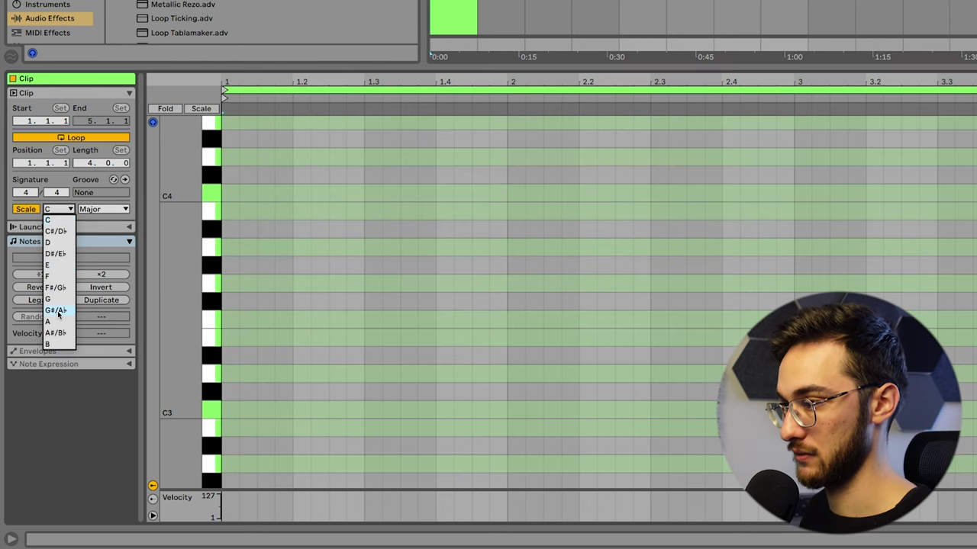
pyautogui.click(58, 333)
pyautogui.click(104, 209)
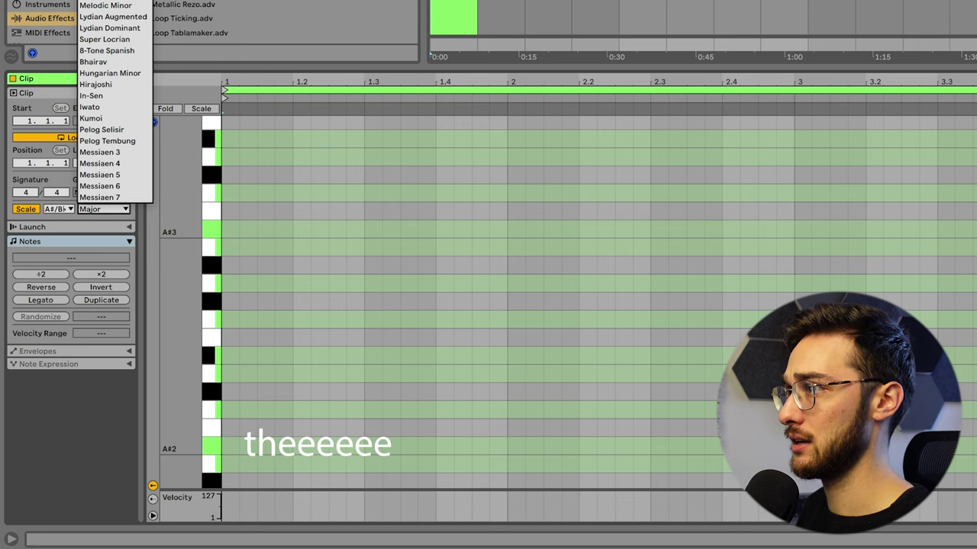
pyautogui.click(91, 0)
pyautogui.scroll(1, 267, 223)
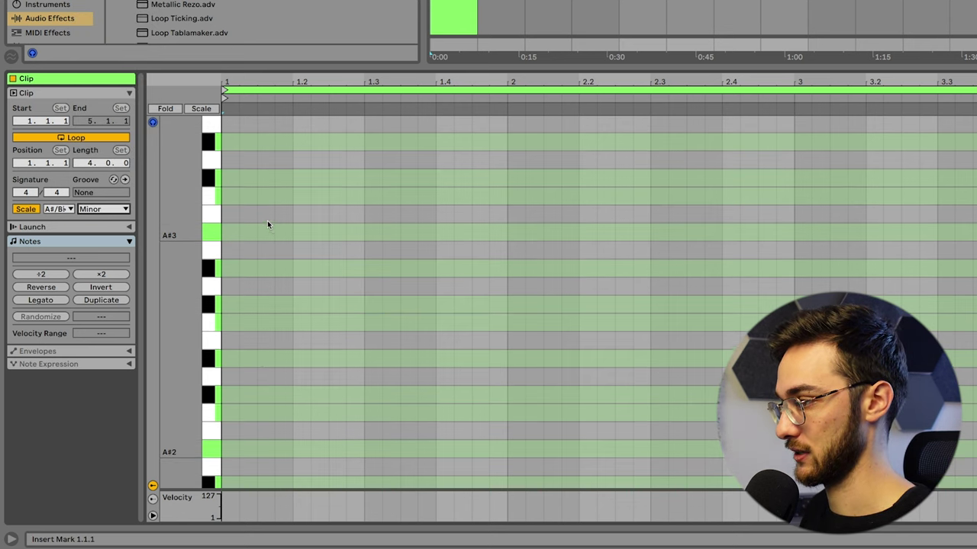
# Add an A#3 note at the start of the MIDI clip and a second note on F#4 at the same position.
pyautogui.moveTo(188, 273)
pyautogui.mouseDown()
pyautogui.moveTo(164, 272)
pyautogui.moveTo(195, 283)
pyautogui.mouseUp()
pyautogui.scroll(3, 257, 245)
pyautogui.scroll(1, 234, 290)
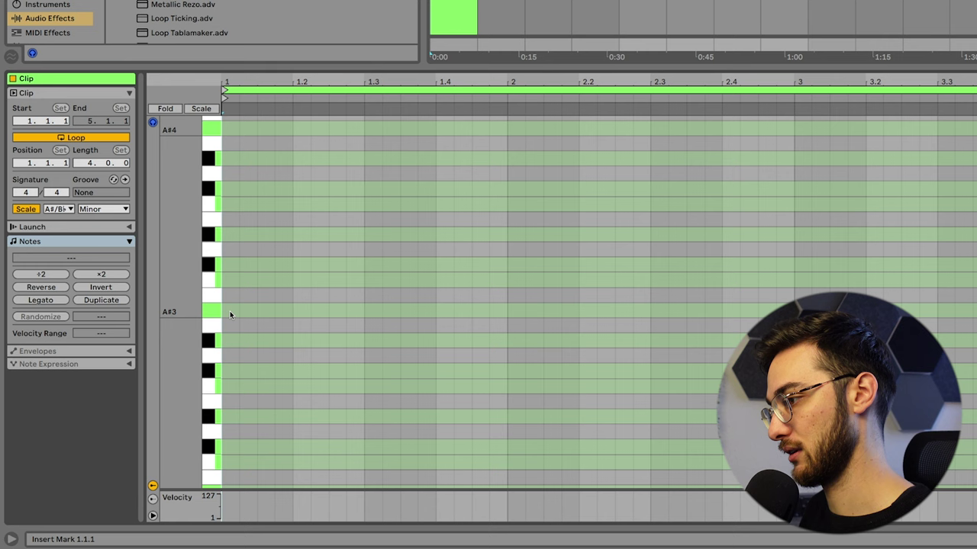
pyautogui.doubleClick(229, 310)
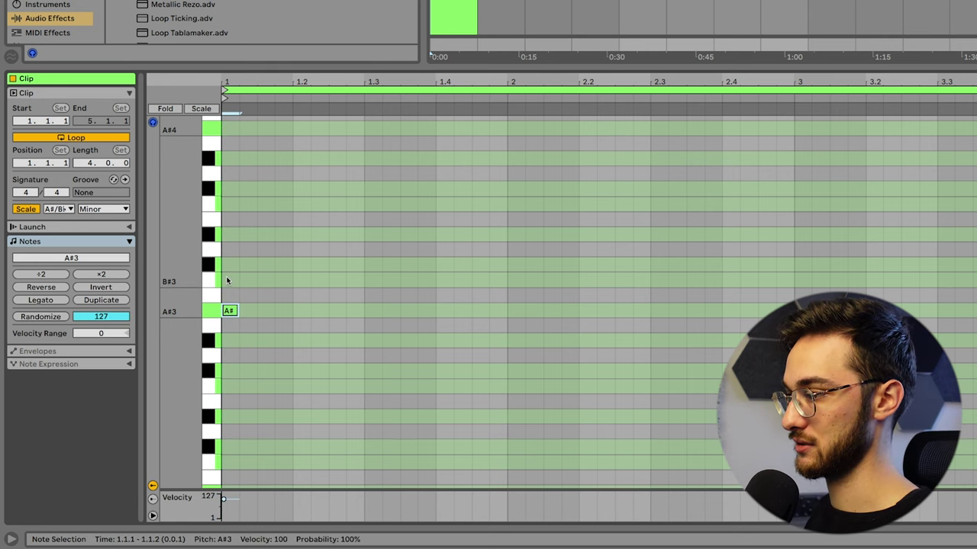
pyautogui.scroll(1, 233, 289)
pyautogui.scroll(2, 235, 286)
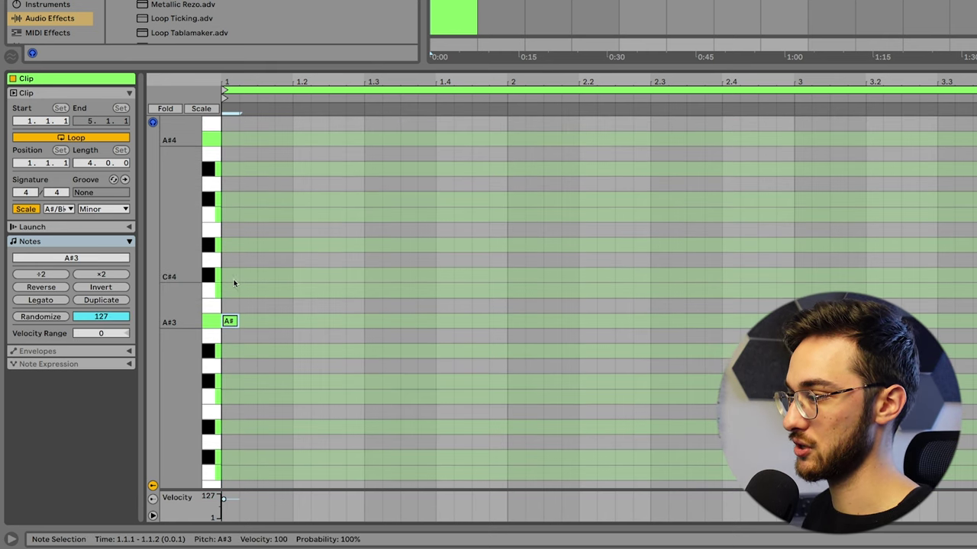
pyautogui.scroll(2, 237, 277)
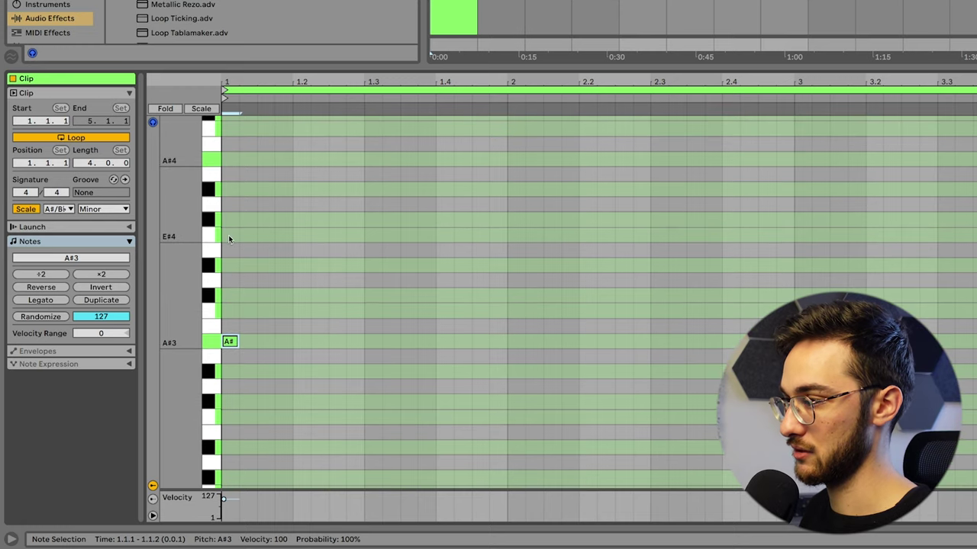
pyautogui.doubleClick(229, 235)
pyautogui.moveTo(229, 235); pyautogui.dragTo(236, 219)
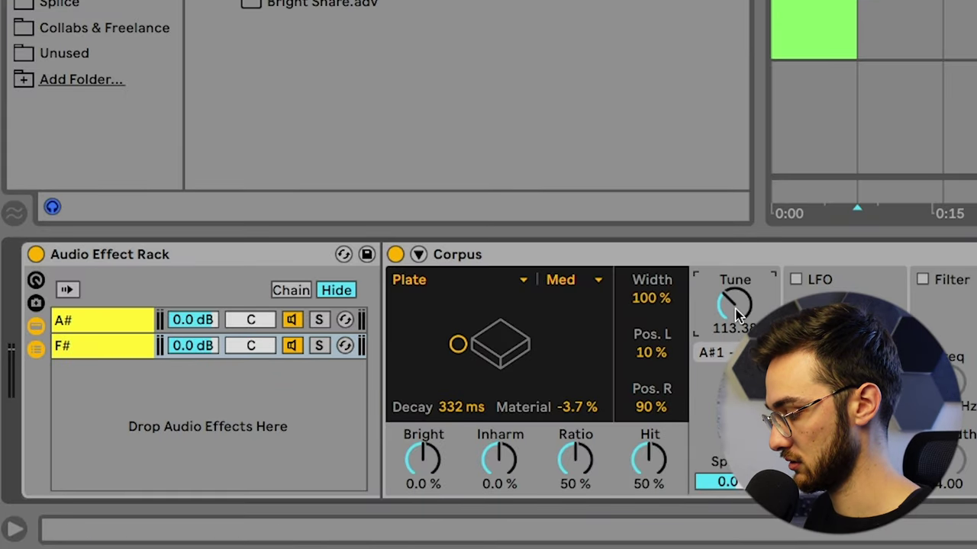
# Solo the F# chain and raise its Corpus Tune through F#2 (179.98 Hz) up to F#3.
pyautogui.moveTo(734, 309); pyautogui.dragTo(737, 313)
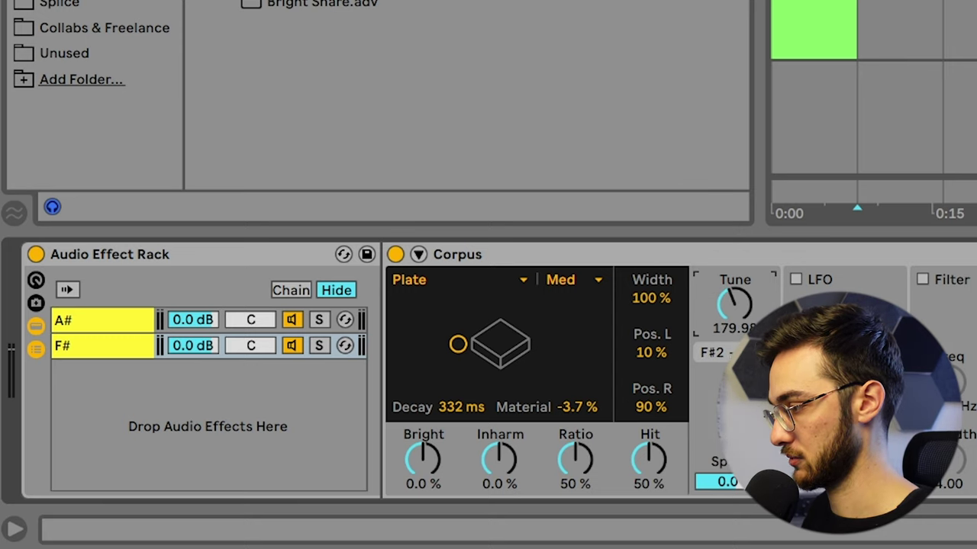
pyautogui.click(319, 345)
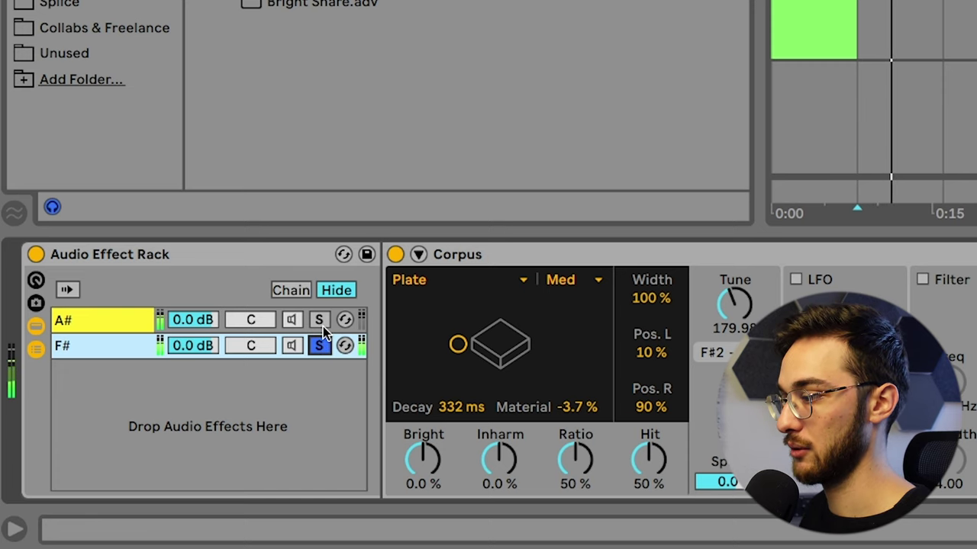
pyautogui.click(319, 320)
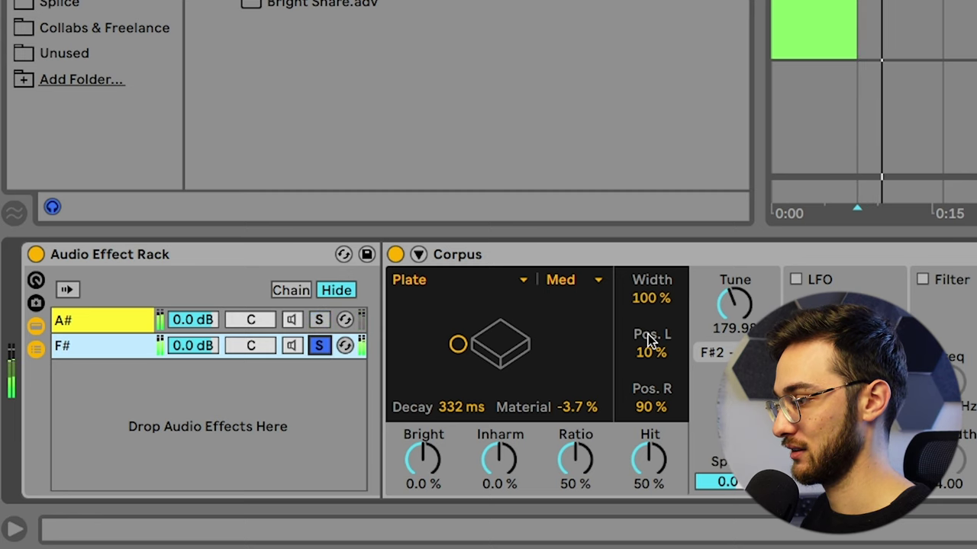
pyautogui.moveTo(731, 317); pyautogui.dragTo(731, 317)
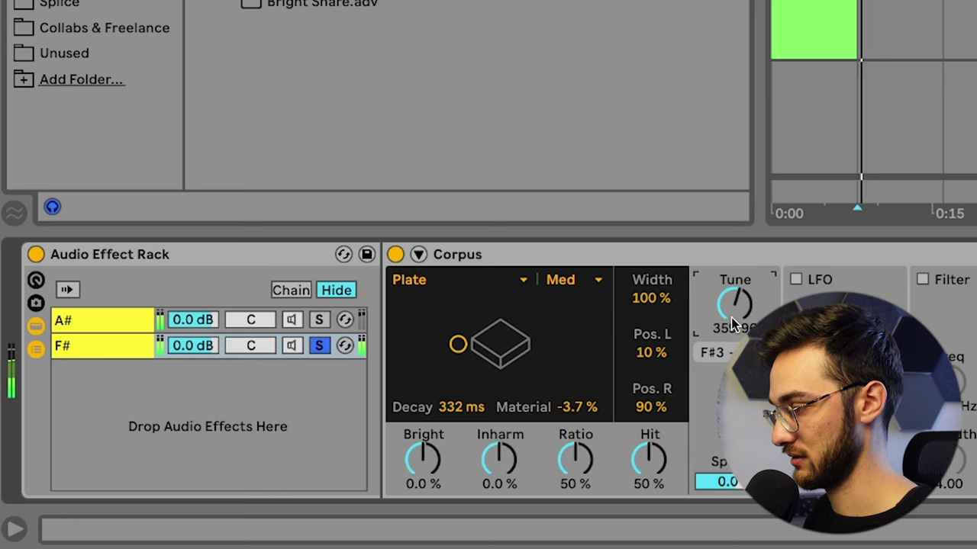
# Audition the A# chain soloed together with the F# chain and on its own, and clear the solos.
pyautogui.click(320, 321)
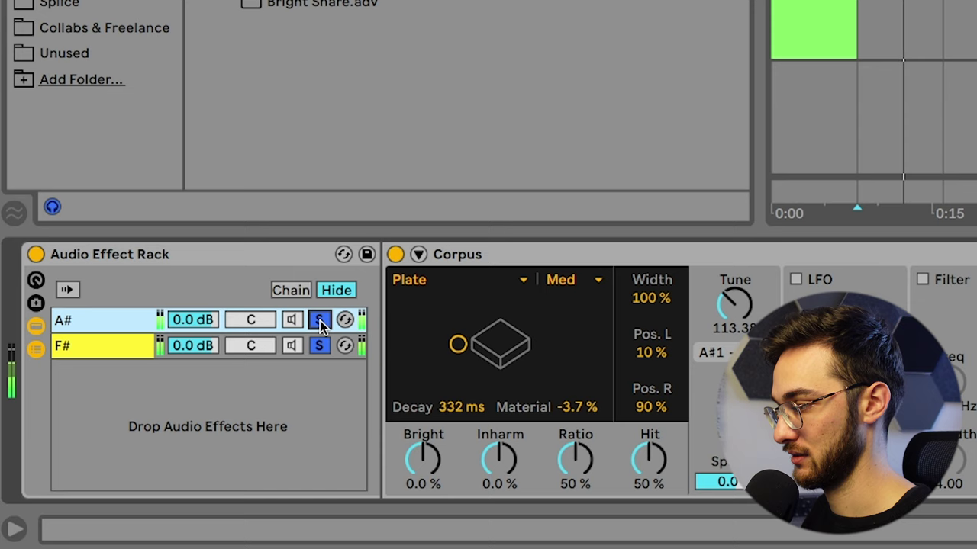
pyautogui.click(320, 320)
pyautogui.click(320, 320)
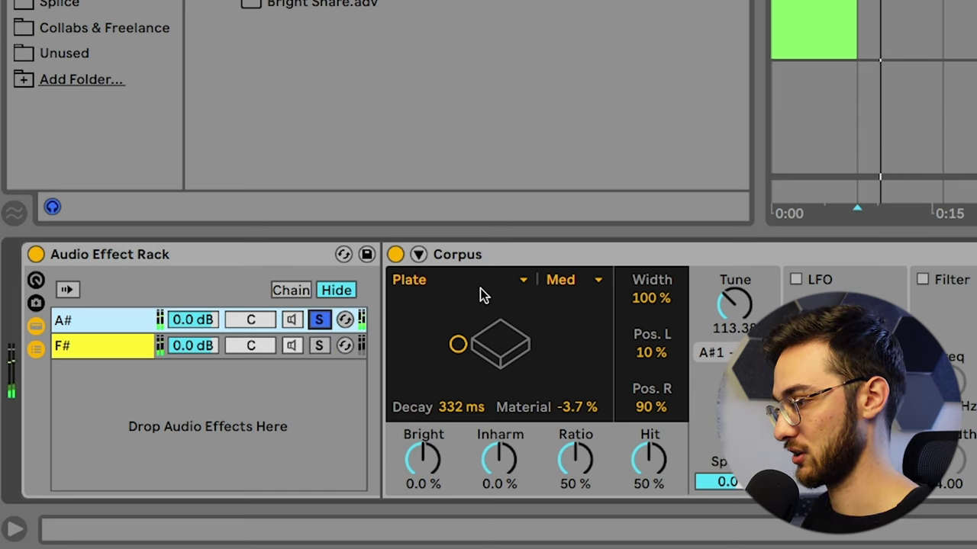
pyautogui.click(319, 320)
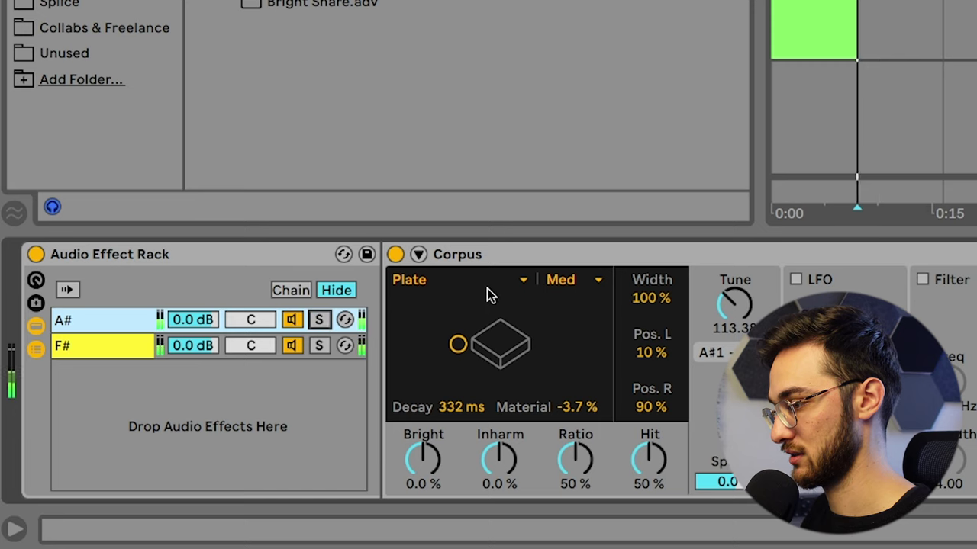
# Set the A# chain's Corpus to Marimba with Decay at 354 ms, Material at 56% and Tune at 56.69 Hz.
pyautogui.click(425, 284)
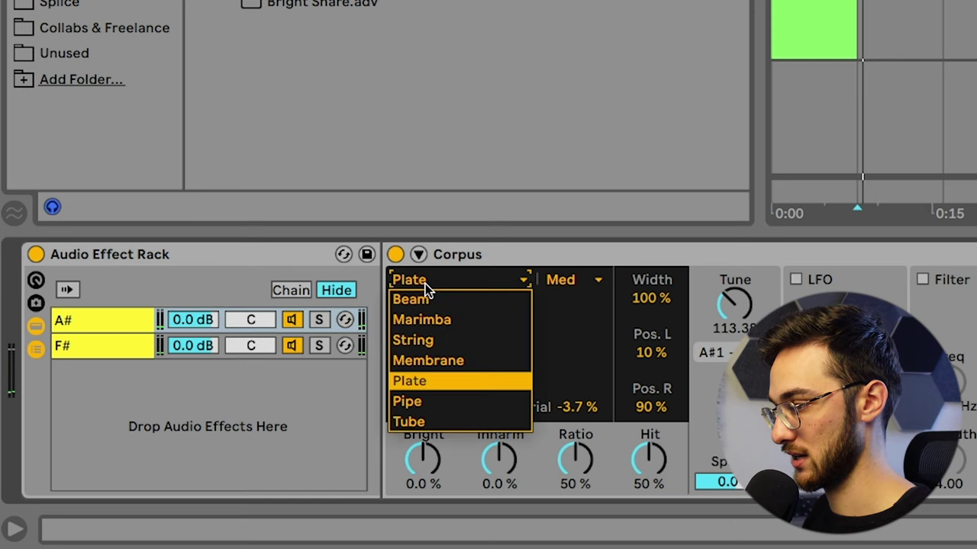
pyautogui.click(430, 320)
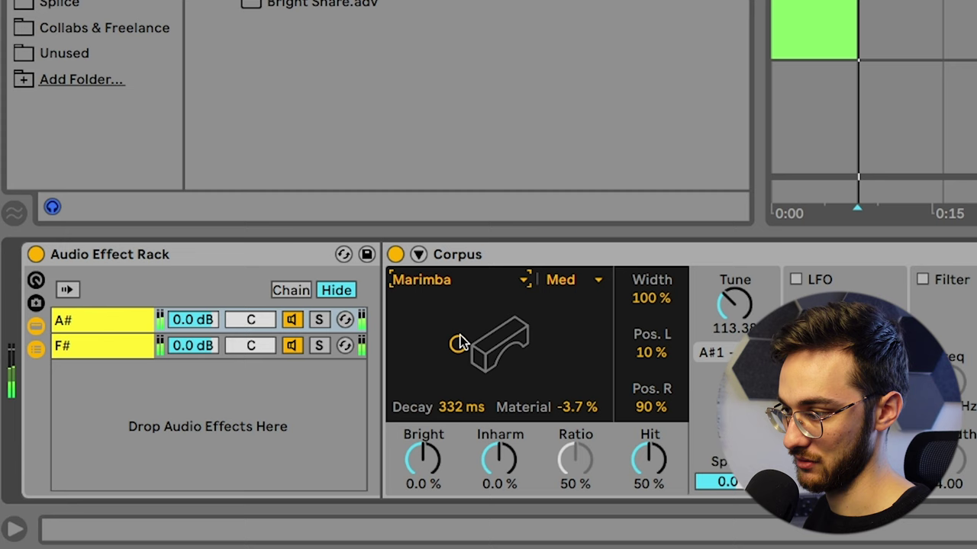
pyautogui.moveTo(457, 343); pyautogui.dragTo(460, 323)
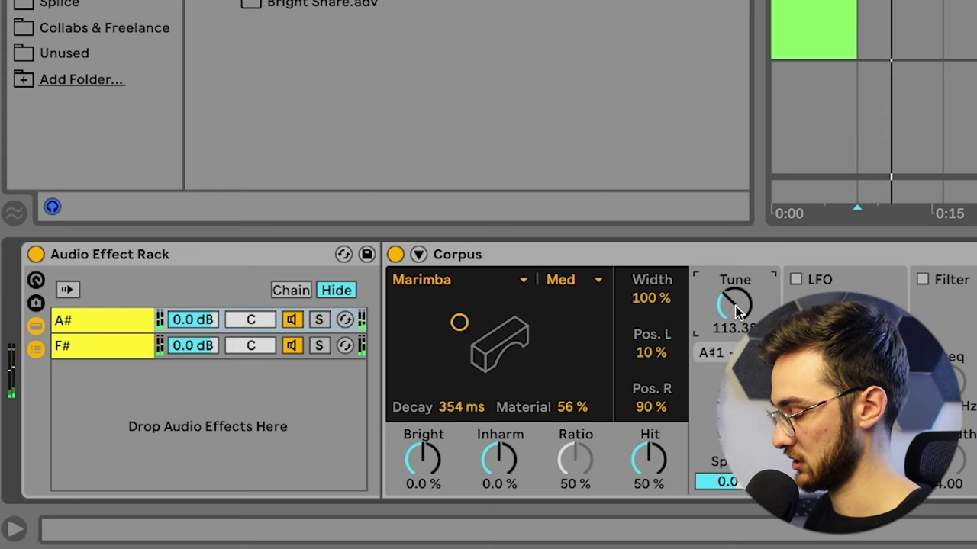
pyautogui.moveTo(735, 311); pyautogui.dragTo(736, 328)
pyautogui.scroll(-10, 737, 312)
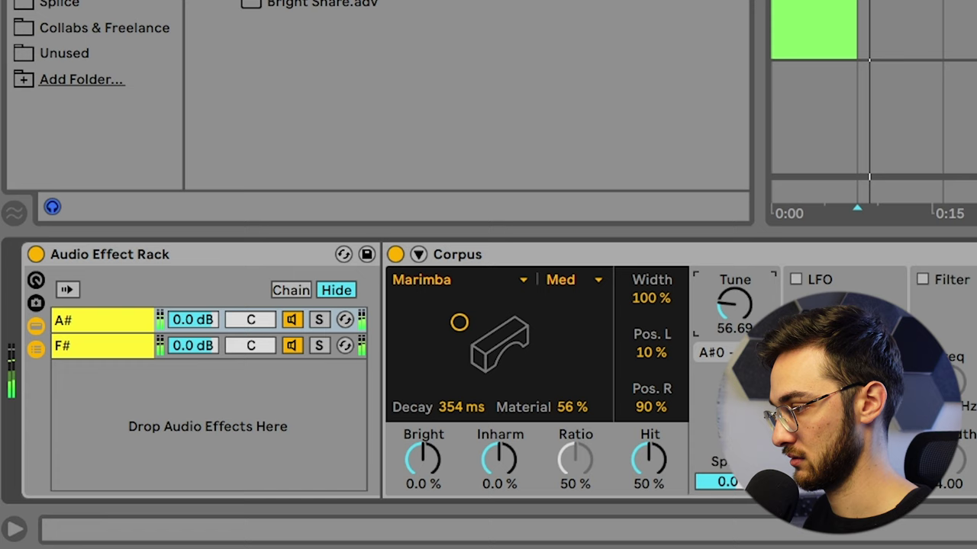
# Switch the A# chain's Corpus to the String resonator with Width at 100%.
pyautogui.click(519, 280)
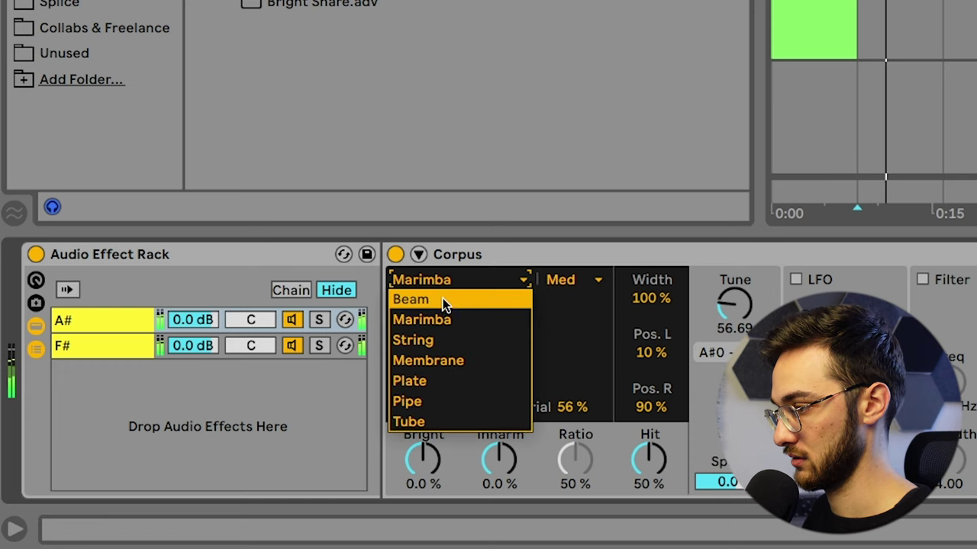
pyautogui.click(430, 339)
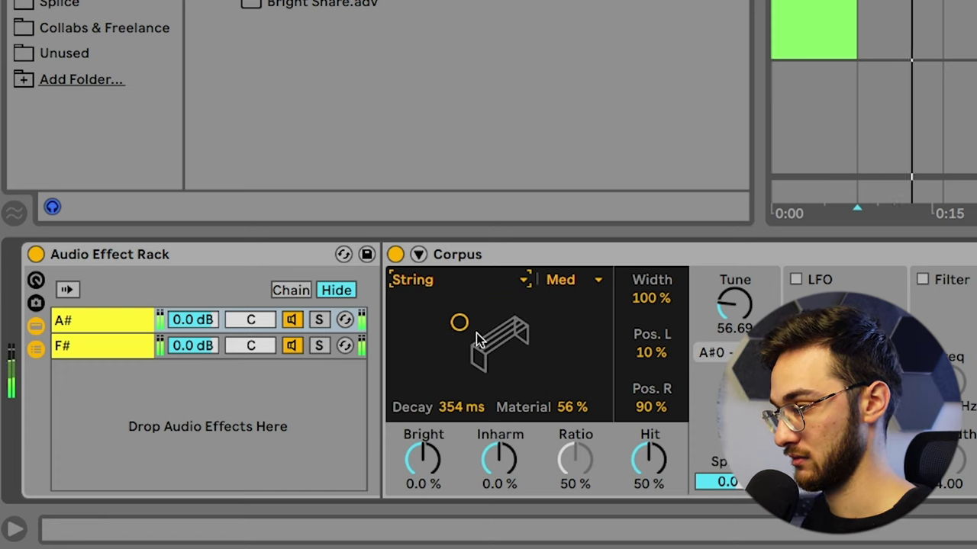
pyautogui.moveTo(649, 298); pyautogui.dragTo(649, 229)
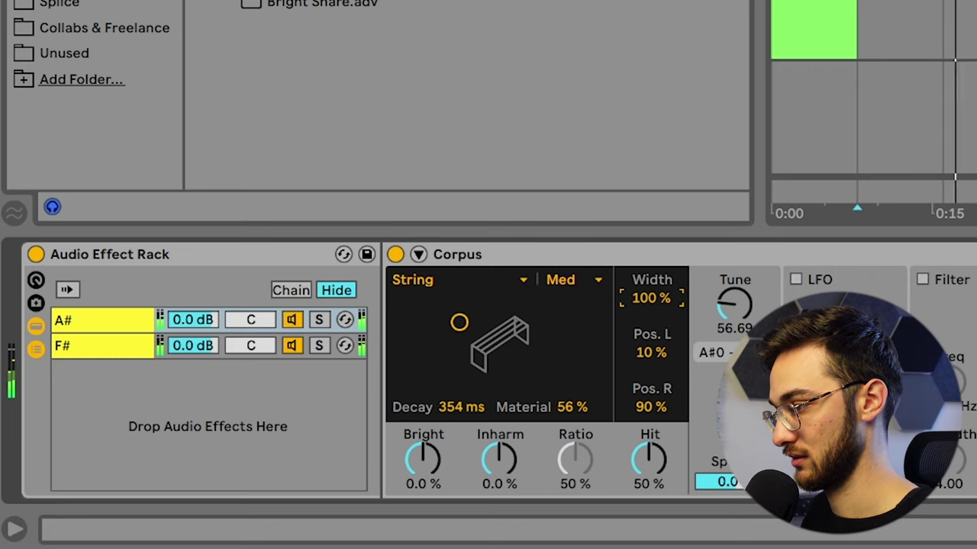
# Try the High, Low and Med quality settings on the A# chain's String resonator.
pyautogui.click(577, 278)
pyautogui.click(575, 275)
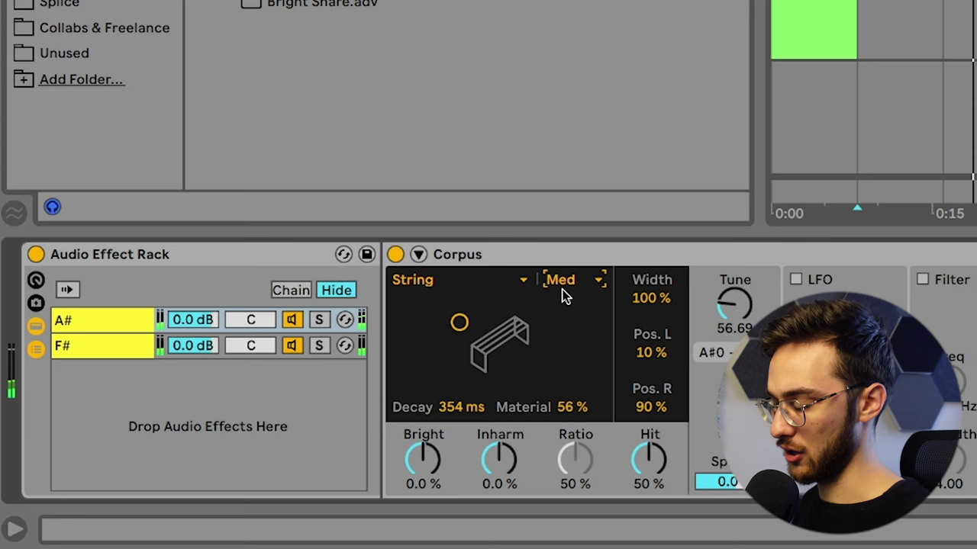
pyautogui.click(577, 278)
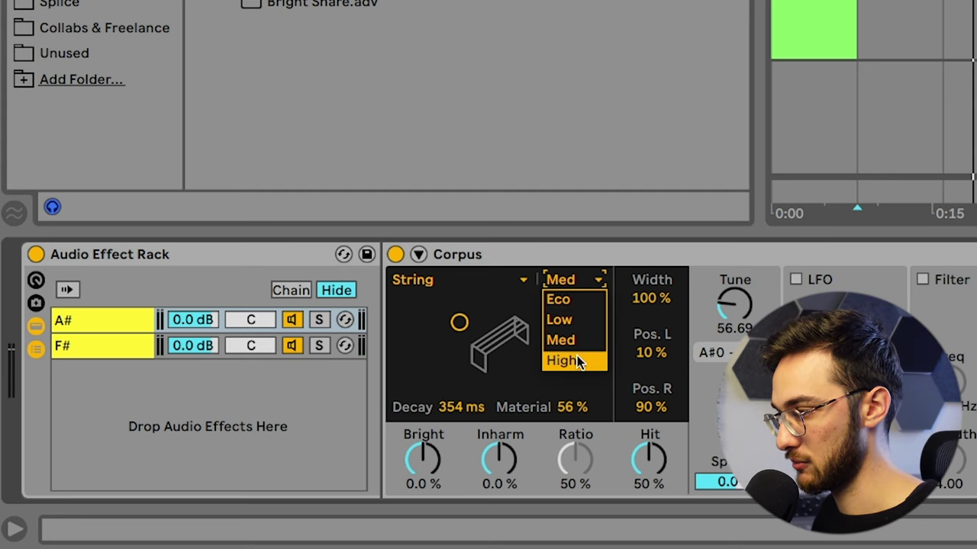
pyautogui.click(577, 359)
pyautogui.click(571, 282)
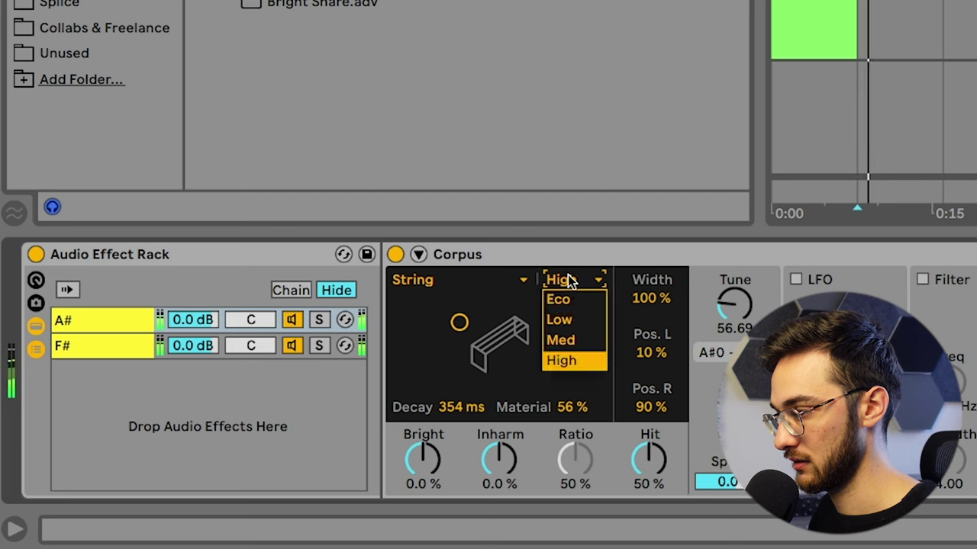
pyautogui.click(570, 319)
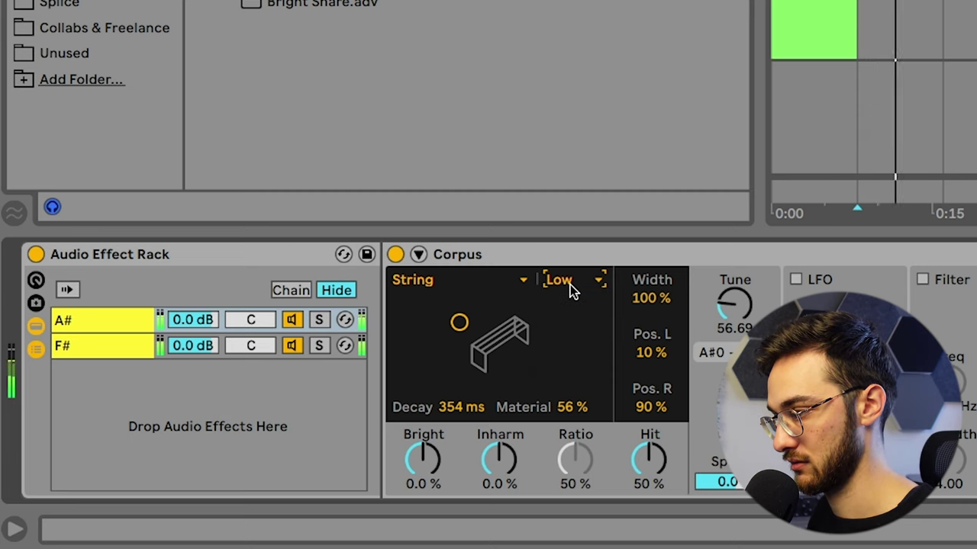
pyautogui.click(570, 283)
pyautogui.click(578, 340)
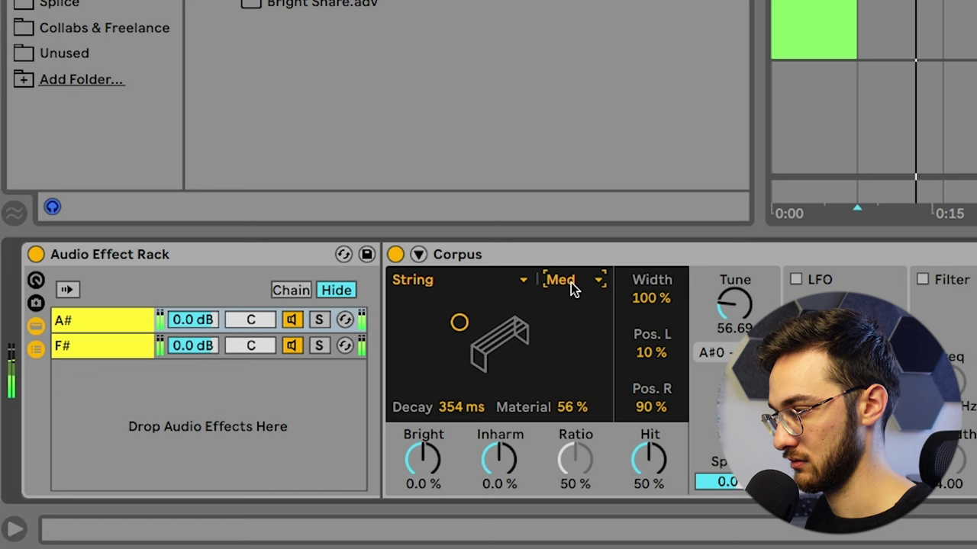
# Set the String resonator's quality to High and shorten its Decay to 257 ms.
pyautogui.click(571, 282)
pyautogui.click(573, 357)
pyautogui.moveTo(540, 349); pyautogui.dragTo(450, 323)
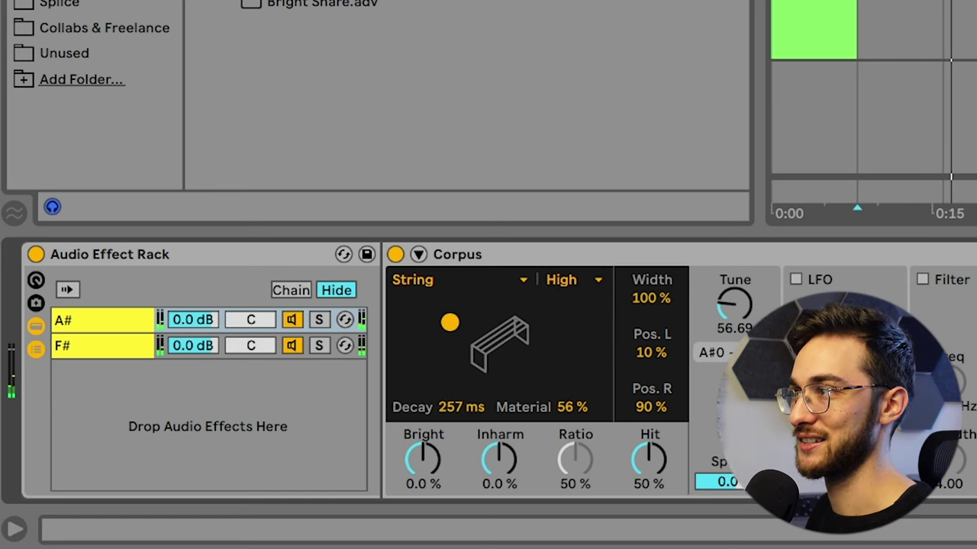
# Add Echo after the F# chain's Corpus, unlinked at 1/32 left and 1/16 right, with Dry/Wet at 37%.
pyautogui.hotkey('ctrl', 'f')
pyautogui.write('eq')
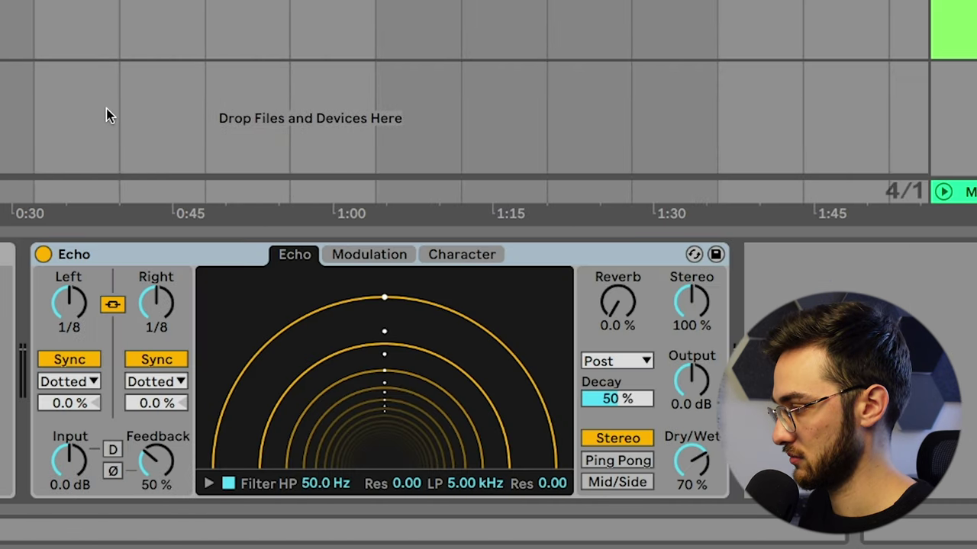
pyautogui.click(113, 304)
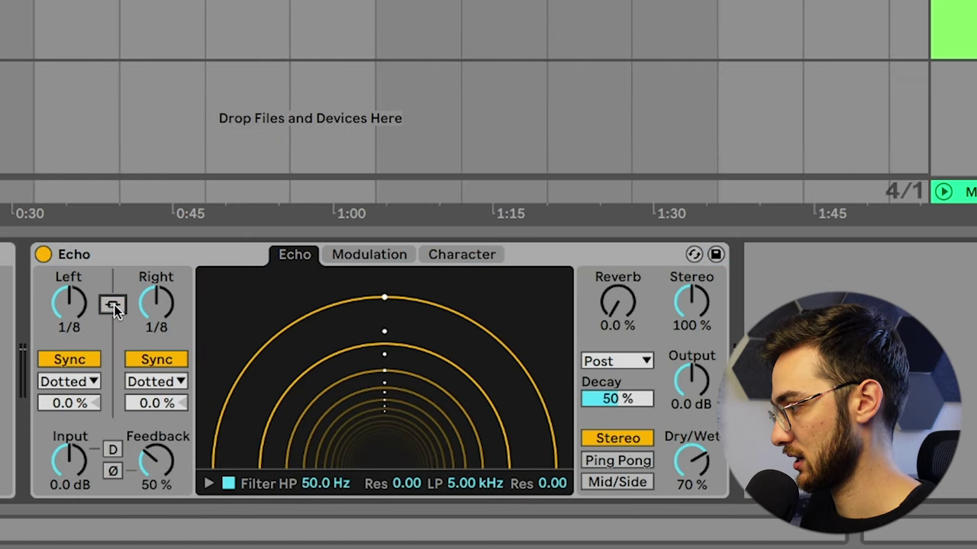
pyautogui.moveTo(156, 303)
pyautogui.mouseDown()
pyautogui.moveTo(156, 328)
pyautogui.moveTo(155, 303)
pyautogui.moveTo(156, 317)
pyautogui.mouseUp()
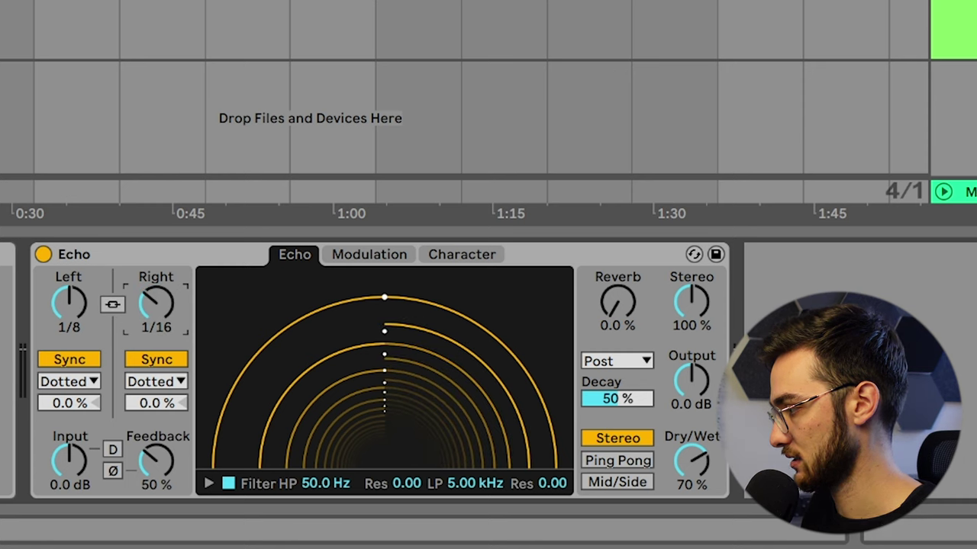
pyautogui.moveTo(69, 302); pyautogui.dragTo(69, 328)
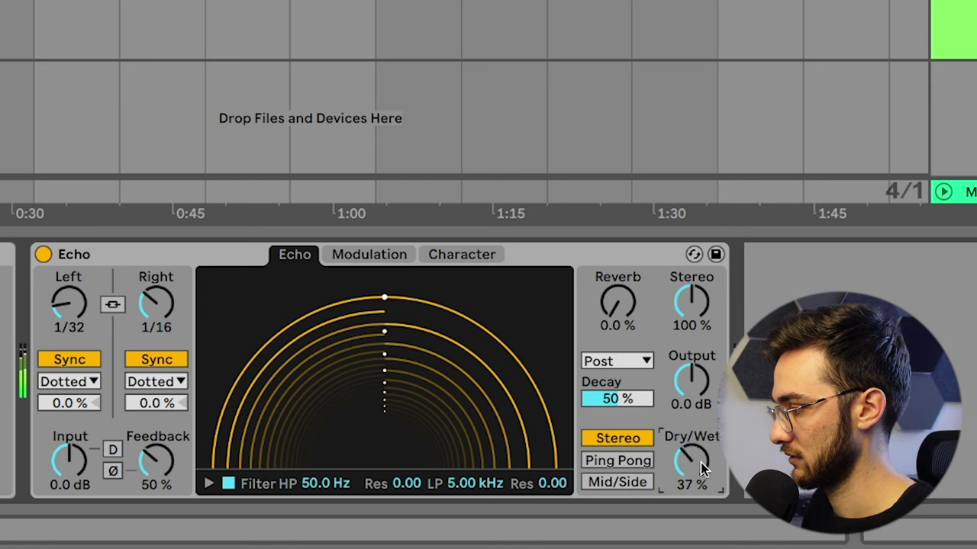
# Filter the F# chain's Echo with the high-pass at 179 Hz and the low-pass at 16.2 kHz.
pyautogui.click(208, 484)
pyautogui.moveTo(258, 458); pyautogui.dragTo(286, 462)
pyautogui.moveTo(486, 463); pyautogui.dragTo(554, 456)
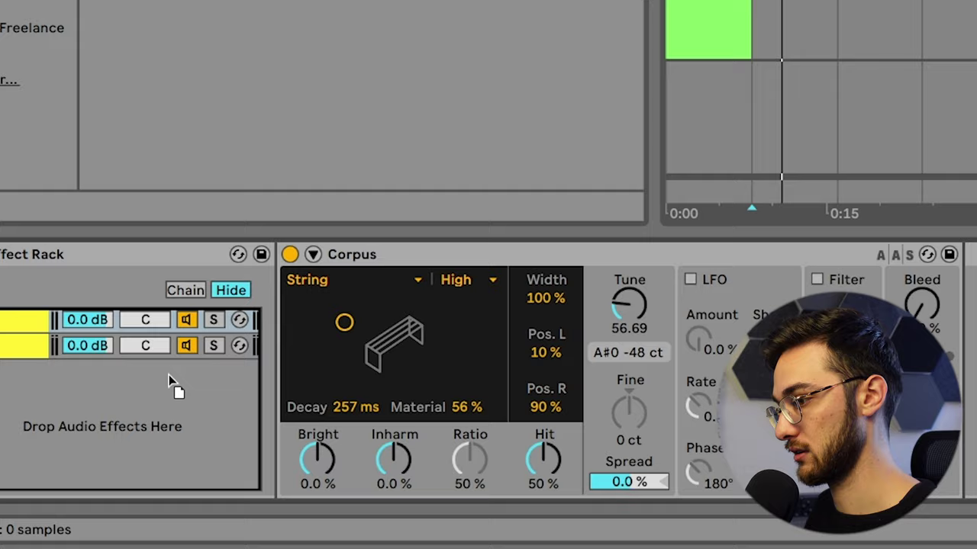
# Audition the F# chain and the A# chain separately by soloing each during playback.
pyautogui.click(131, 351)
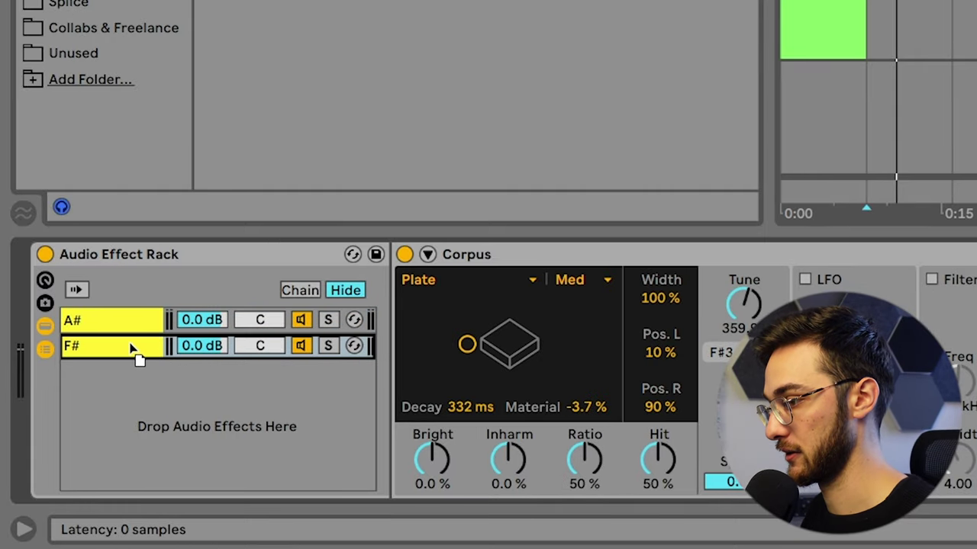
pyautogui.moveTo(129, 344); pyautogui.dragTo(130, 342)
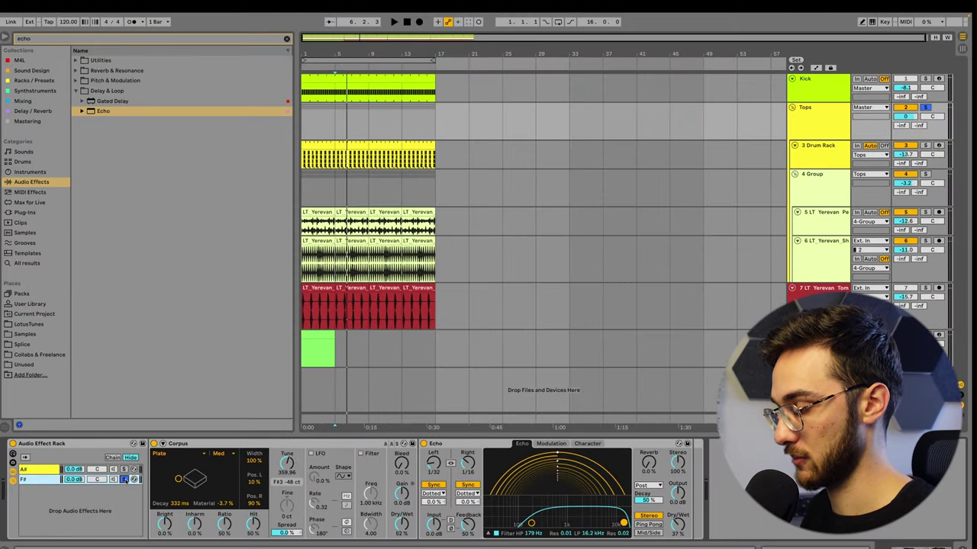
pyautogui.press('space')
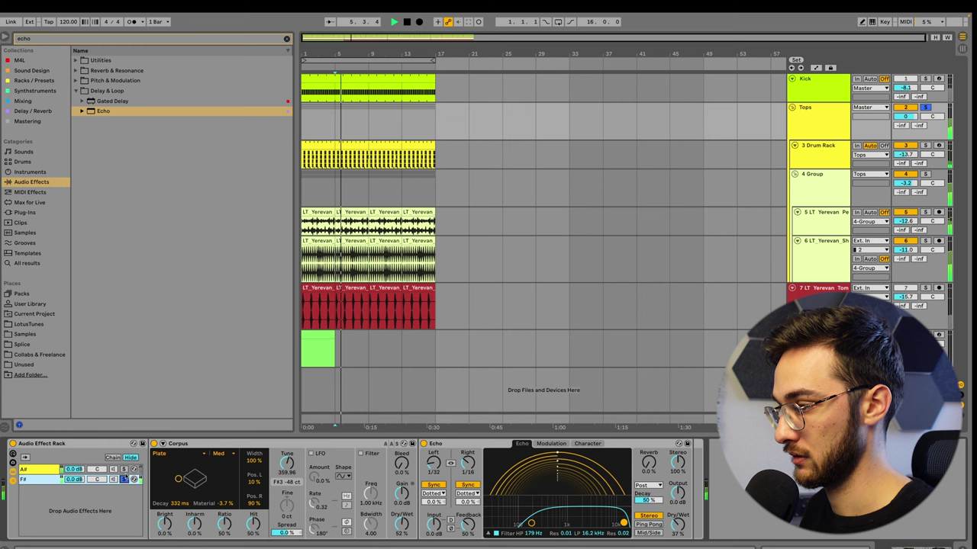
pyautogui.click(124, 470)
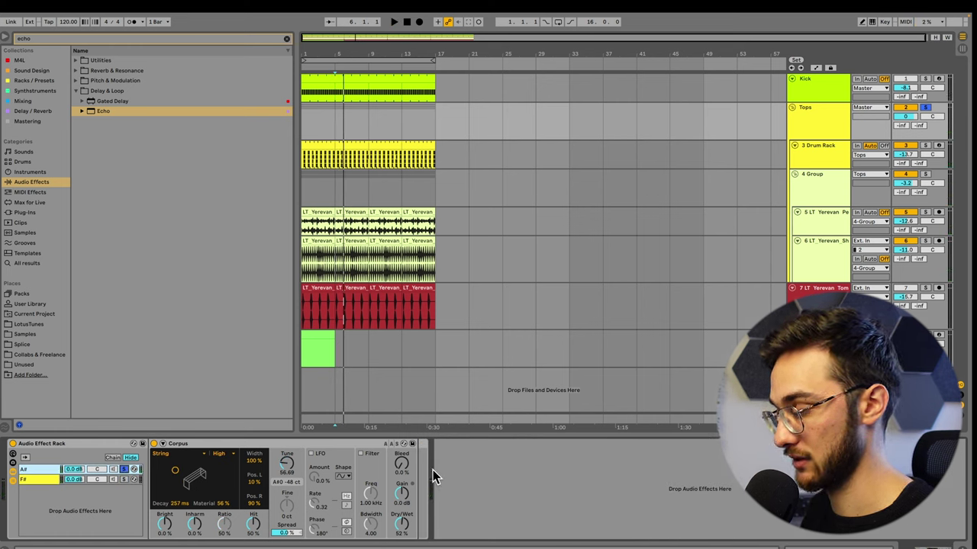
pyautogui.press('space')
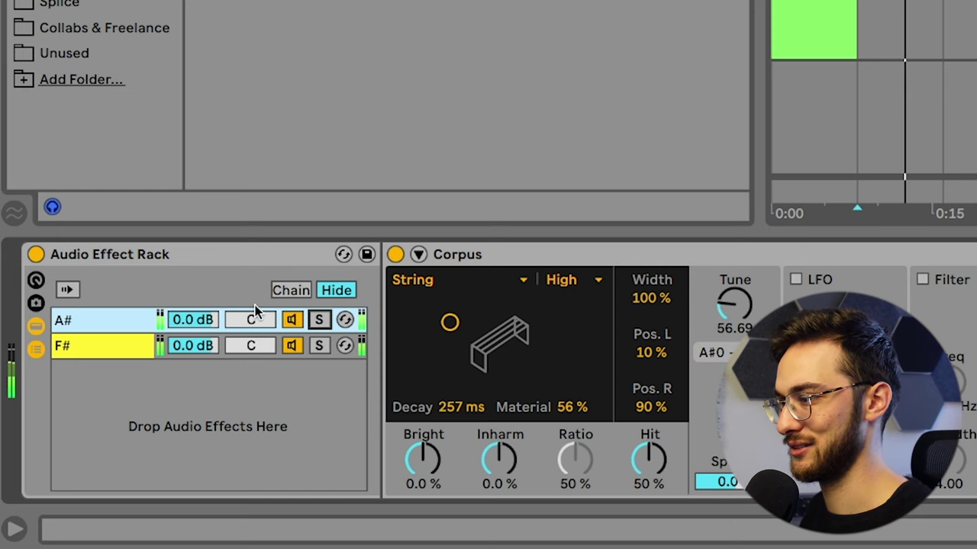
# Switch the A# chain's Corpus to the Tube resonator.
pyautogui.click(113, 348)
pyautogui.click(128, 324)
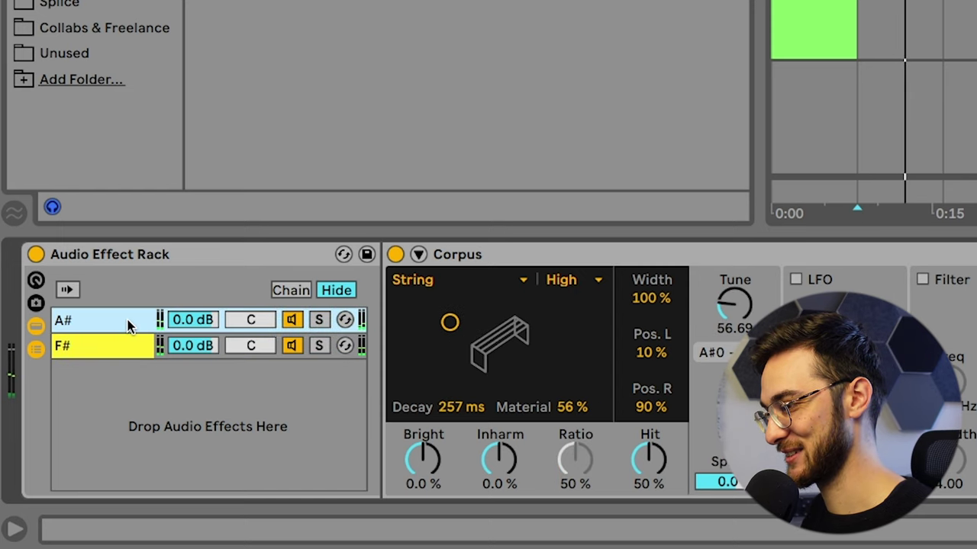
pyautogui.click(488, 279)
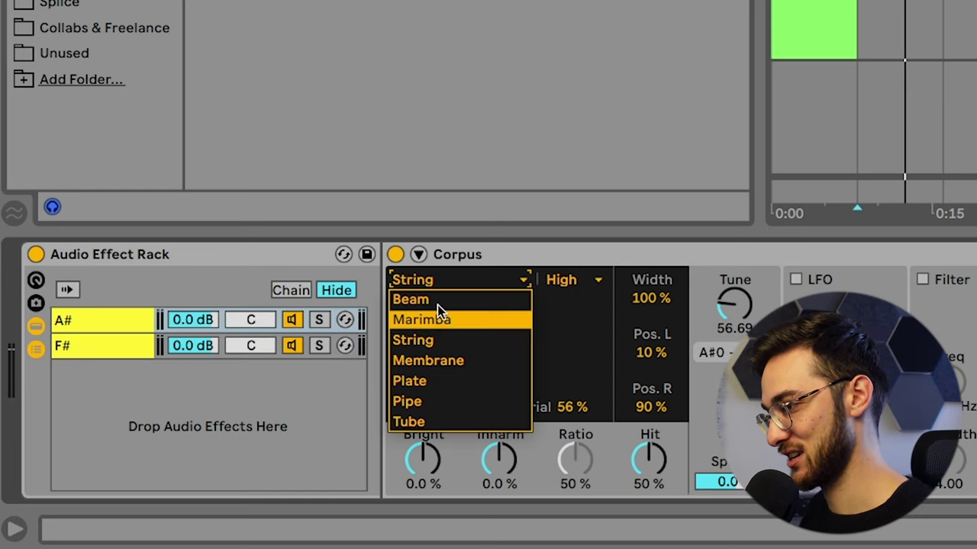
pyautogui.click(431, 421)
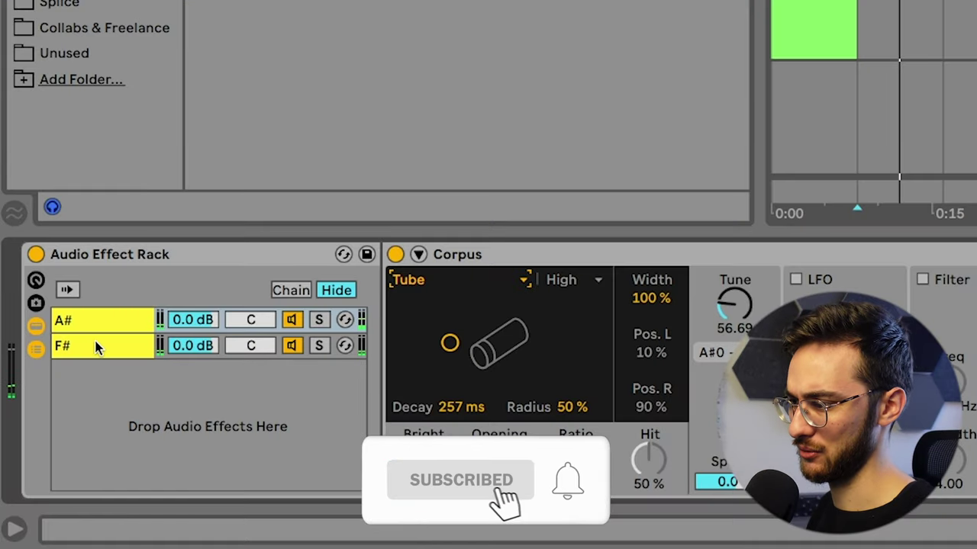
# Set the F# chain's Echo times to 1/8 on the left channel and 1/4 on the right channel.
pyautogui.click(97, 347)
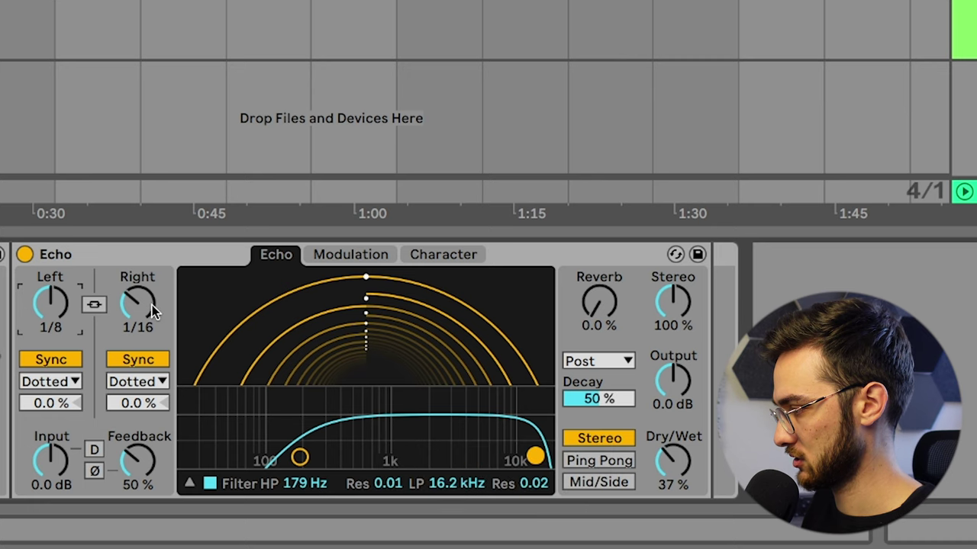
pyautogui.moveTo(138, 303); pyautogui.dragTo(137, 284)
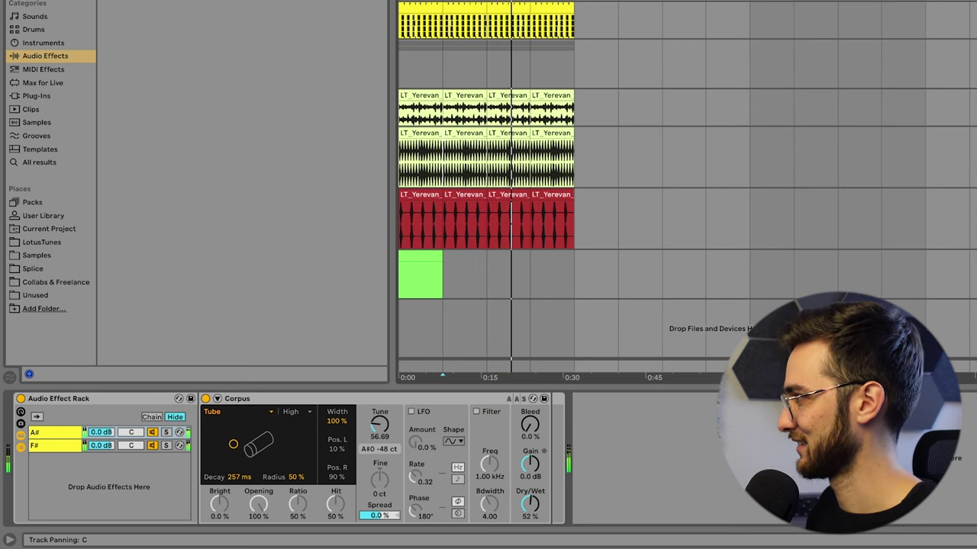
pyautogui.click(55, 445)
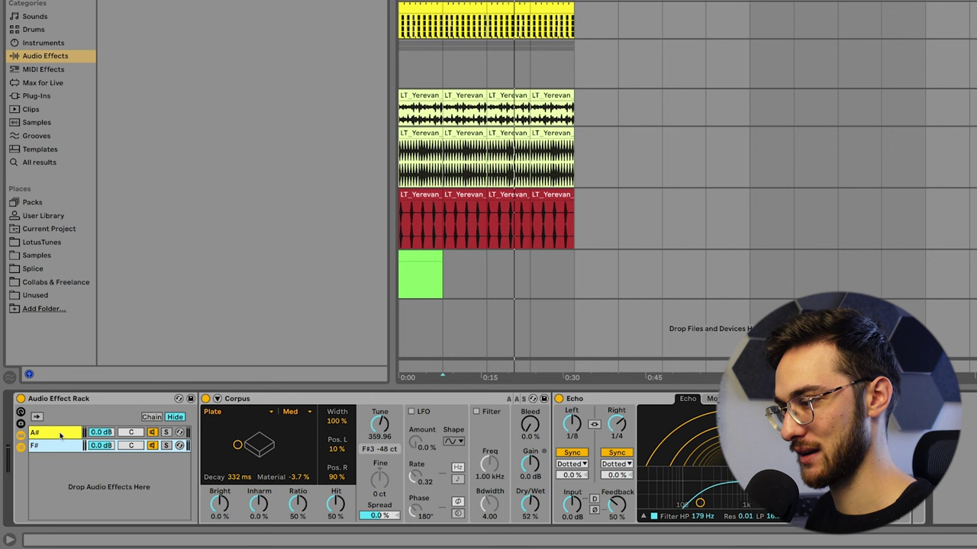
# Shorten the Corpus Decay on both chains, setting the A# chain's to 50 ms.
pyautogui.click(61, 445)
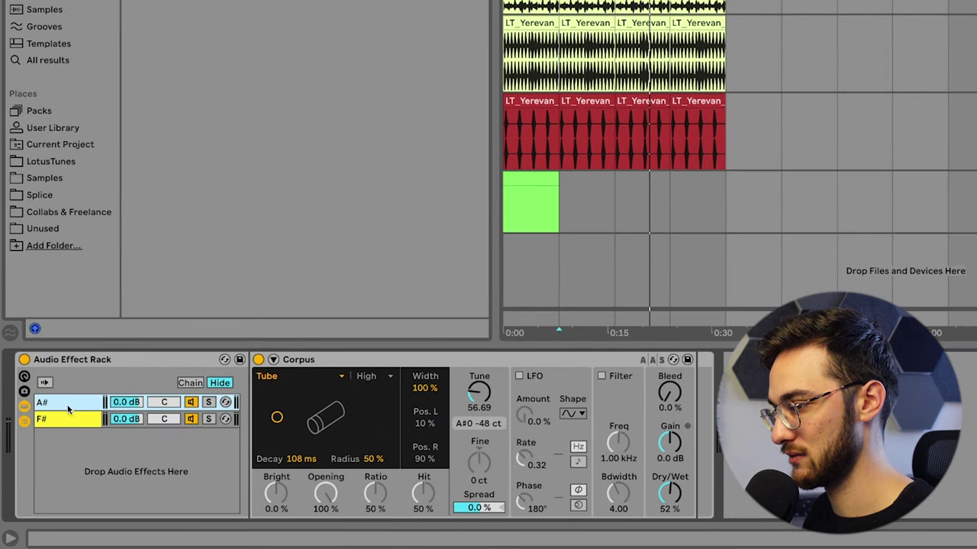
pyautogui.click(67, 410)
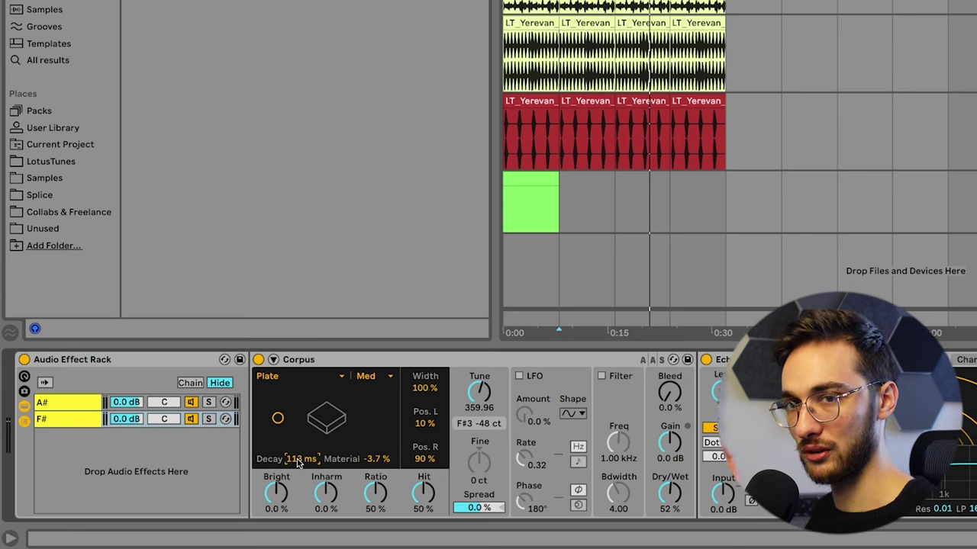
pyautogui.click(82, 405)
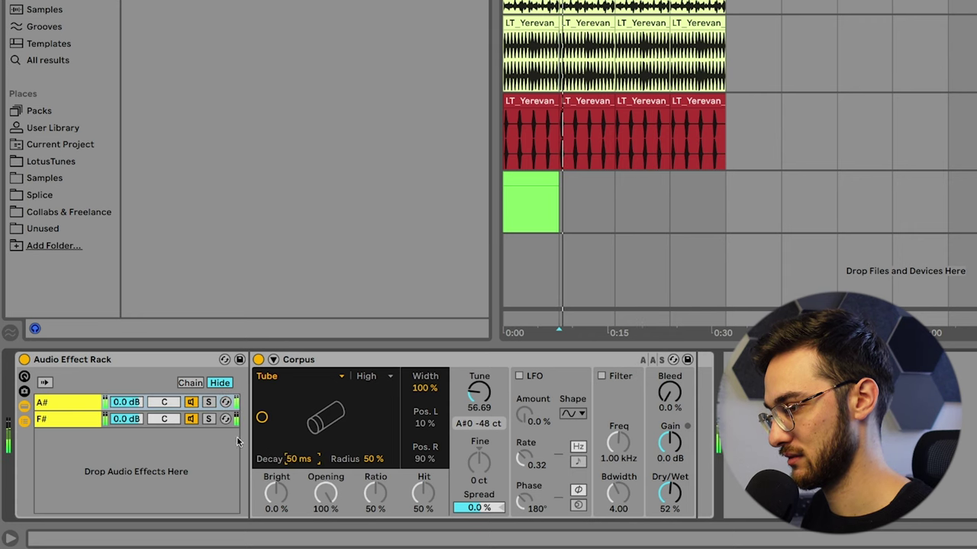
pyautogui.click(72, 419)
pyautogui.moveTo(301, 459)
pyautogui.mouseDown()
pyautogui.moveTo(302, 485)
pyautogui.moveTo(302, 469)
pyautogui.mouseUp()
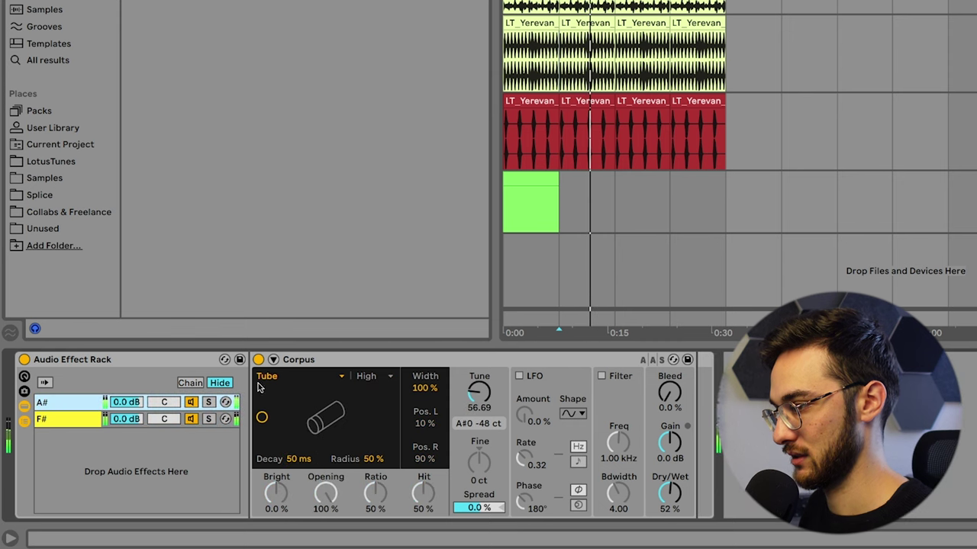
# Try the Marimba, String and Plate resonators on the A# chain's Corpus with Decay at 839 ms and Material at 41%.
pyautogui.click(280, 377)
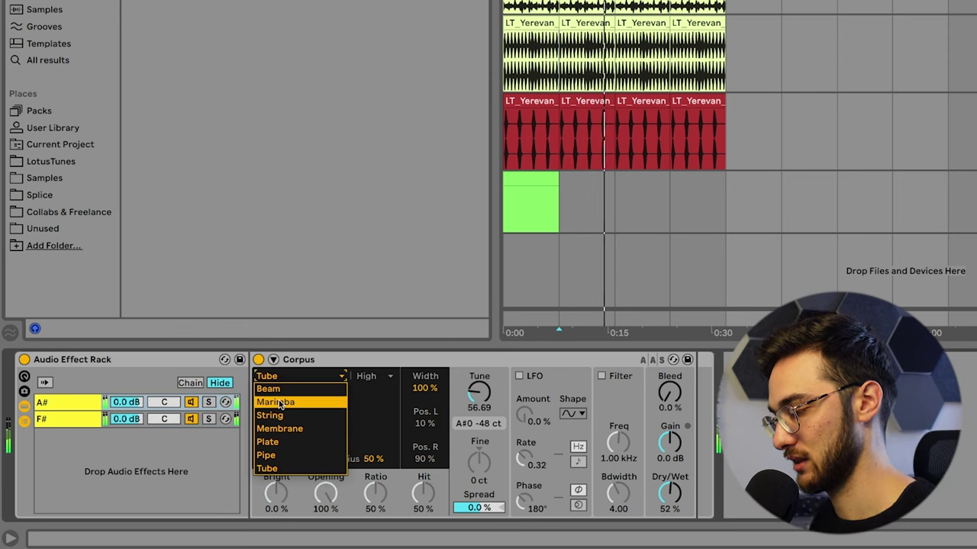
pyautogui.click(280, 403)
pyautogui.click(280, 377)
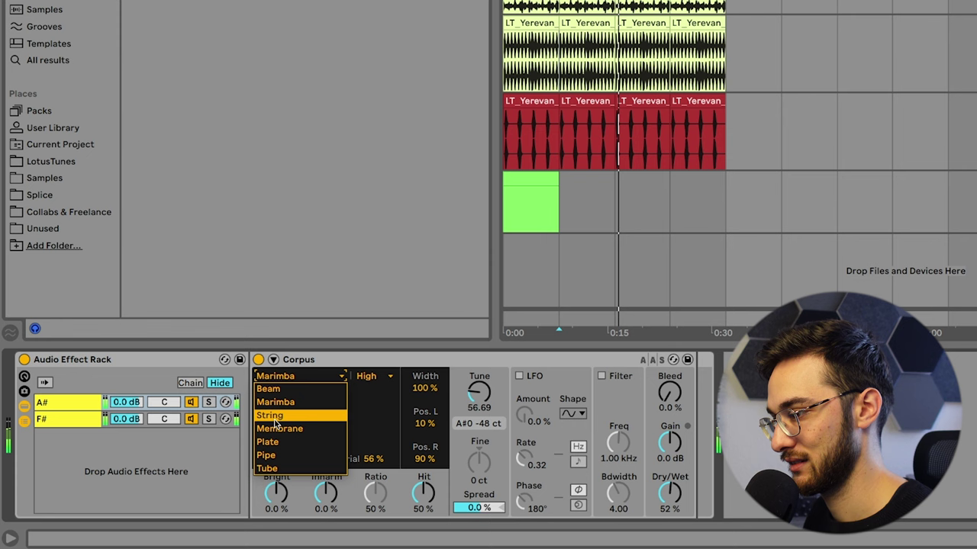
pyautogui.click(278, 415)
pyautogui.moveTo(280, 425); pyautogui.dragTo(317, 410)
pyautogui.click(285, 383)
pyautogui.click(278, 440)
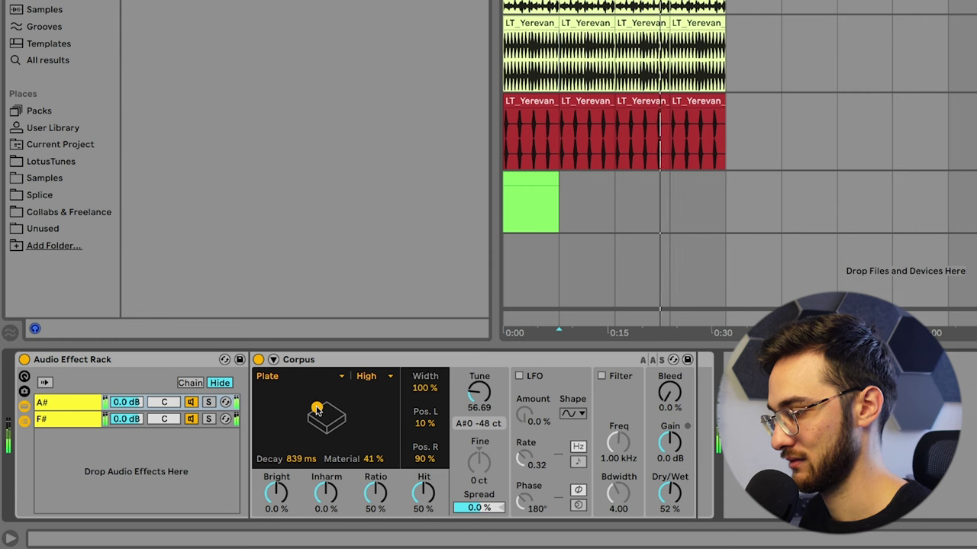
# Undo the A# chain's resonator, Decay and Material changes back to the Tube resonator.
pyautogui.press('super+z')
pyautogui.press('super+z')
pyautogui.press('super+z')
pyautogui.press('super+z')
pyautogui.press('super+z')
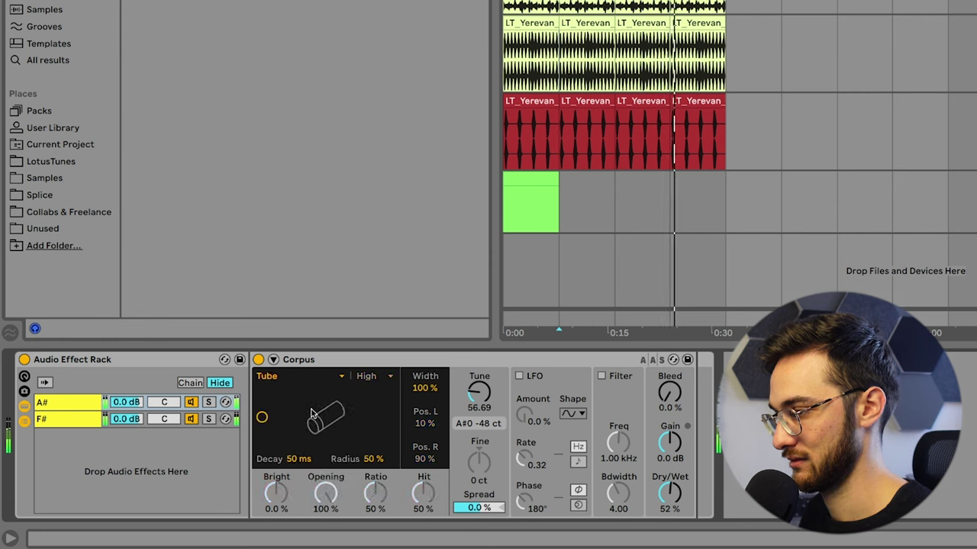
# Set the A# Tube to 179 ms Decay and 54% Radius, the F# Corpus to Tube with 6.50 s and 80%, and both Dry/Wet to 100%.
pyautogui.moveTo(262, 414); pyautogui.dragTo(286, 415)
pyautogui.click(207, 424)
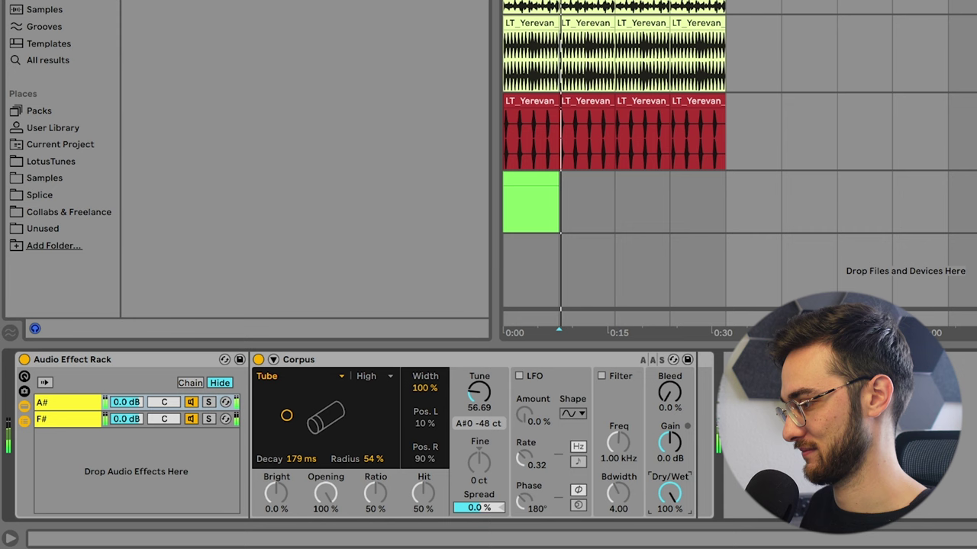
pyautogui.click(75, 419)
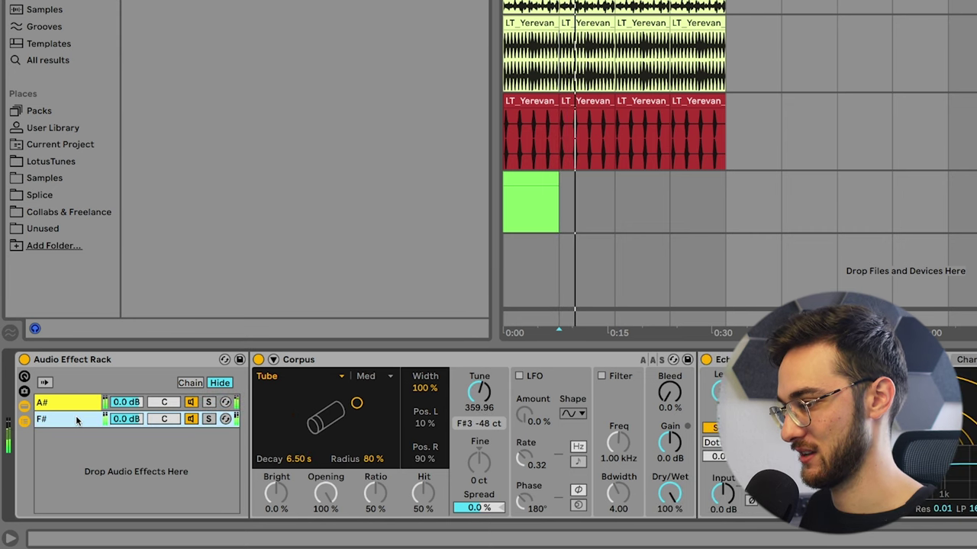
# Open the A# minor reference MIDI clip and try C#5 as a third note above its A# and F# notes.
pyautogui.doubleClick(532, 179)
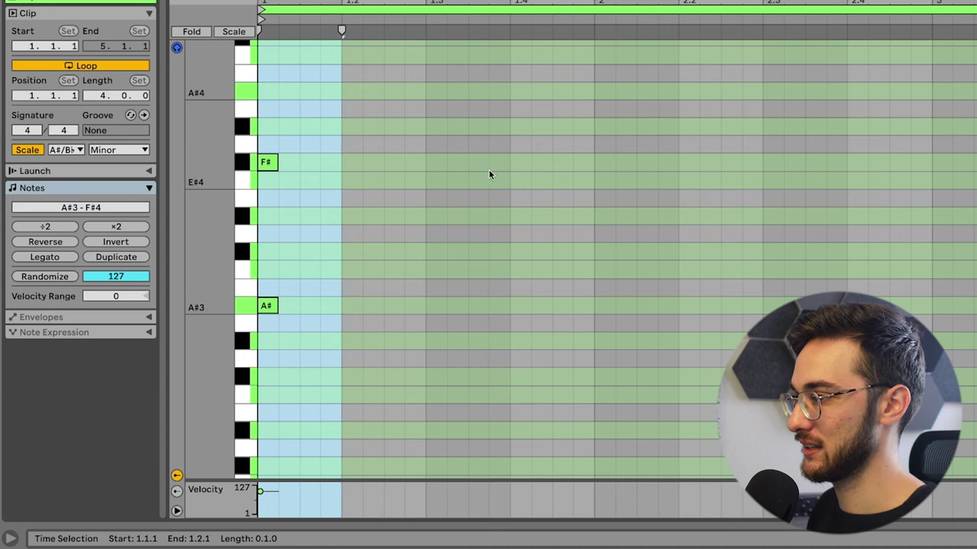
pyautogui.click(331, 157)
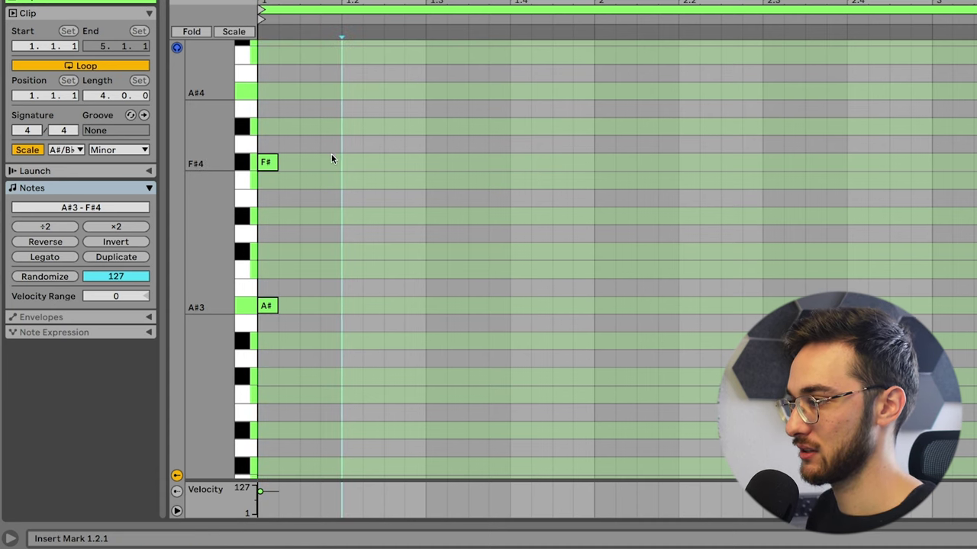
pyautogui.scroll(3, 326, 164)
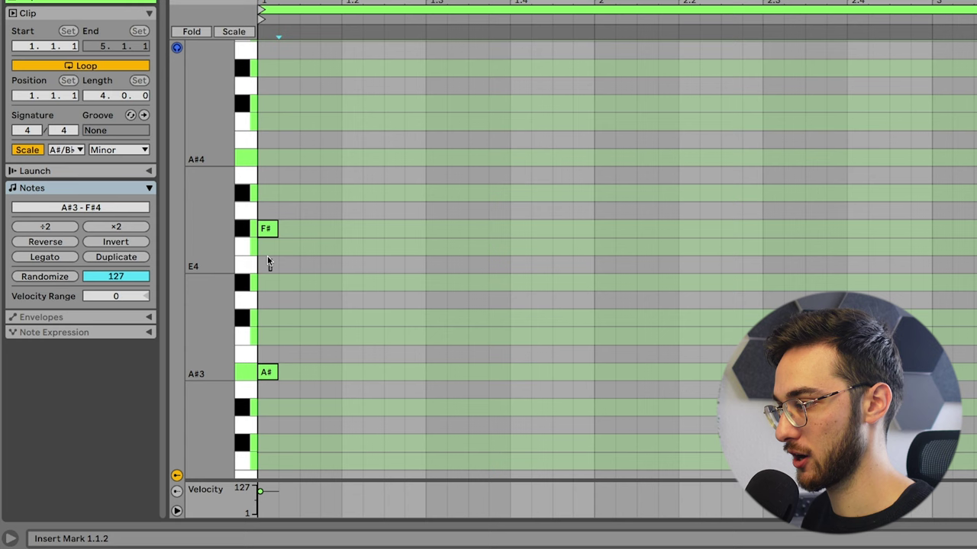
pyautogui.click(267, 228)
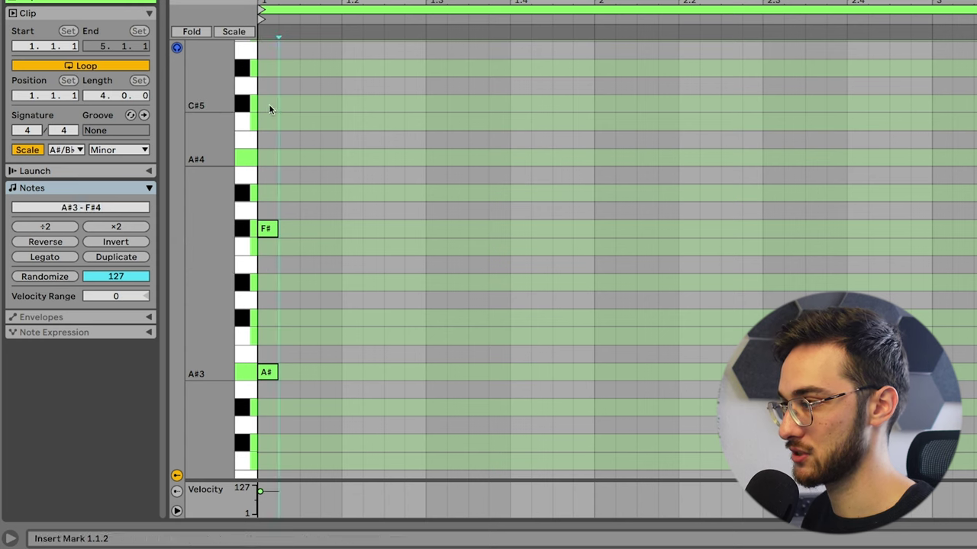
pyautogui.doubleClick(268, 104)
pyautogui.press('Delete')
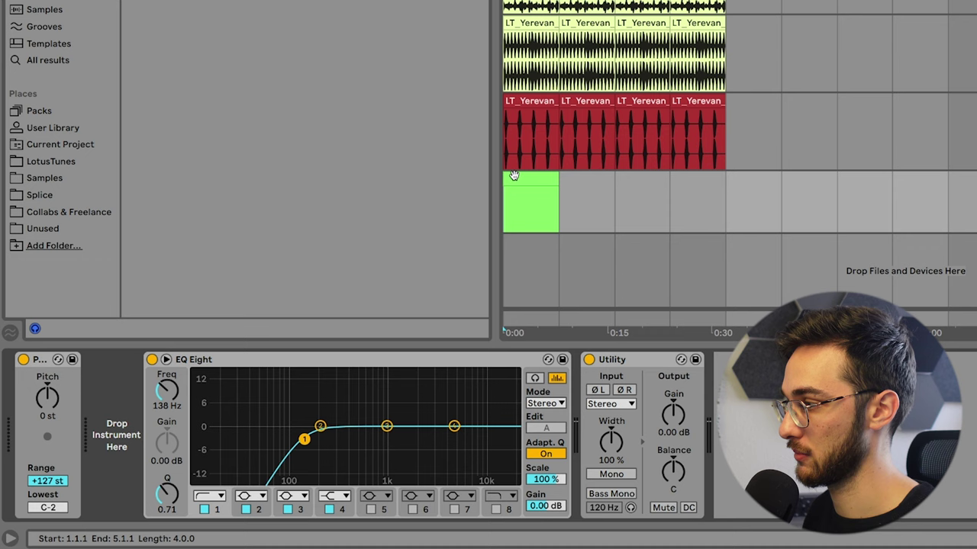
# Duplicate the Tops rack's F# chain, rename the copy C#, and tune its Corpus down to C#2.
pyautogui.click(505, 92)
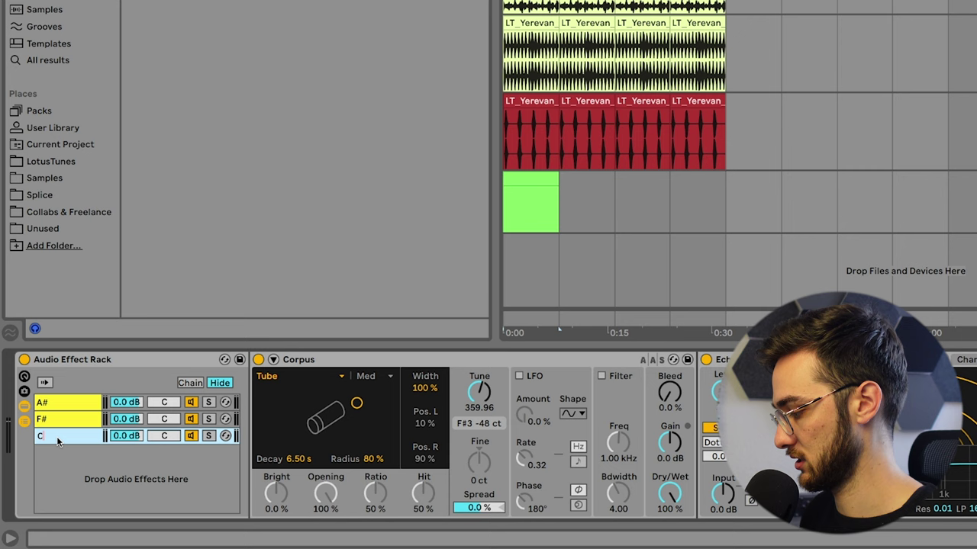
pyautogui.click(482, 392)
pyautogui.press('Down')
pyautogui.press('Down')
pyautogui.press('Down')
pyautogui.press('Down')
pyautogui.press('Down')
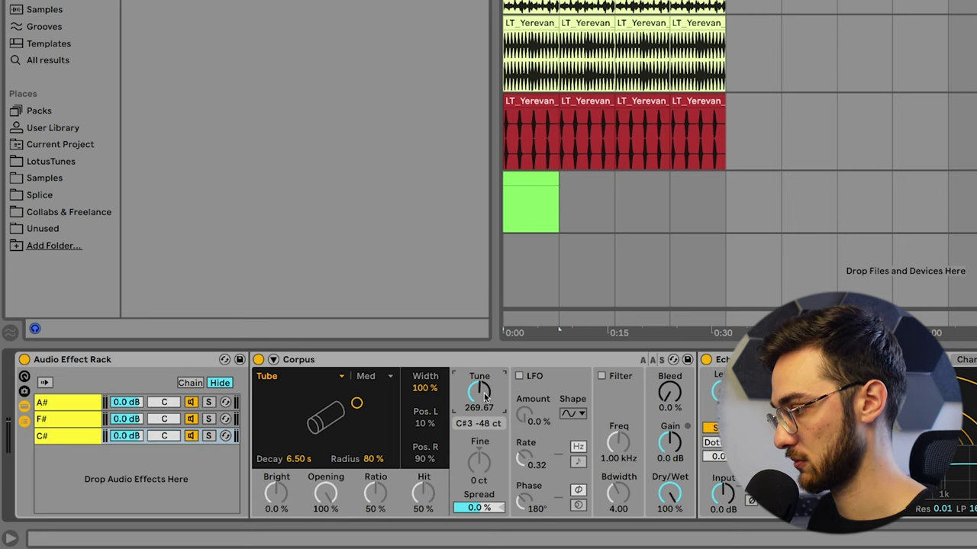
pyautogui.press('Down')
pyautogui.press('Down')
pyautogui.press('Down')
pyautogui.press('Down')
pyautogui.press('Down')
pyautogui.press('Down')
pyautogui.press('Down')
pyautogui.press('Down')
pyautogui.press('Down')
pyautogui.press('Down')
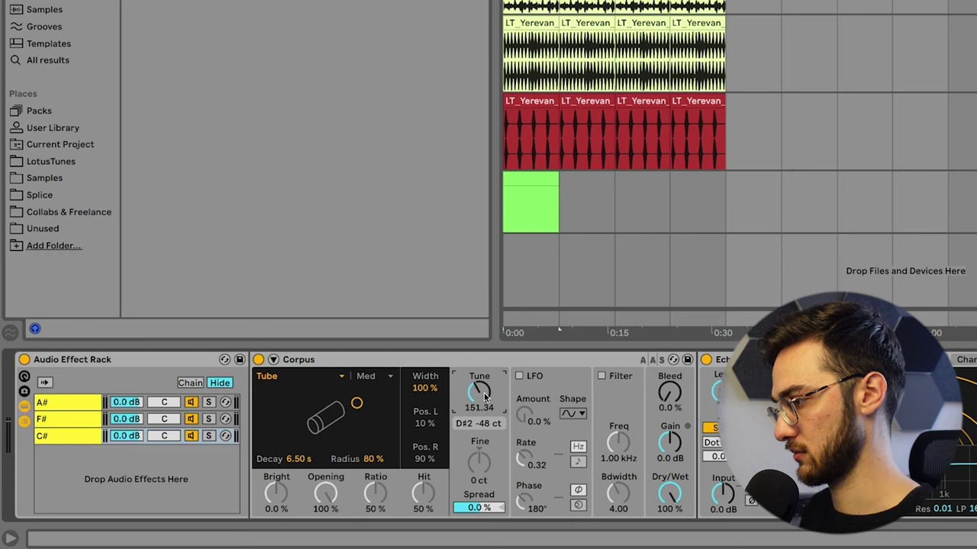
pyautogui.press('Down')
pyautogui.press('Down')
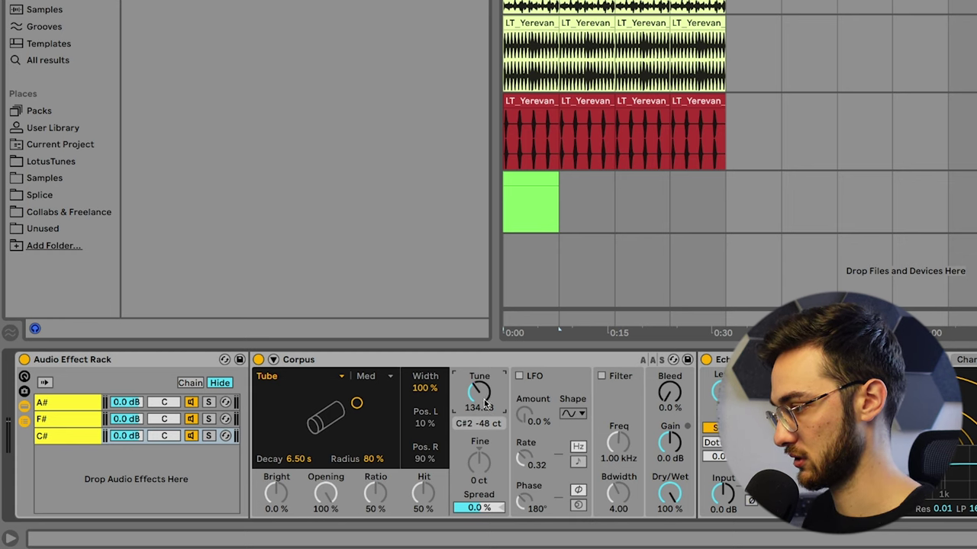
# Shorten the C# chain's Tube resonator to 583 ms Decay and 67% Radius while the loop plays.
pyautogui.press('space')
pyautogui.click(96, 441)
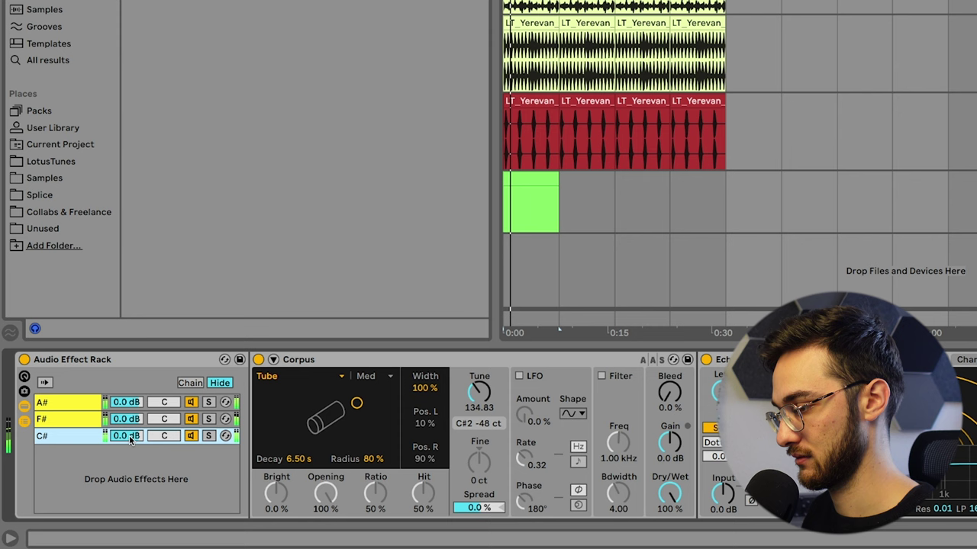
pyautogui.moveTo(356, 403); pyautogui.dragTo(309, 409)
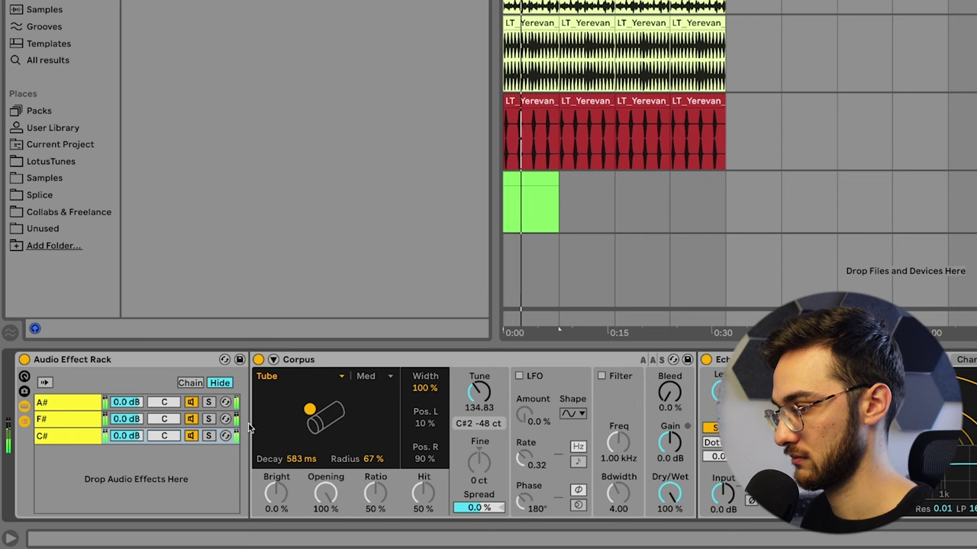
# Select the A# chain, add an LFO after its Corpus, and map the LFO to the Corpus Tune.
pyautogui.click(57, 419)
pyautogui.click(51, 437)
pyautogui.click(57, 419)
pyautogui.click(58, 402)
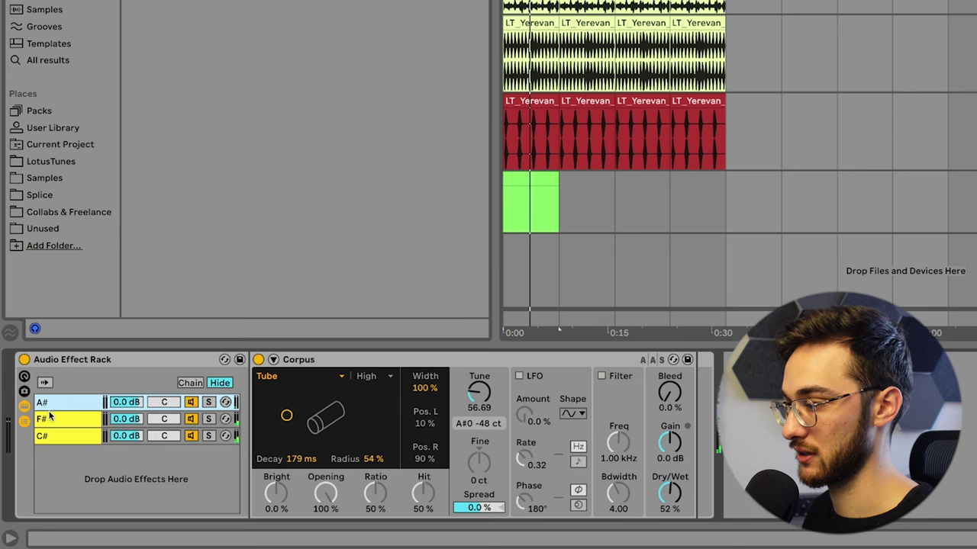
pyautogui.click(478, 397)
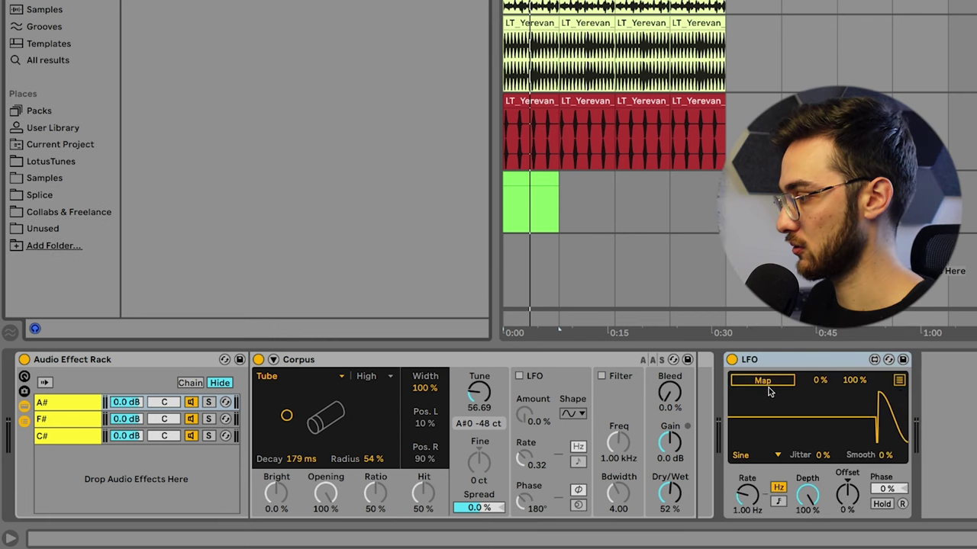
pyautogui.click(768, 385)
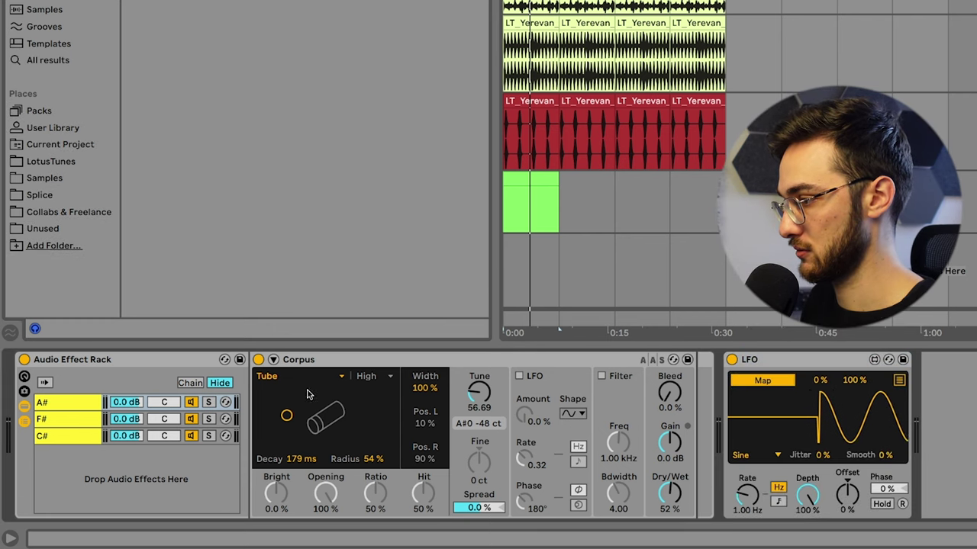
pyautogui.click(479, 393)
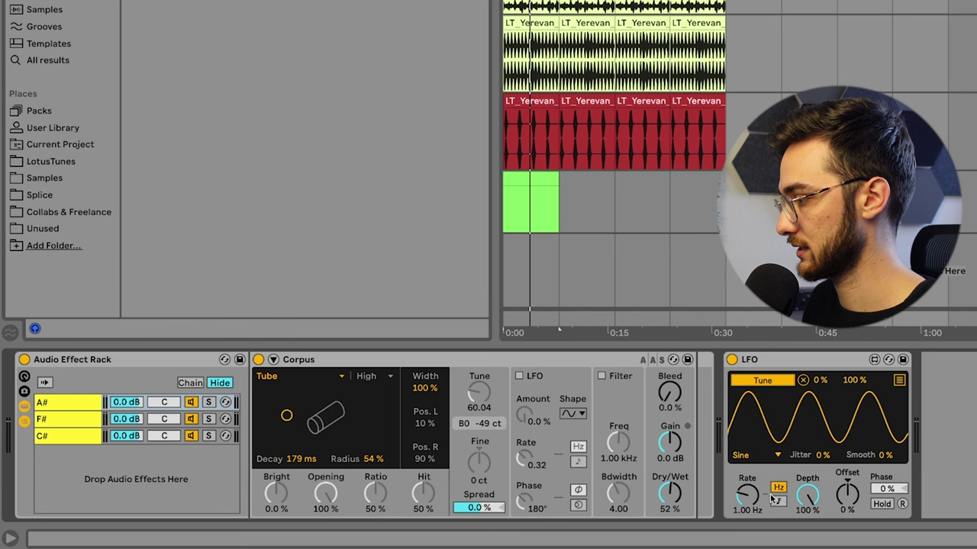
# Set the LFO to the Bin waveform with a synced 1/4 Rate, 22.8% Depth and -46% Offset, and audition the A# chain soloed.
pyautogui.click(752, 454)
pyautogui.click(741, 441)
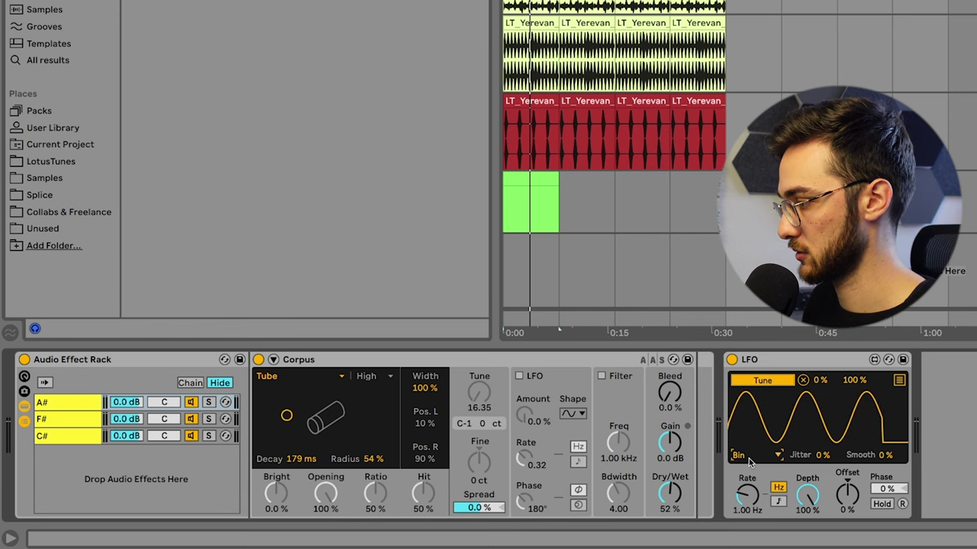
pyautogui.moveTo(808, 494); pyautogui.dragTo(807, 528)
pyautogui.moveTo(847, 494); pyautogui.dragTo(847, 526)
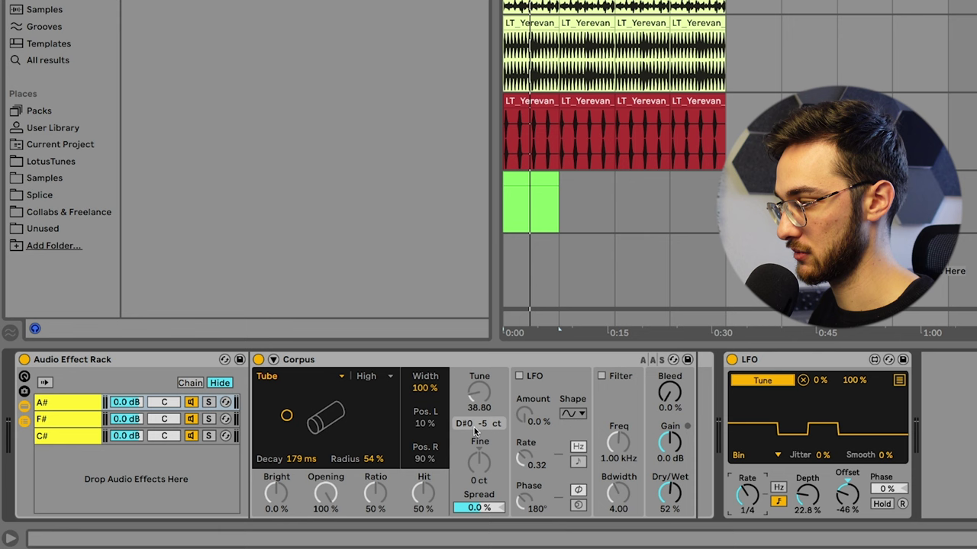
pyautogui.click(209, 402)
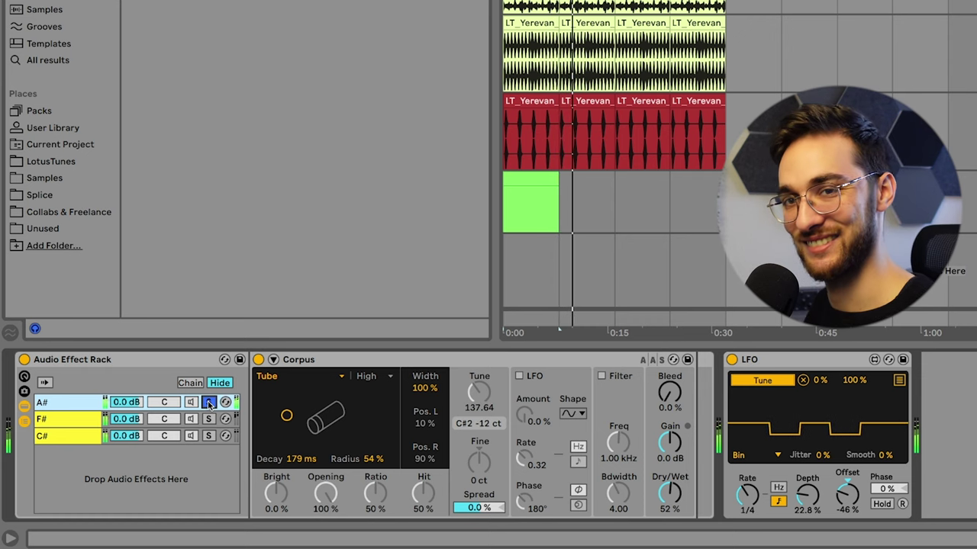
pyautogui.click(209, 403)
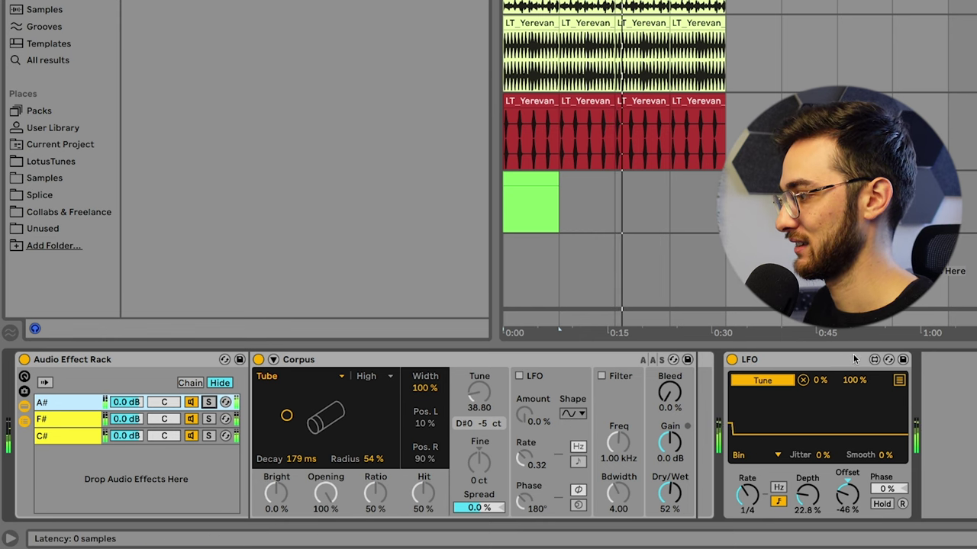
# Map the LFO to the Corpus Tune of the F# and C# chains too, and try synced Rates of 1/3 and 1.
pyautogui.click(900, 381)
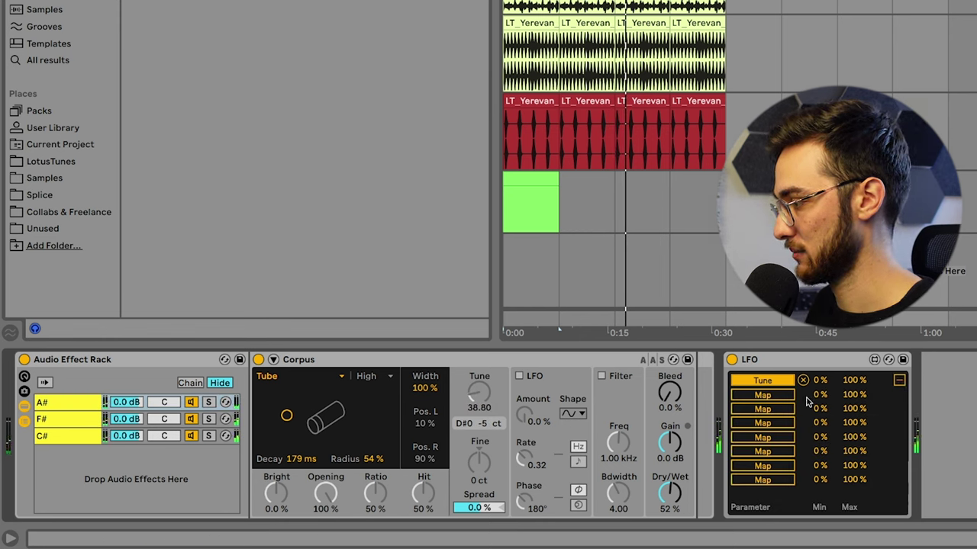
pyautogui.click(899, 381)
pyautogui.click(899, 382)
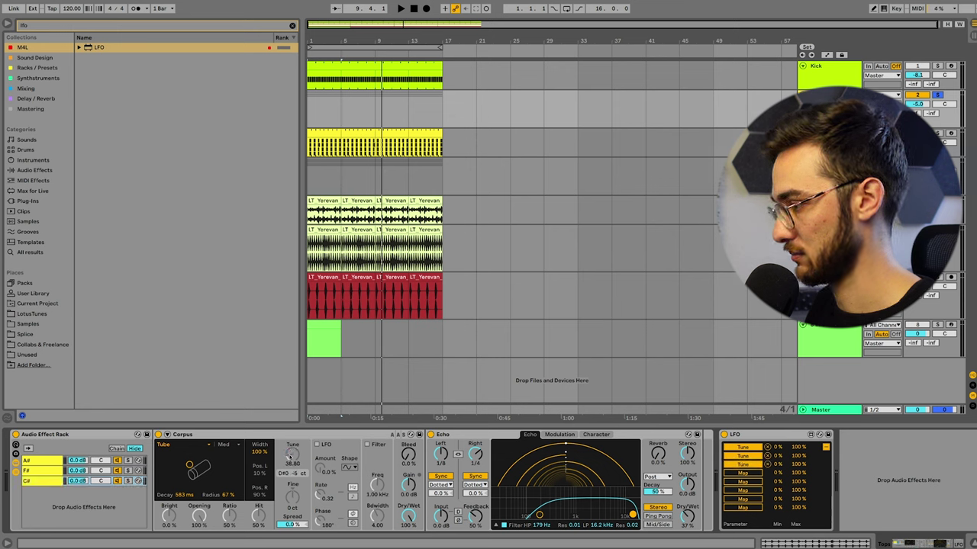
pyautogui.click(825, 447)
pyautogui.press('space')
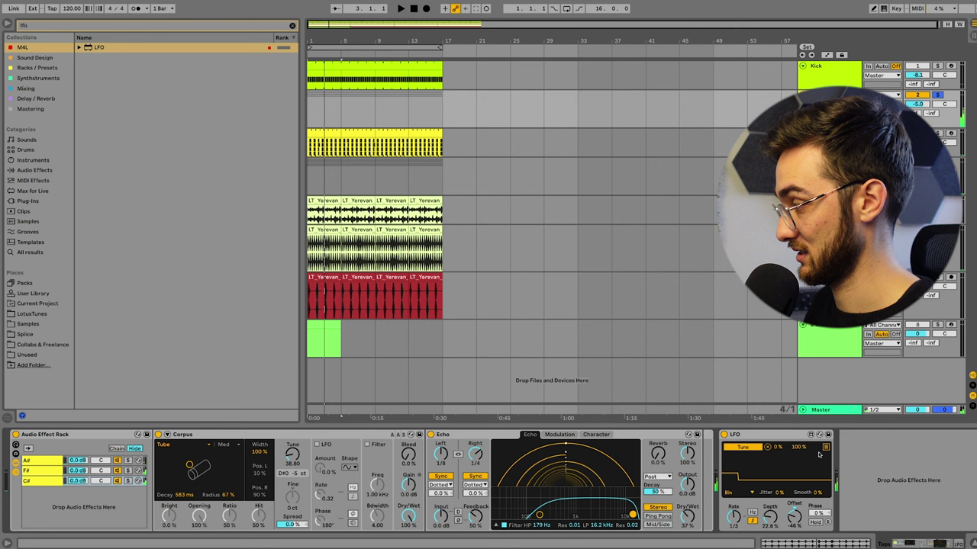
pyautogui.click(825, 447)
pyautogui.click(825, 447)
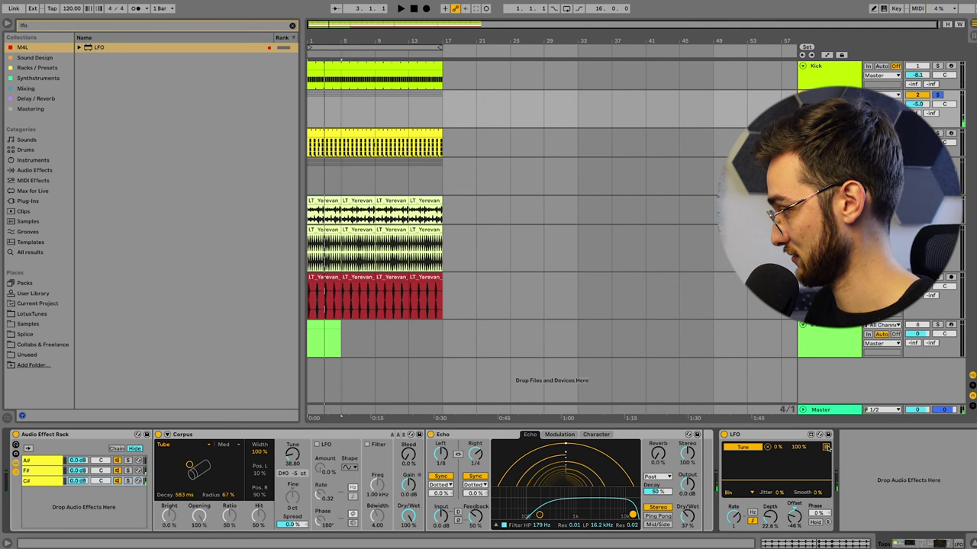
# Delete the LFO from the Tops and play the loop while checking the A#, F# and C# chains.
pyautogui.click(826, 448)
pyautogui.click(750, 435)
pyautogui.press('Delete')
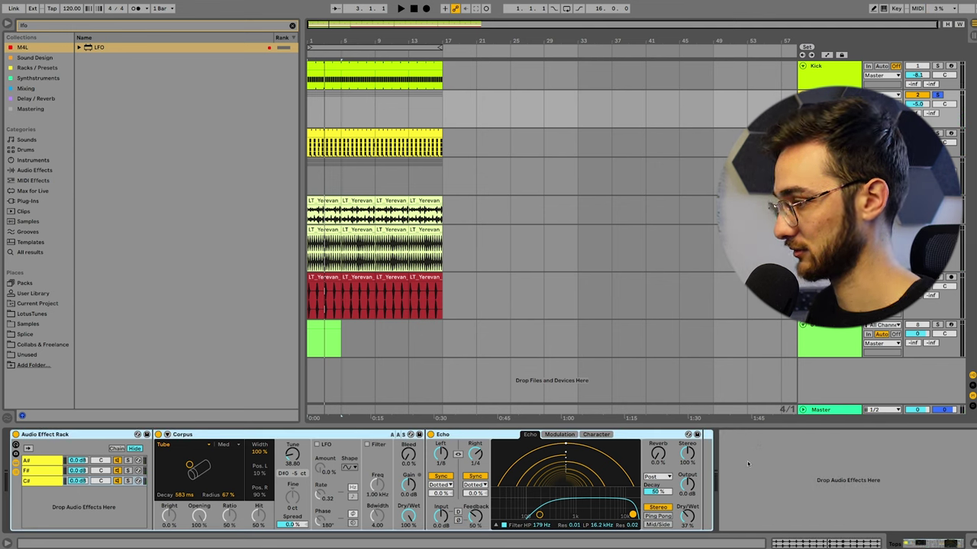
pyautogui.click(748, 464)
pyautogui.press('space')
pyautogui.click(47, 462)
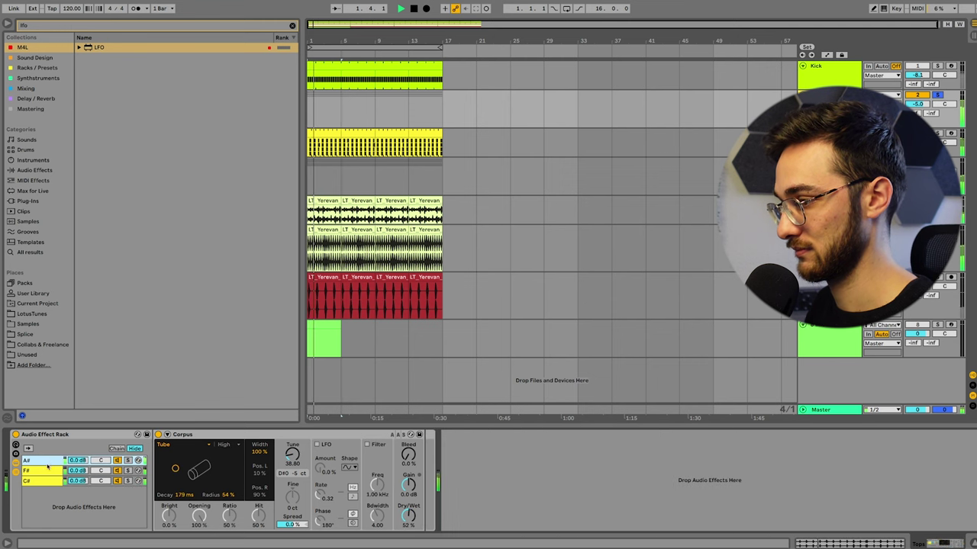
pyautogui.click(46, 470)
pyautogui.click(42, 481)
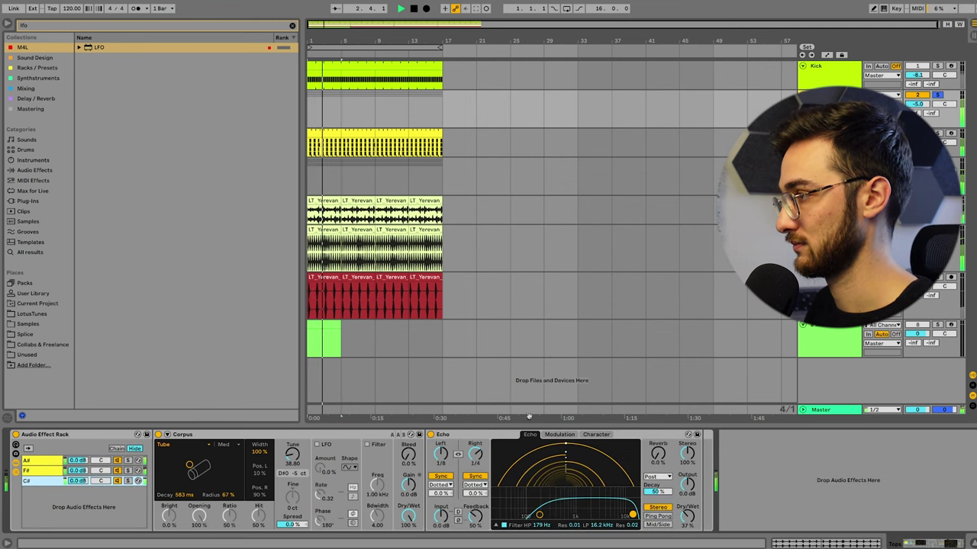
# Find Gate among the Dynamics audio effects, add it after the Tops' effect rack, and set its Threshold to -19.7 dB.
pyautogui.click(44, 26)
pyautogui.write('gate')
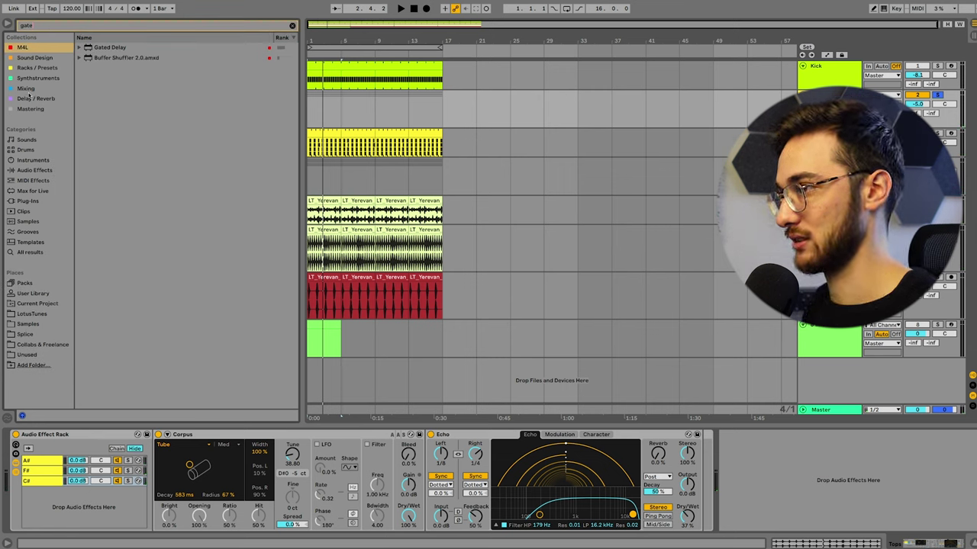
pyautogui.click(27, 89)
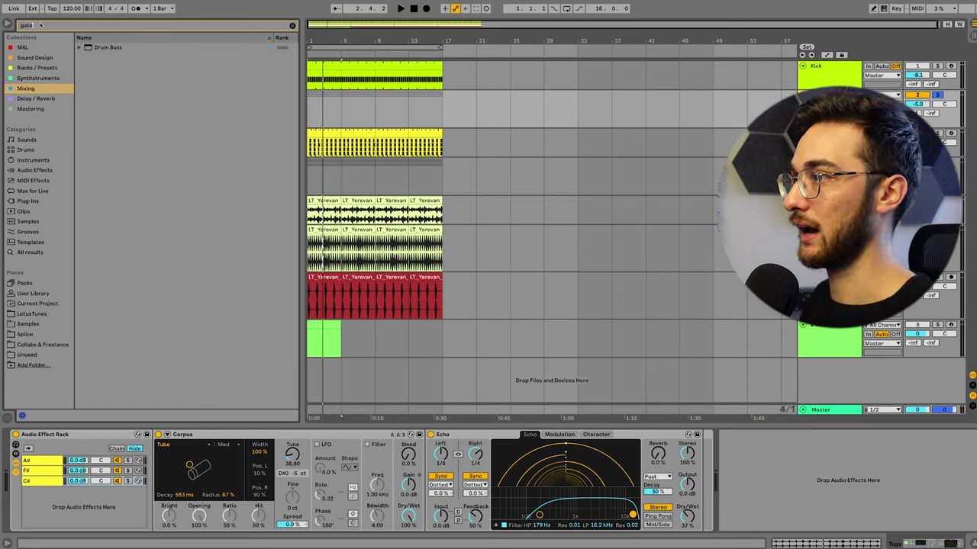
pyautogui.click(34, 170)
pyautogui.click(79, 69)
pyautogui.doubleClick(106, 89)
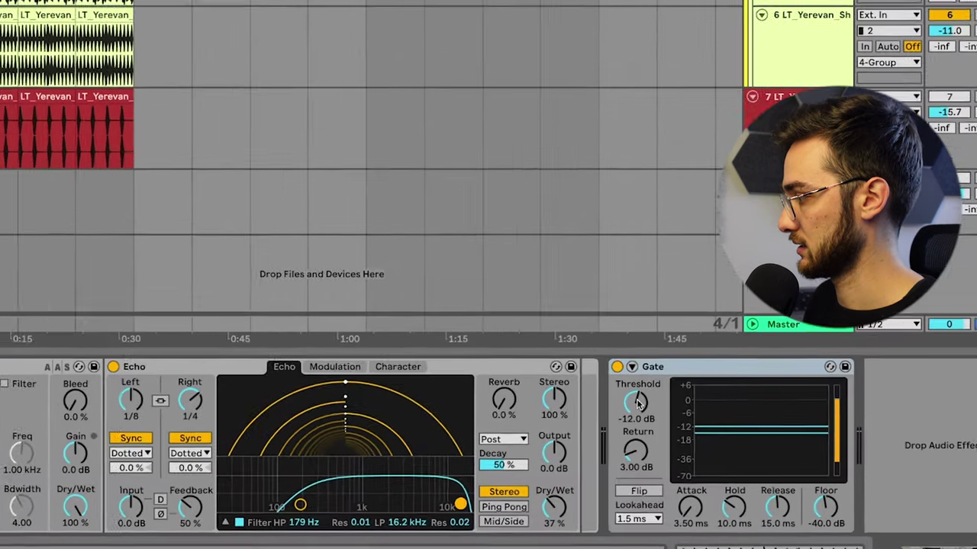
pyautogui.moveTo(638, 402); pyautogui.dragTo(638, 424)
pyautogui.moveTo(596, 381); pyautogui.dragTo(597, 367)
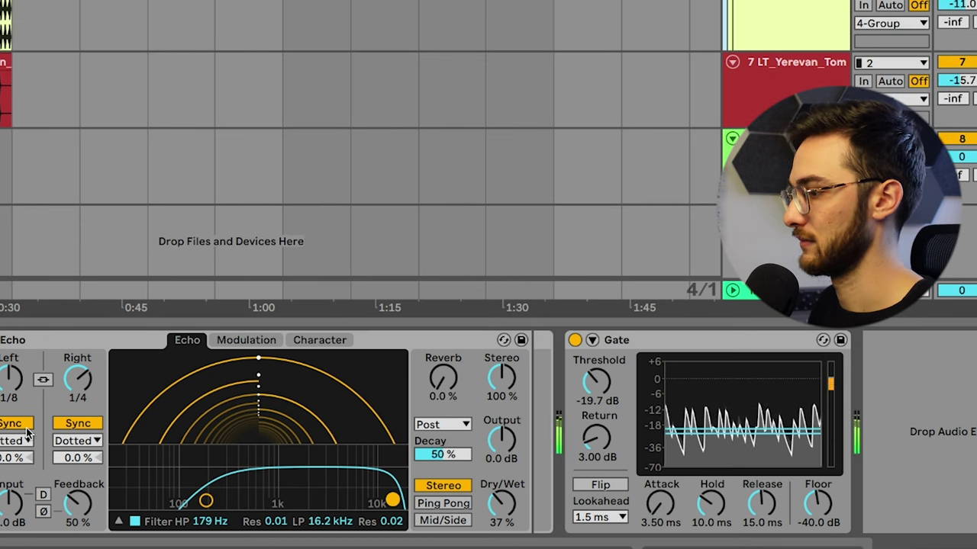
# Lower the Corpus Dry/Wet on the F# chain to 56% and on the C# chain, and switch the A# Corpus to String with 282 ms Decay.
pyautogui.press('Delete')
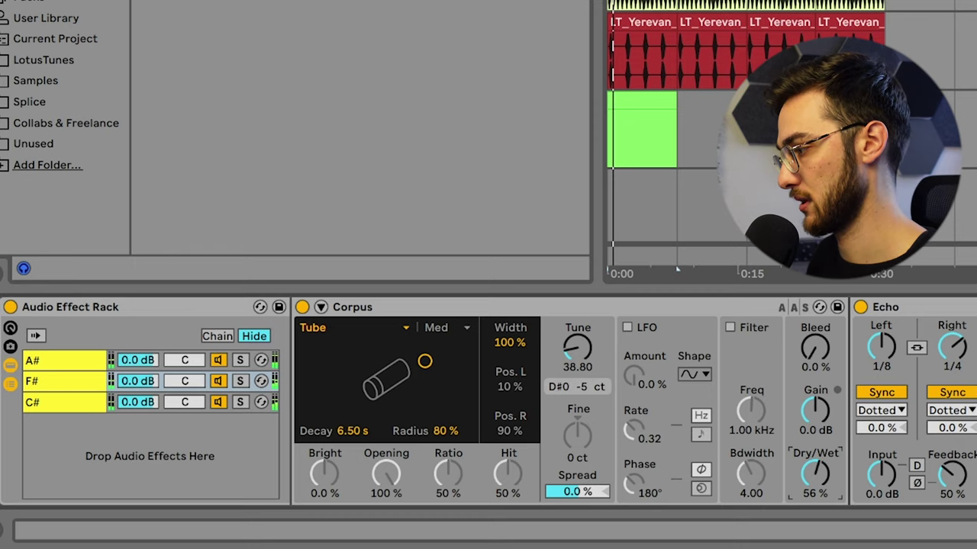
pyautogui.click(68, 404)
pyautogui.moveTo(821, 482); pyautogui.dragTo(821, 508)
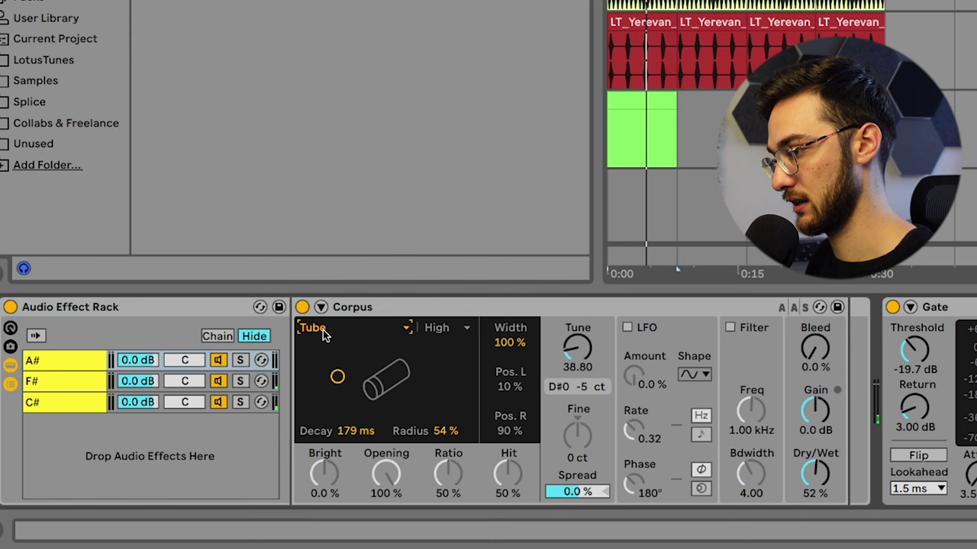
pyautogui.click(325, 328)
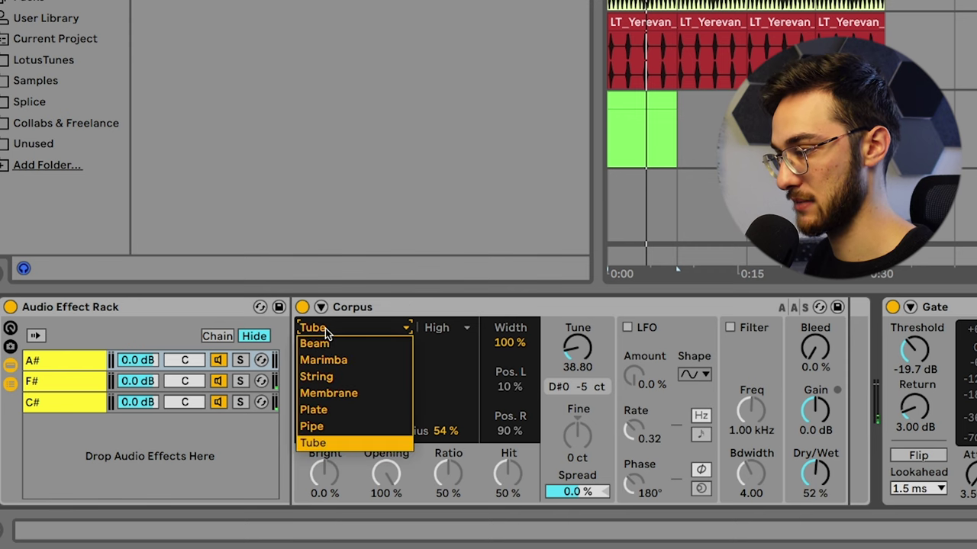
pyautogui.click(332, 377)
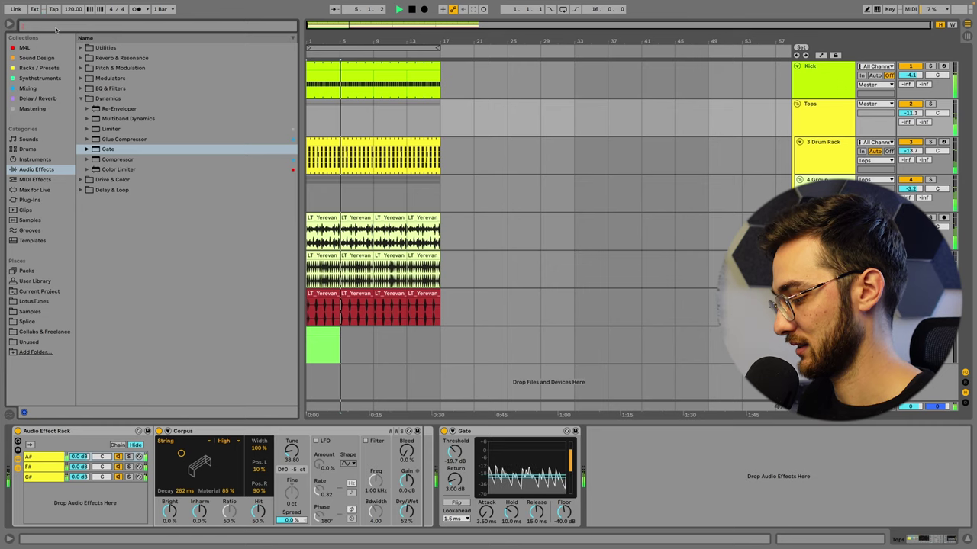
# Add a Reverb after the Gate with its input filter around 467 Hz, 891 ms Decay and 26% Dry/Wet.
pyautogui.click(56, 29)
pyautogui.write('reverb')
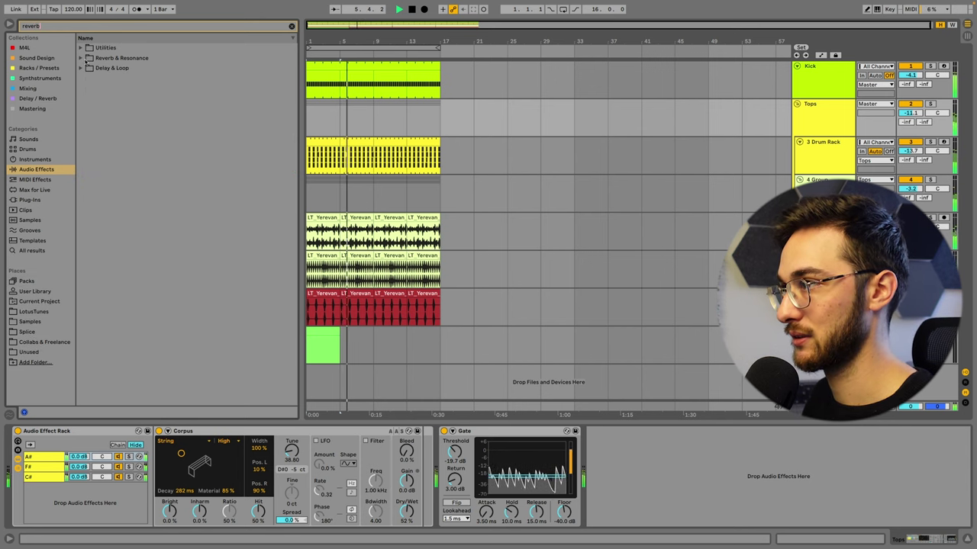
pyautogui.click(30, 88)
pyautogui.click(38, 99)
pyautogui.doubleClick(107, 58)
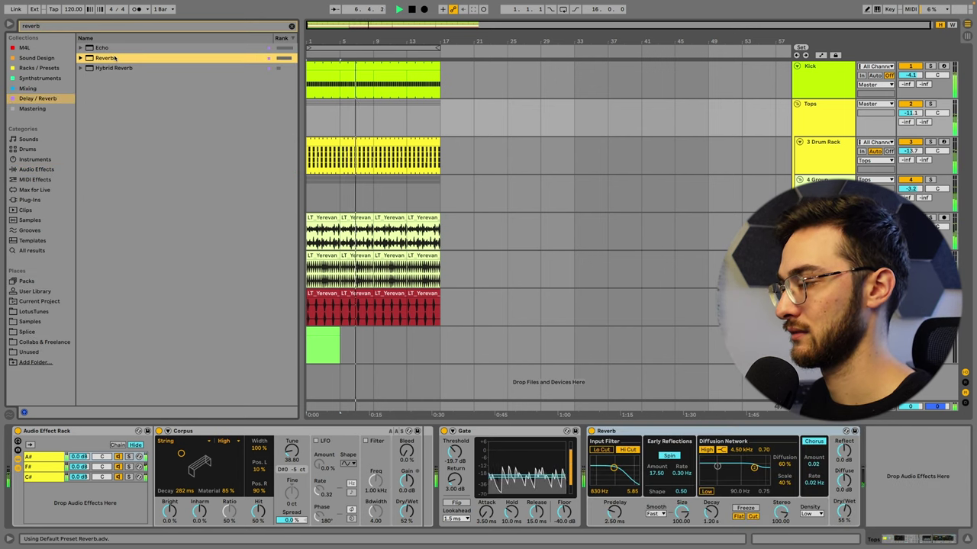
pyautogui.moveTo(614, 468); pyautogui.dragTo(621, 471)
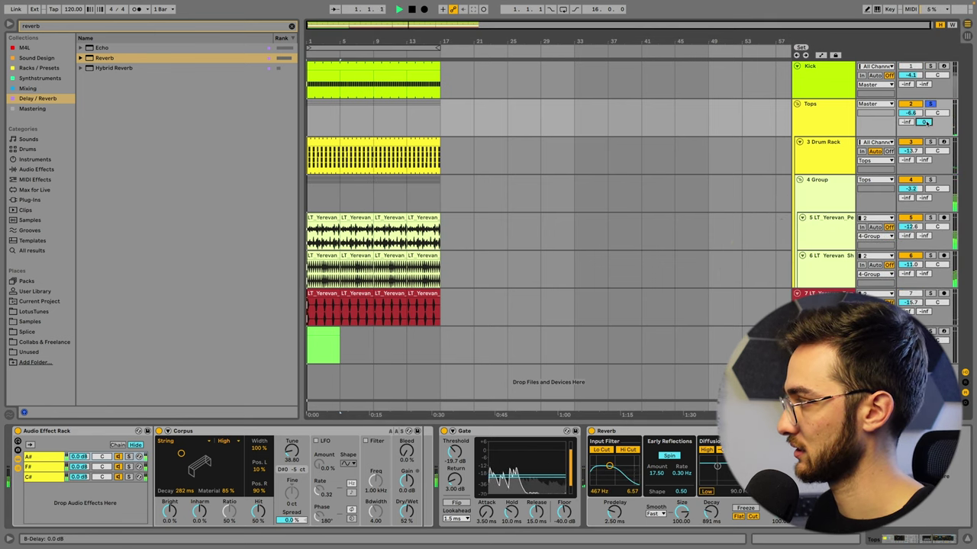
# Set the Tops group's B-Delay send to 0 dB and its volume to -8.7 dB.
pyautogui.moveTo(910, 112); pyautogui.dragTo(886, 116)
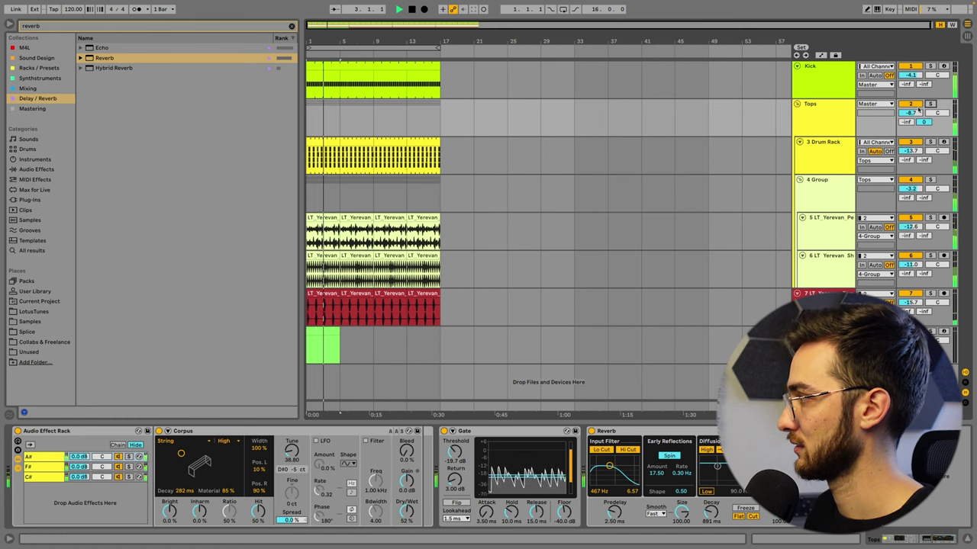
pyautogui.click(833, 120)
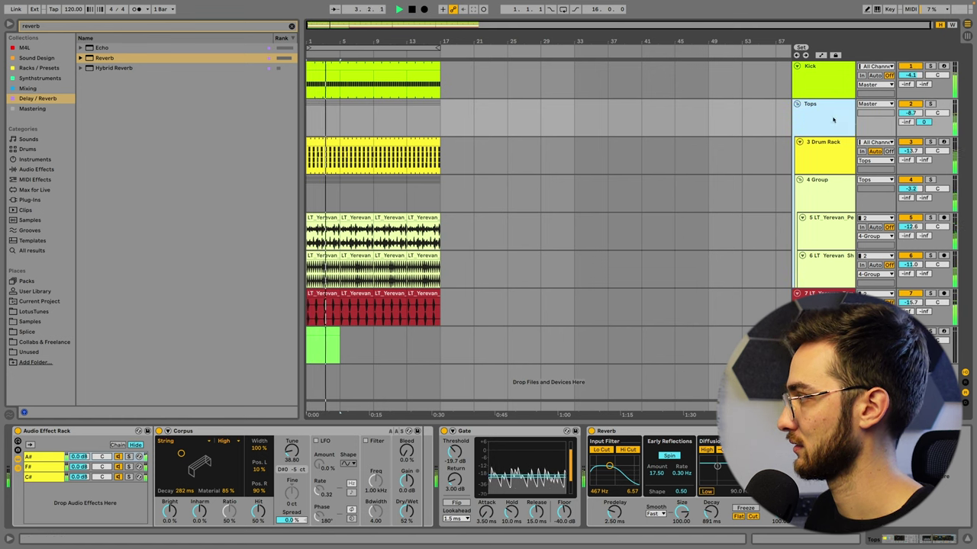
# Search the Mixing collection for a Compressor and add it after the Reverb on the Tops.
pyautogui.click(47, 28)
pyautogui.press('BackSpace')
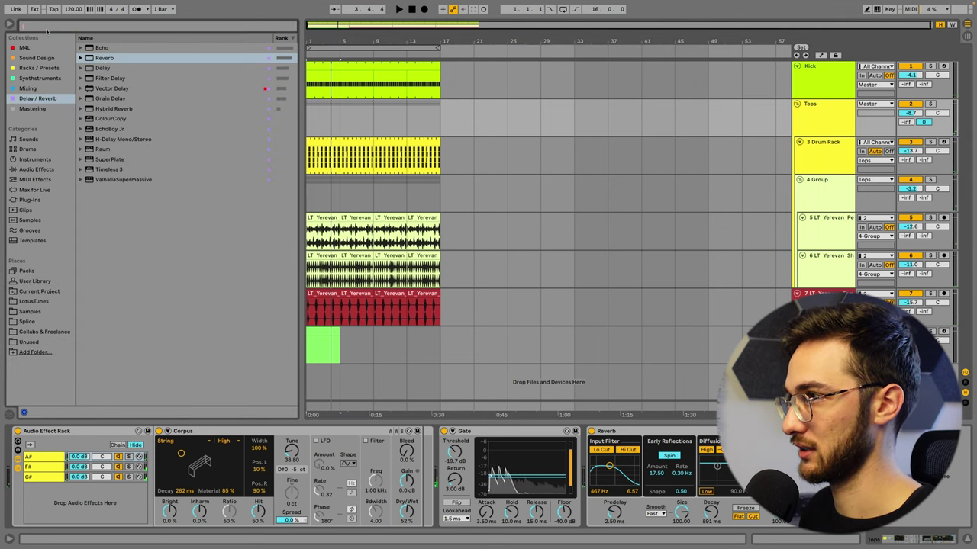
pyautogui.write('compre')
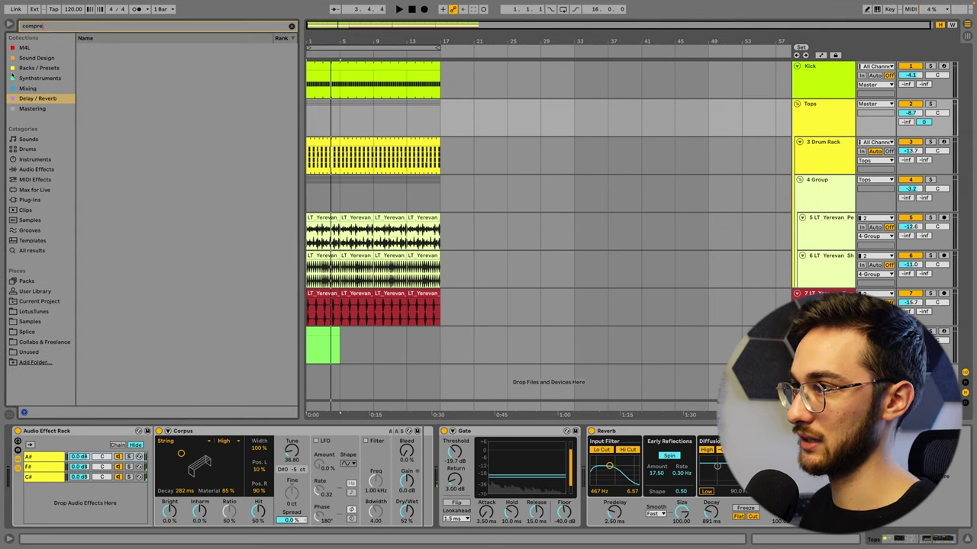
pyautogui.click(27, 88)
pyautogui.doubleClick(111, 48)
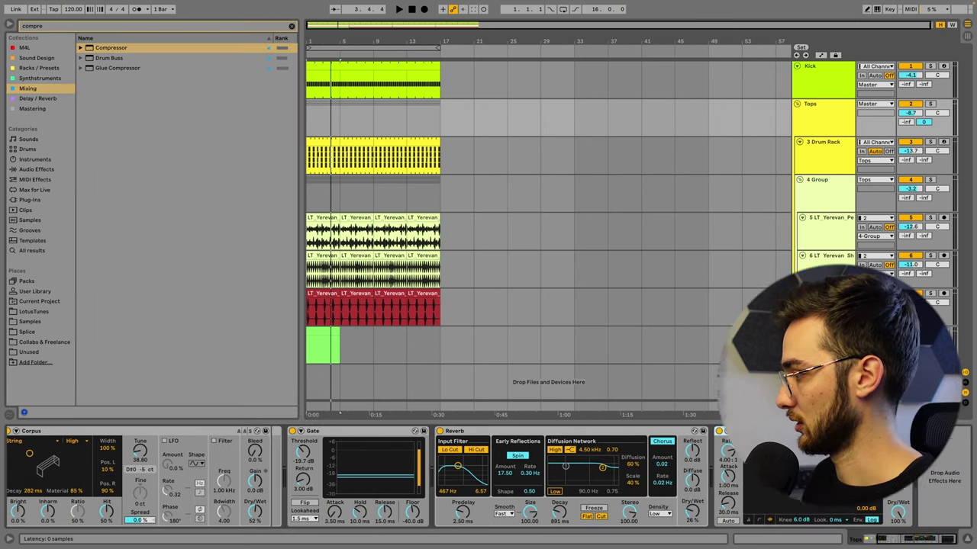
# Enable the Compressor's sidechain with Kick as its source, lower the Threshold to -41.2 dB, and play the loop.
pyautogui.click(505, 351)
pyautogui.click(508, 383)
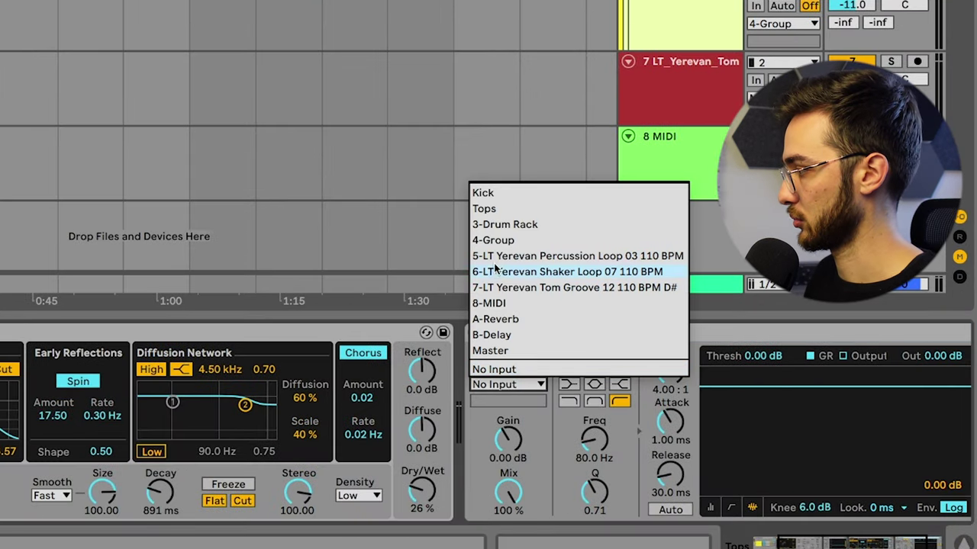
pyautogui.click(491, 194)
pyautogui.hscroll(5, 580, 367)
pyautogui.moveTo(589, 356); pyautogui.dragTo(589, 444)
pyautogui.press('space')
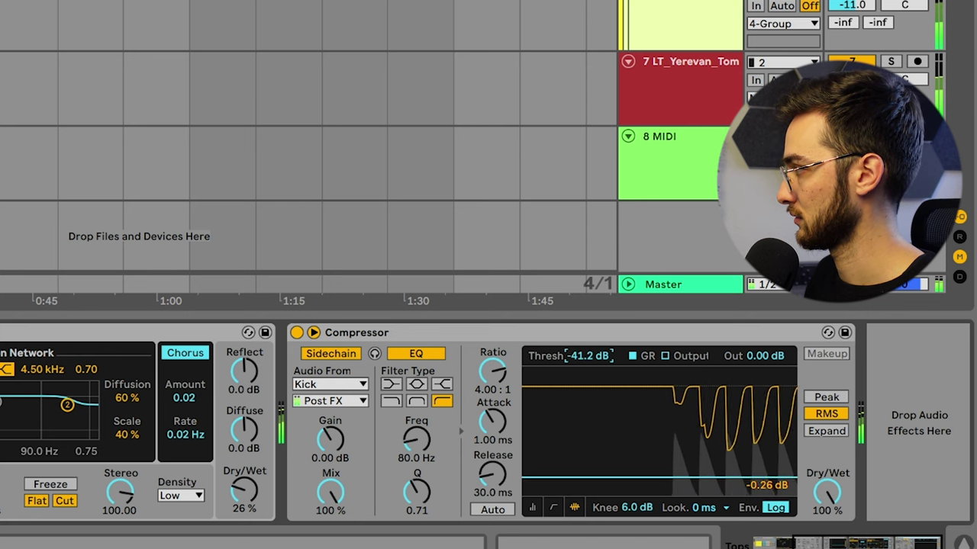
# Fine-tune the sidechain Compressor's Threshold on the Tops while the loop plays.
pyautogui.click(669, 177)
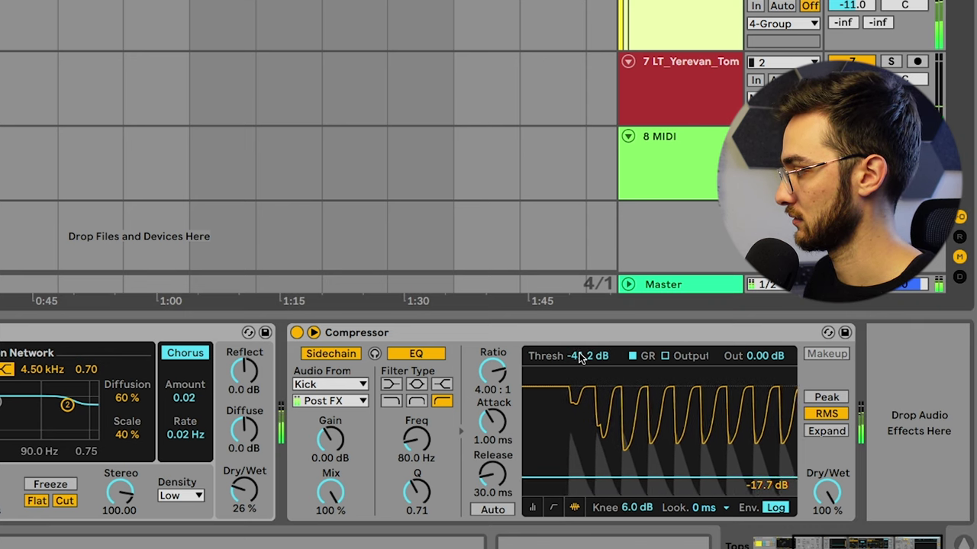
pyautogui.moveTo(581, 358); pyautogui.dragTo(581, 347)
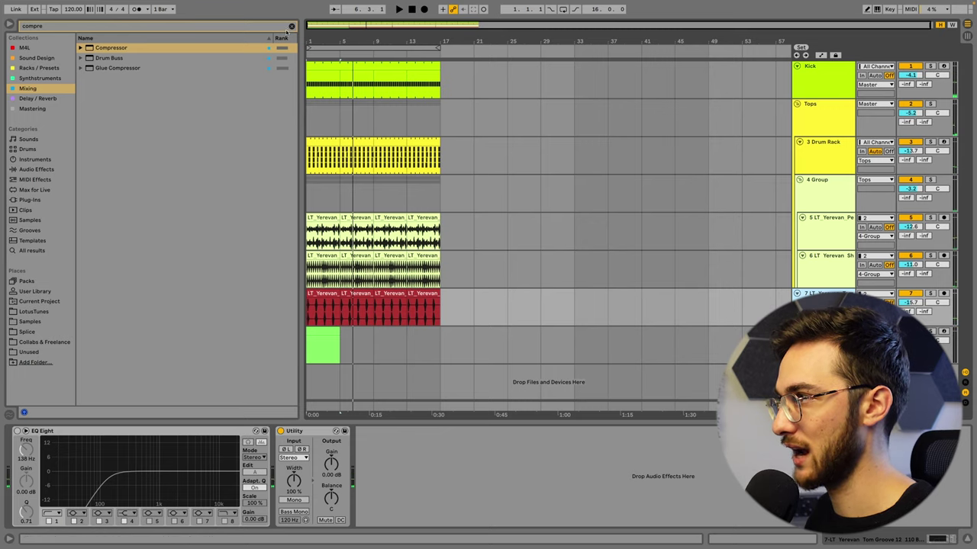
# Locate the first percussion clip's sample in the browser and replace the clip with Yerevan Percussion Loop 12_110 BPM.wav.
pyautogui.click(291, 26)
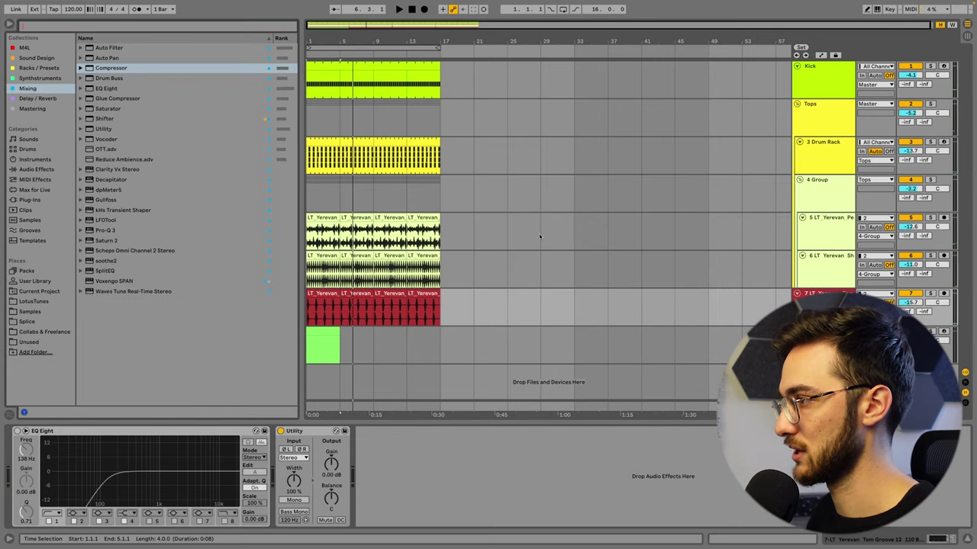
pyautogui.click(326, 218)
pyautogui.rightClick(325, 218)
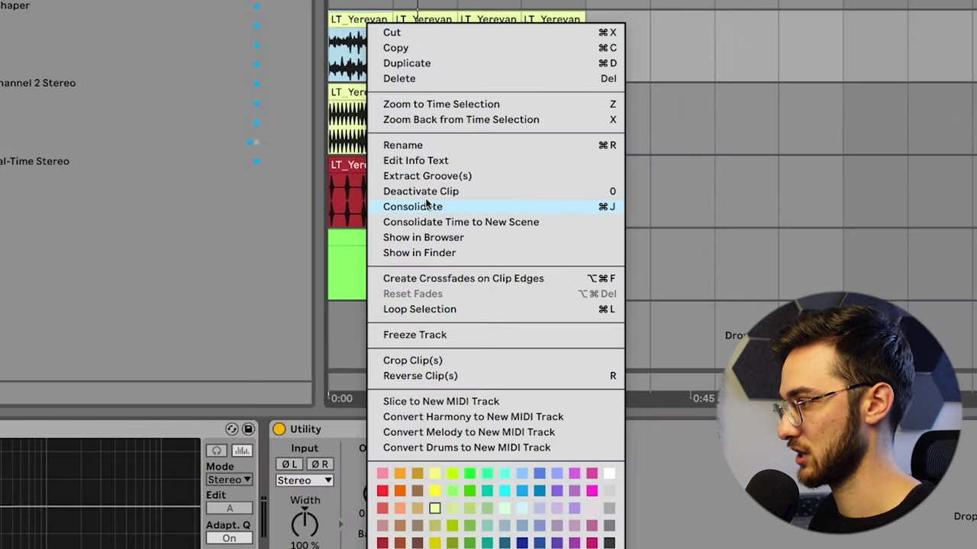
pyautogui.click(428, 239)
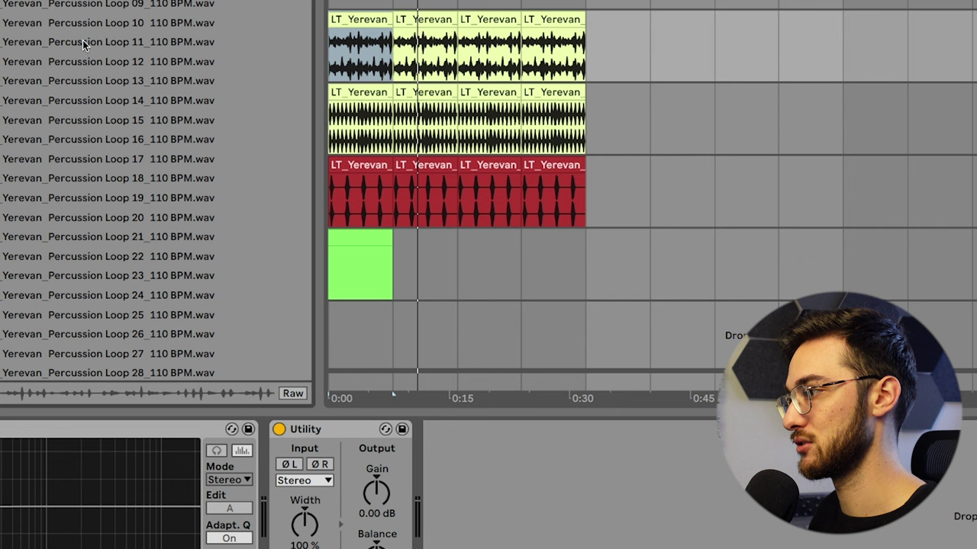
pyautogui.click(67, 63)
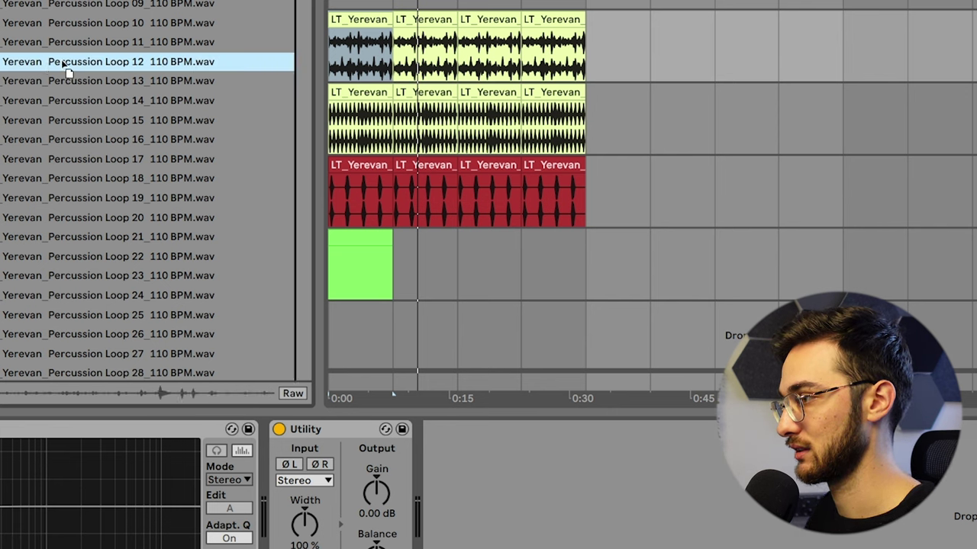
pyautogui.doubleClick(65, 64)
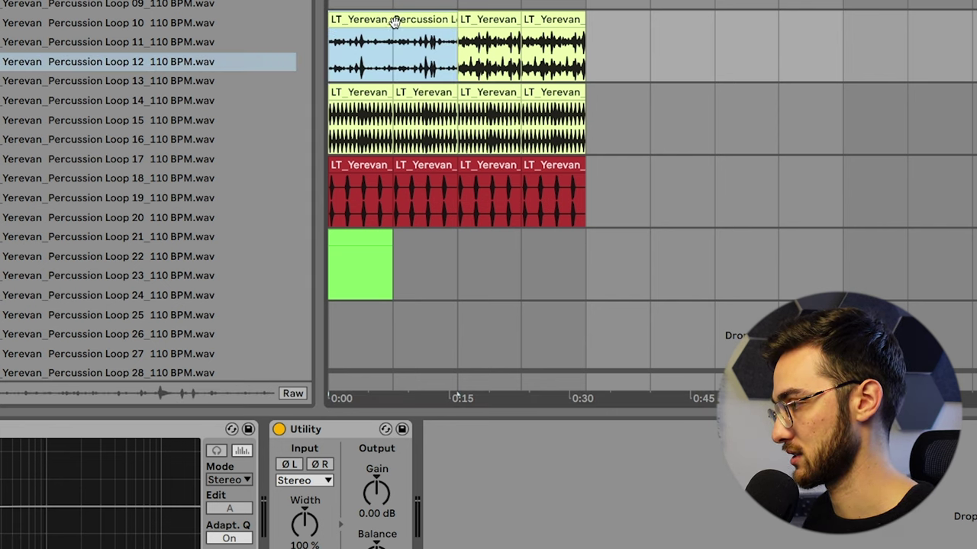
# Play the arrangement and duplicate the new percussion clip over the remaining old percussion clips to the loop's end.
pyautogui.press('space')
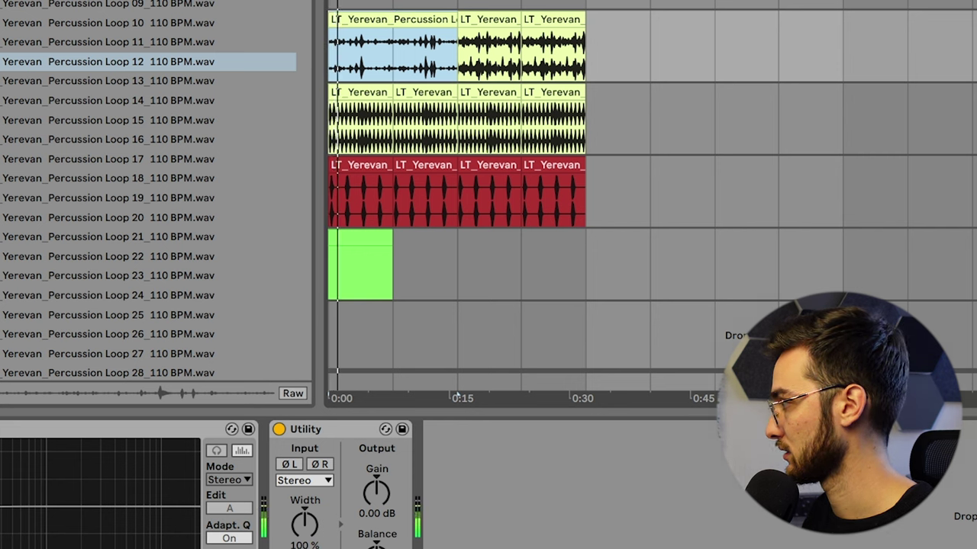
pyautogui.click(436, 21)
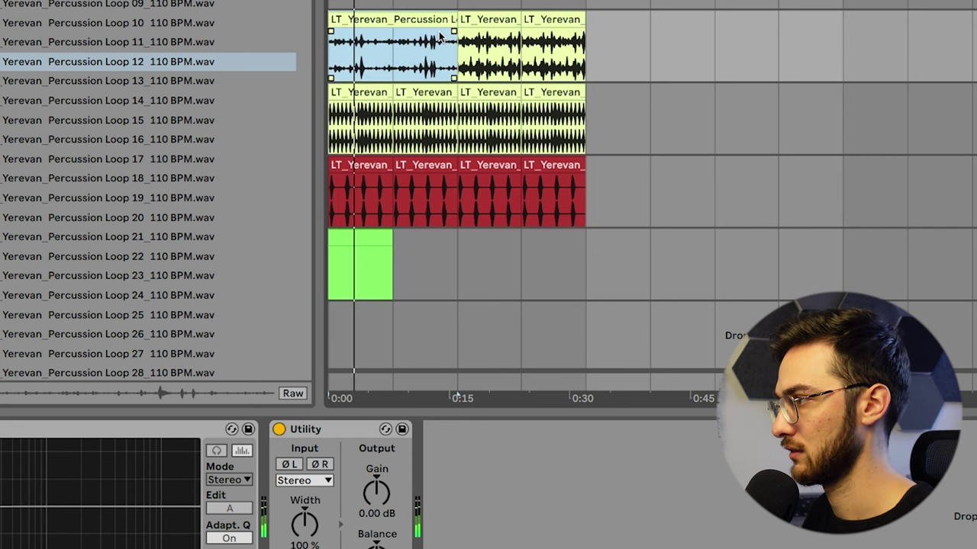
pyautogui.hotkey('ctrl', 'd')
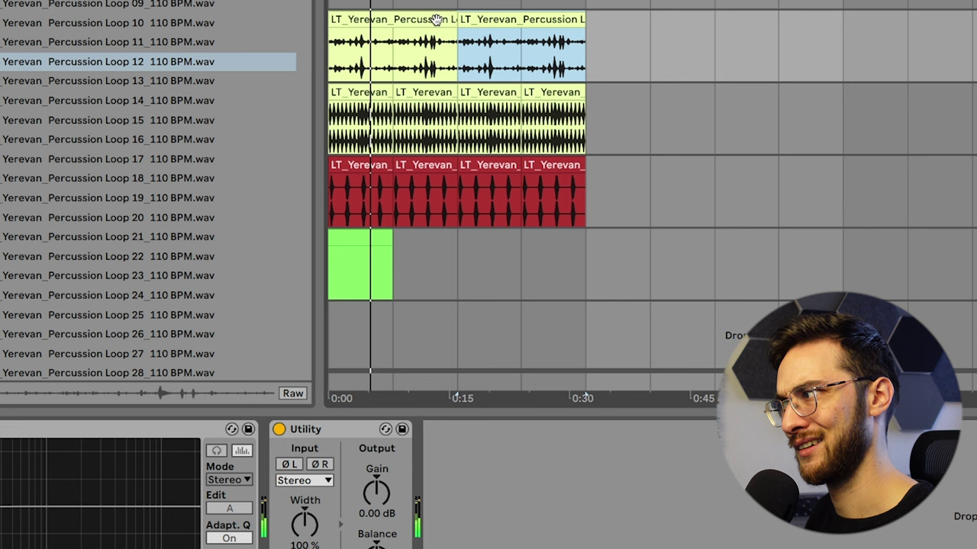
# Insert an audio track above the Tom track and fill its loop range with two LT_Yerevan_Top Loop 01_110 BPM clips from the Top Loops folder.
pyautogui.click(3, 179)
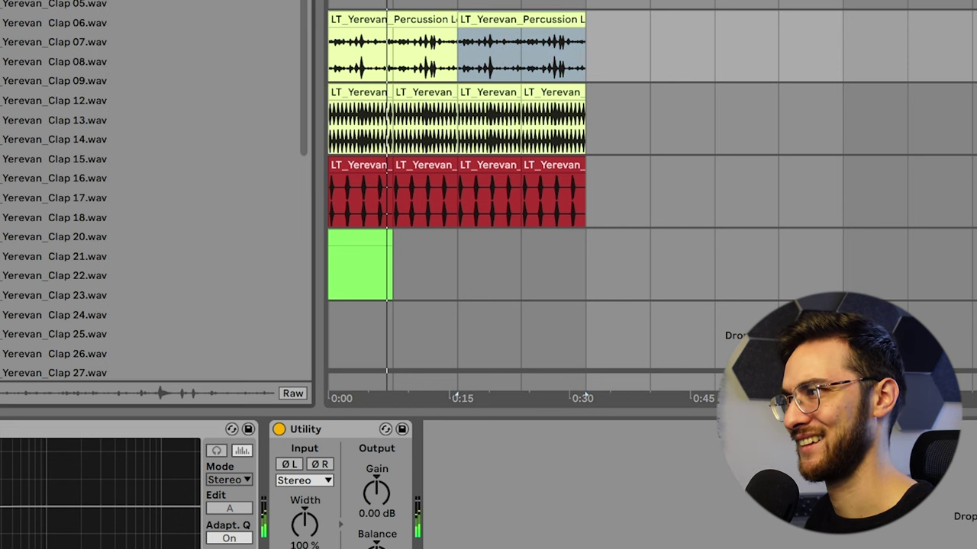
pyautogui.click(9, 6)
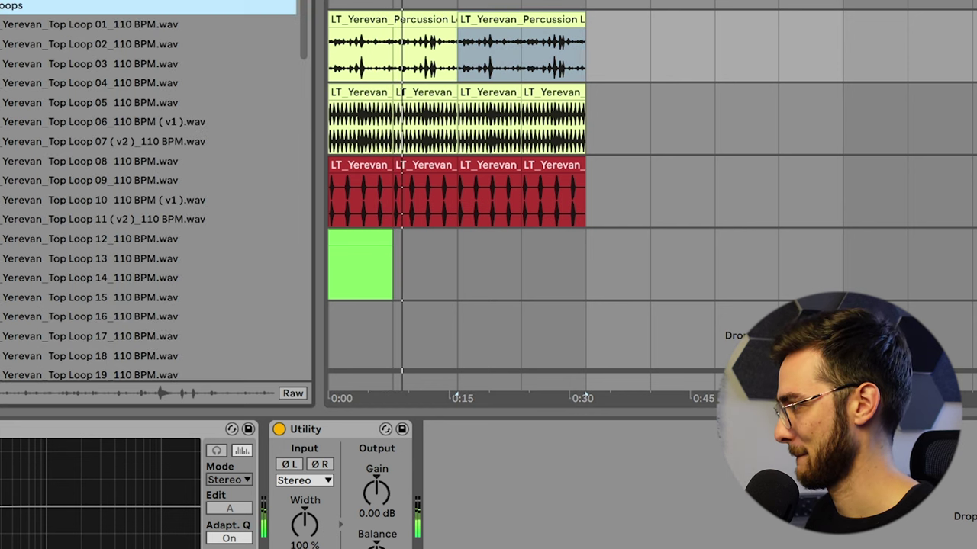
pyautogui.press('space')
pyautogui.click(828, 277)
pyautogui.click(822, 190)
pyautogui.press('super+t')
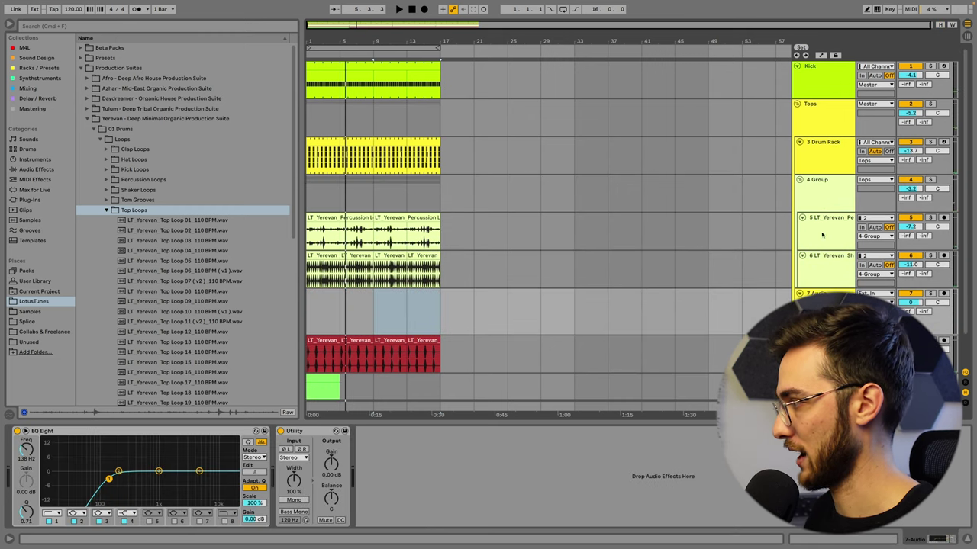
pyautogui.moveTo(201, 219); pyautogui.dragTo(325, 296)
pyautogui.hotkey('ctrl', 'd')
# Play the loop and set the Tom track's volume to -12.5 dB.
pyautogui.press('space')
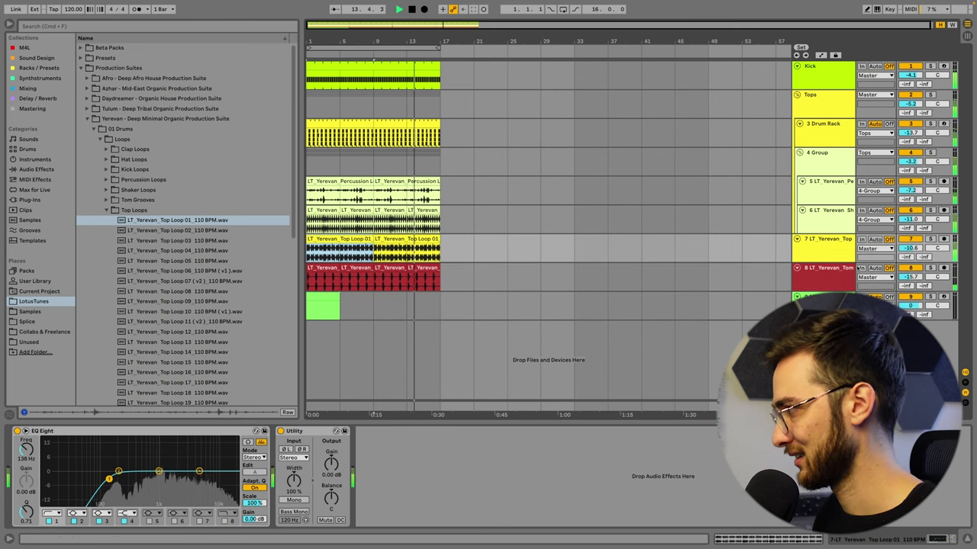
pyautogui.moveTo(910, 277); pyautogui.dragTo(910, 269)
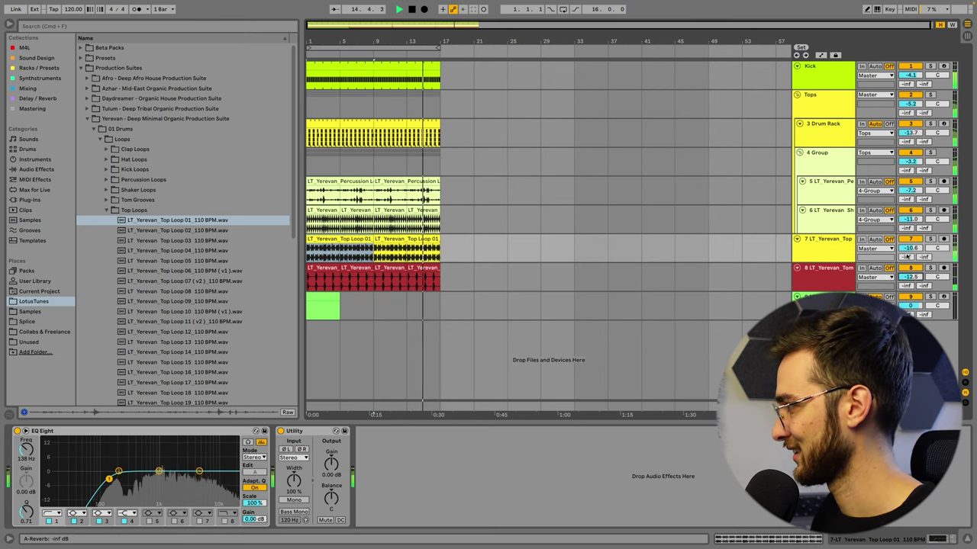